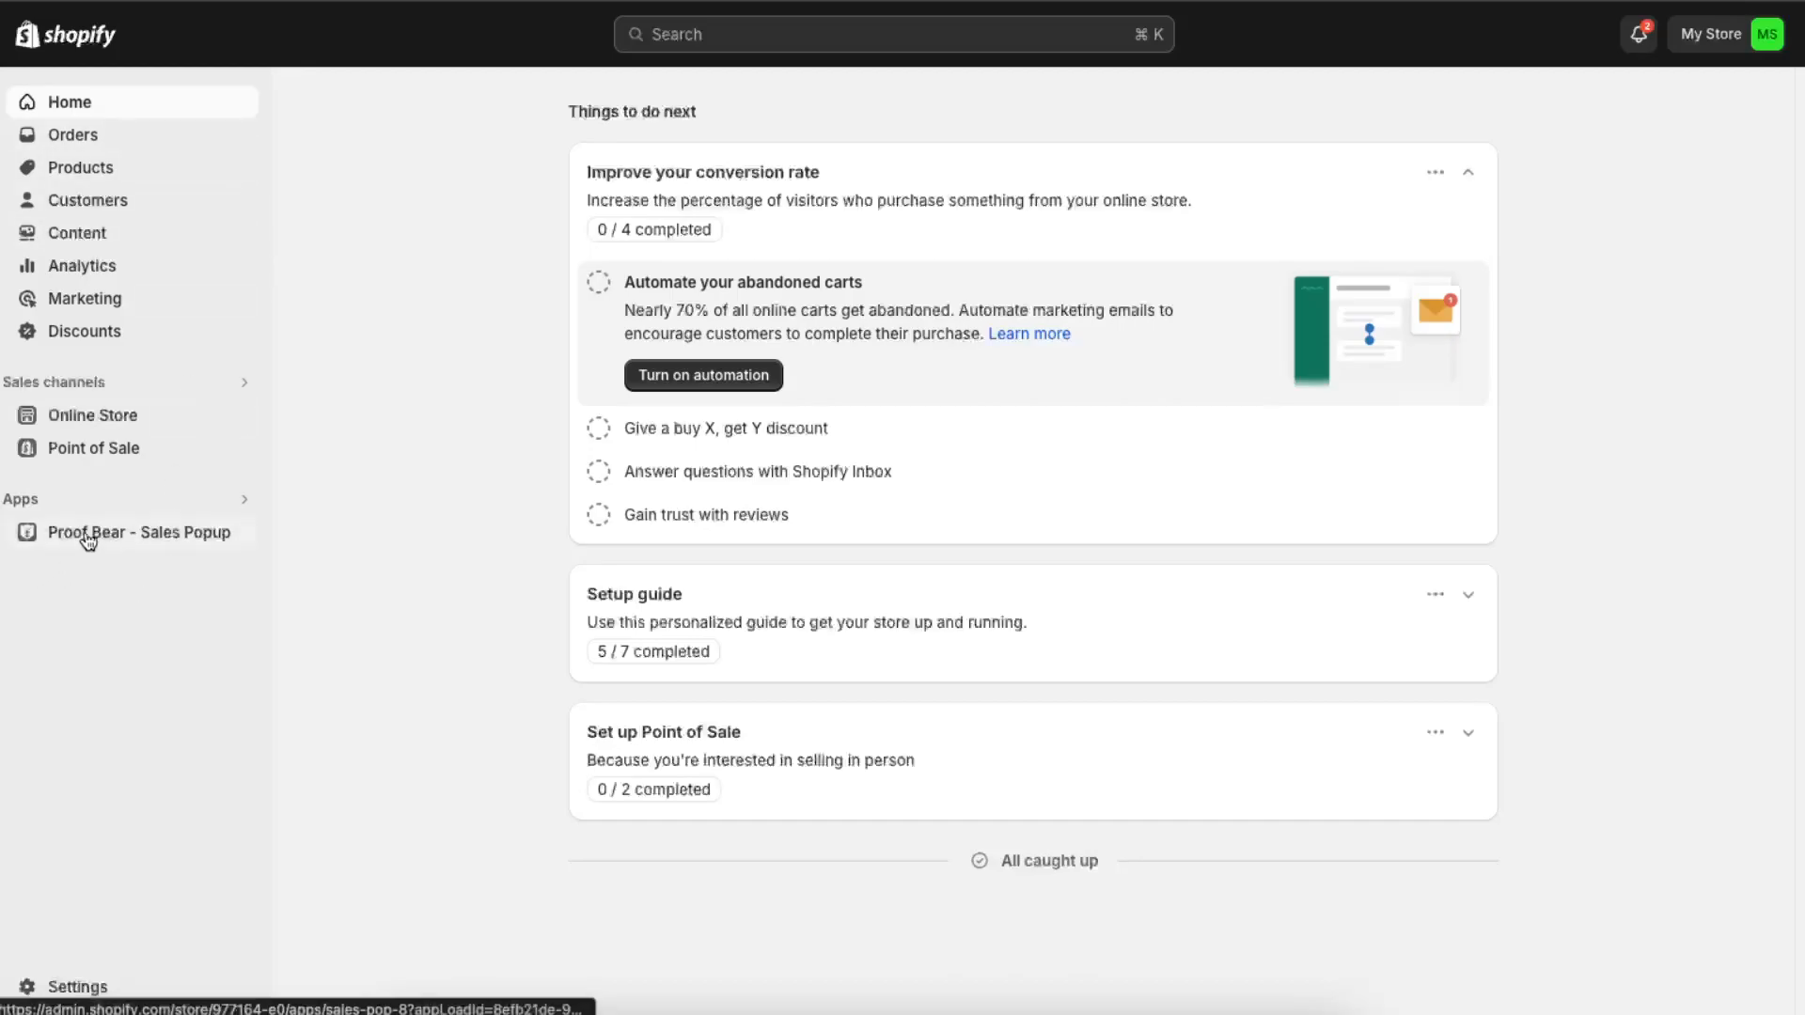
# Step: Search the Shopify App Store for "shopify" and install the Shopify Forms app on the store
pyautogui.click(110, 505)
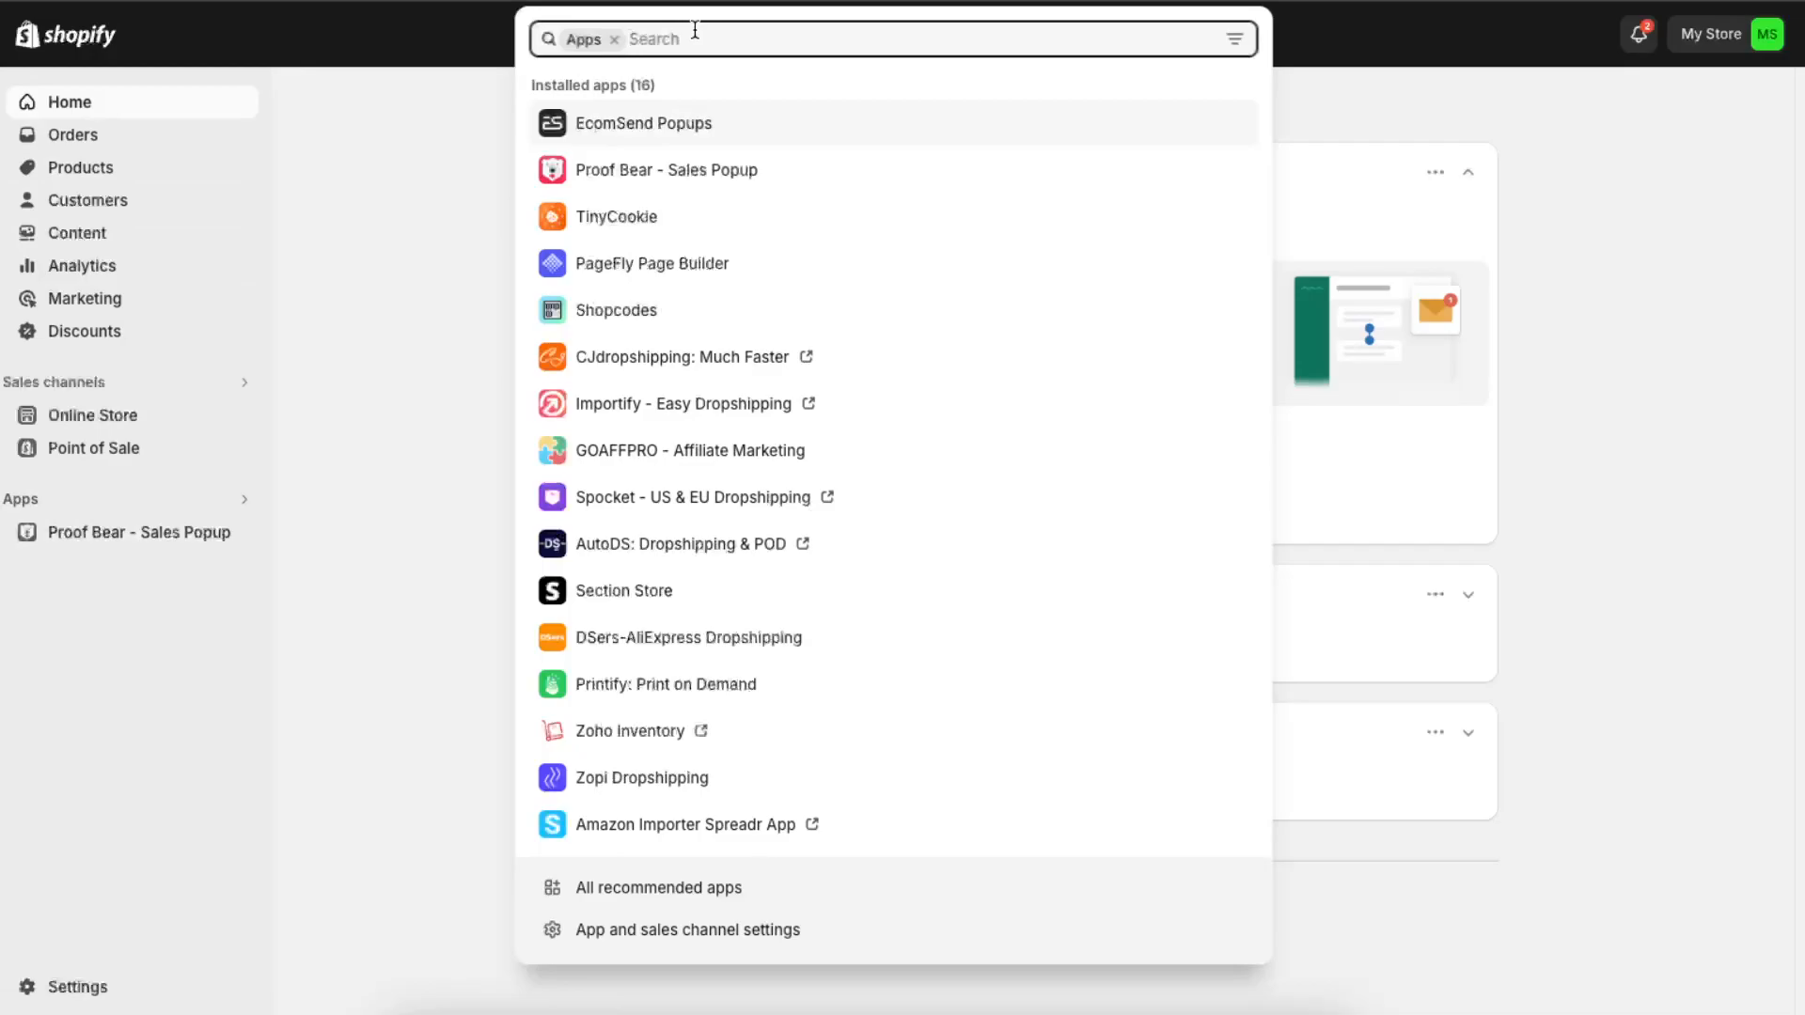
pyautogui.write('shopify')
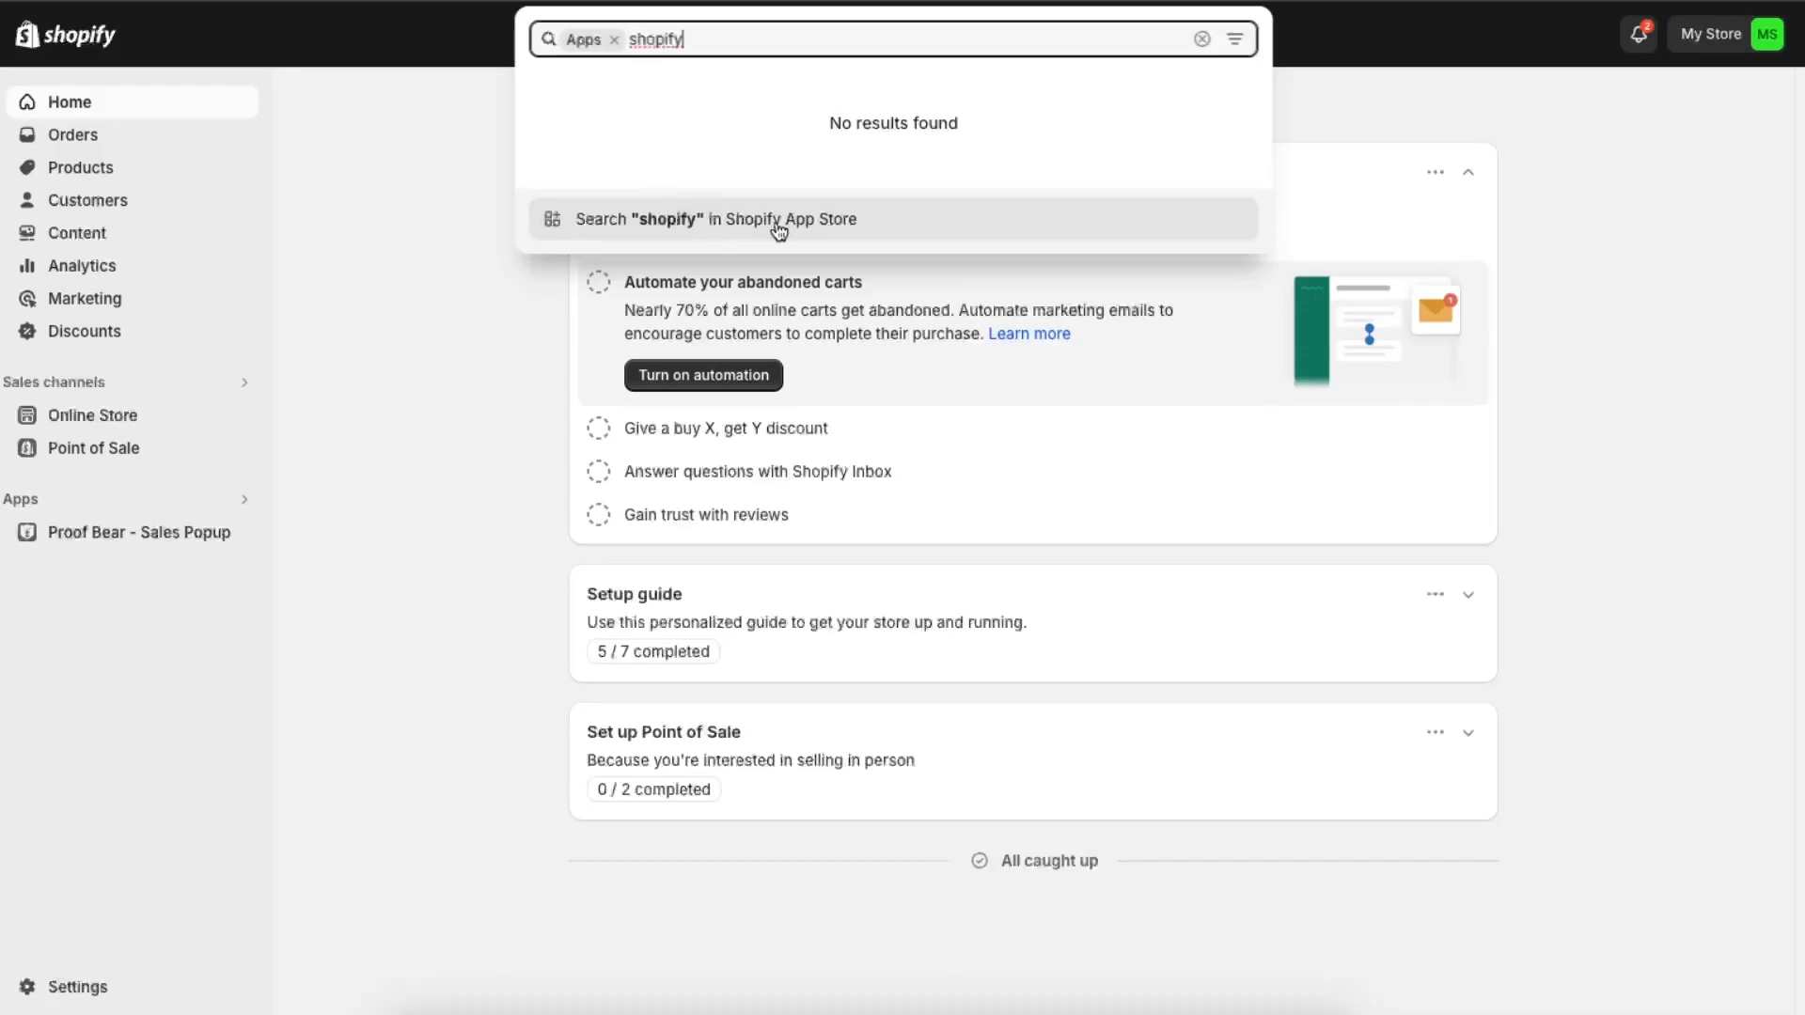
pyautogui.click(833, 218)
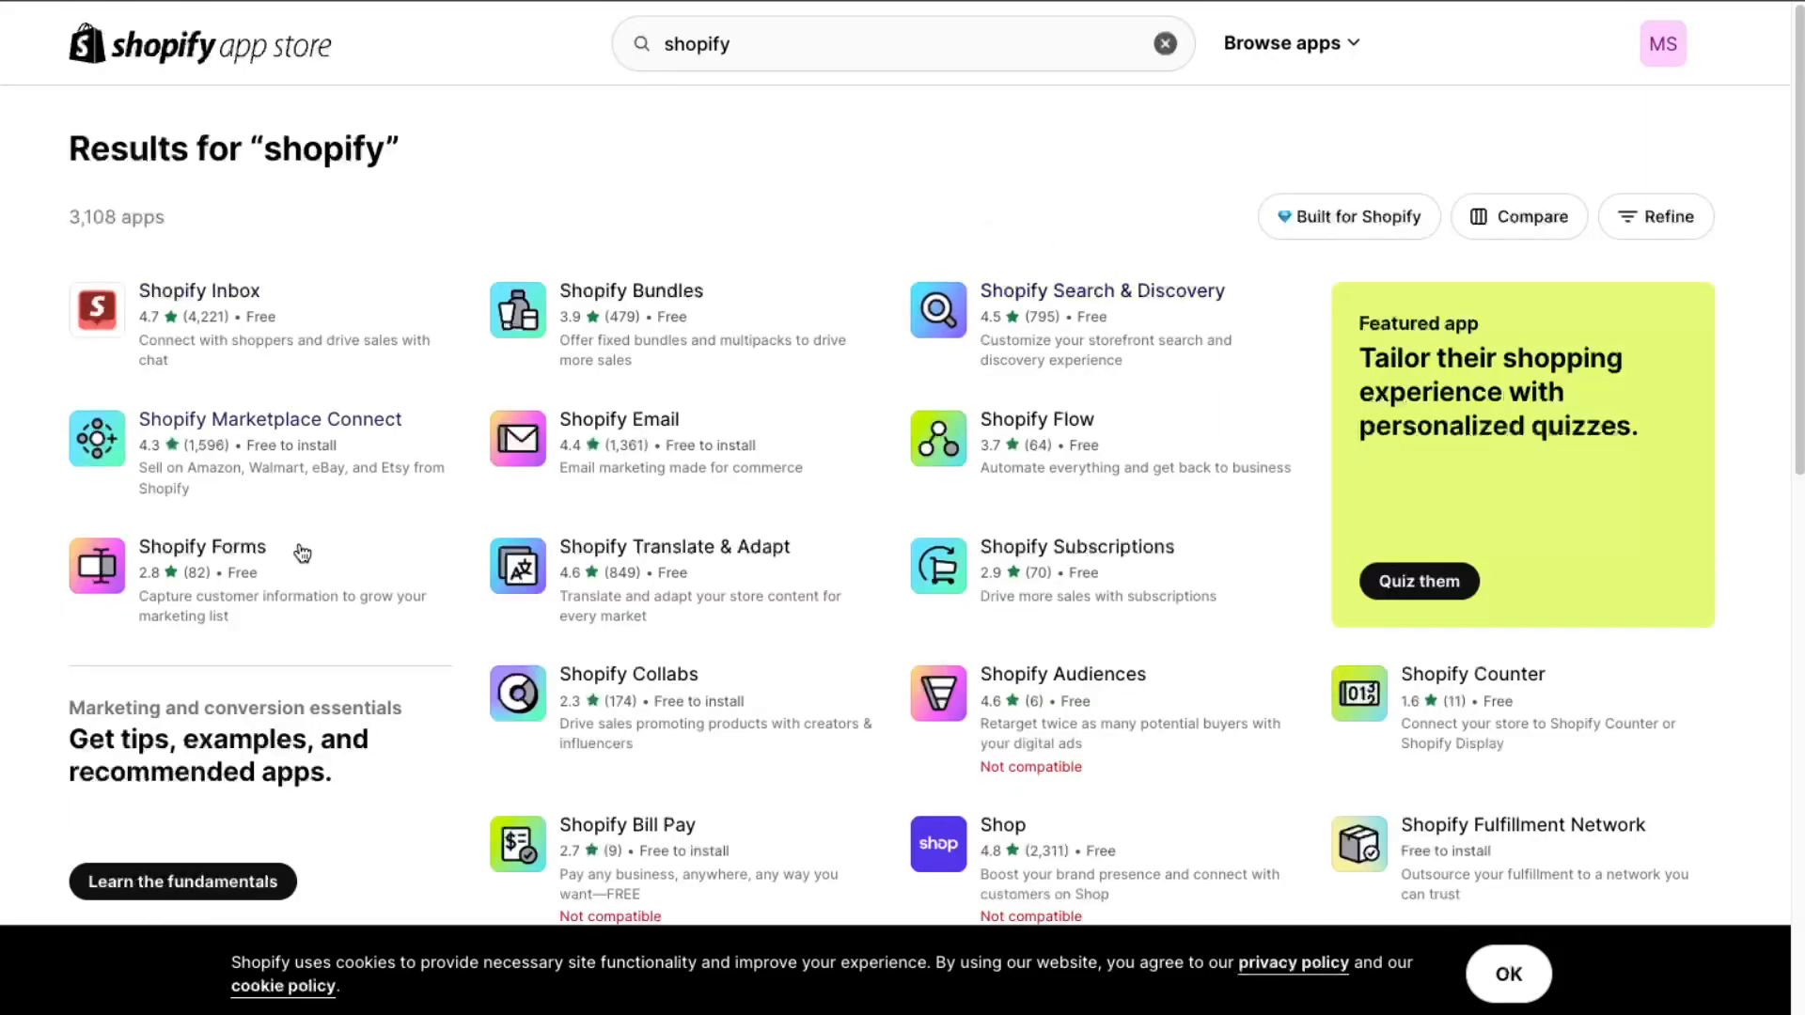
pyautogui.click(197, 568)
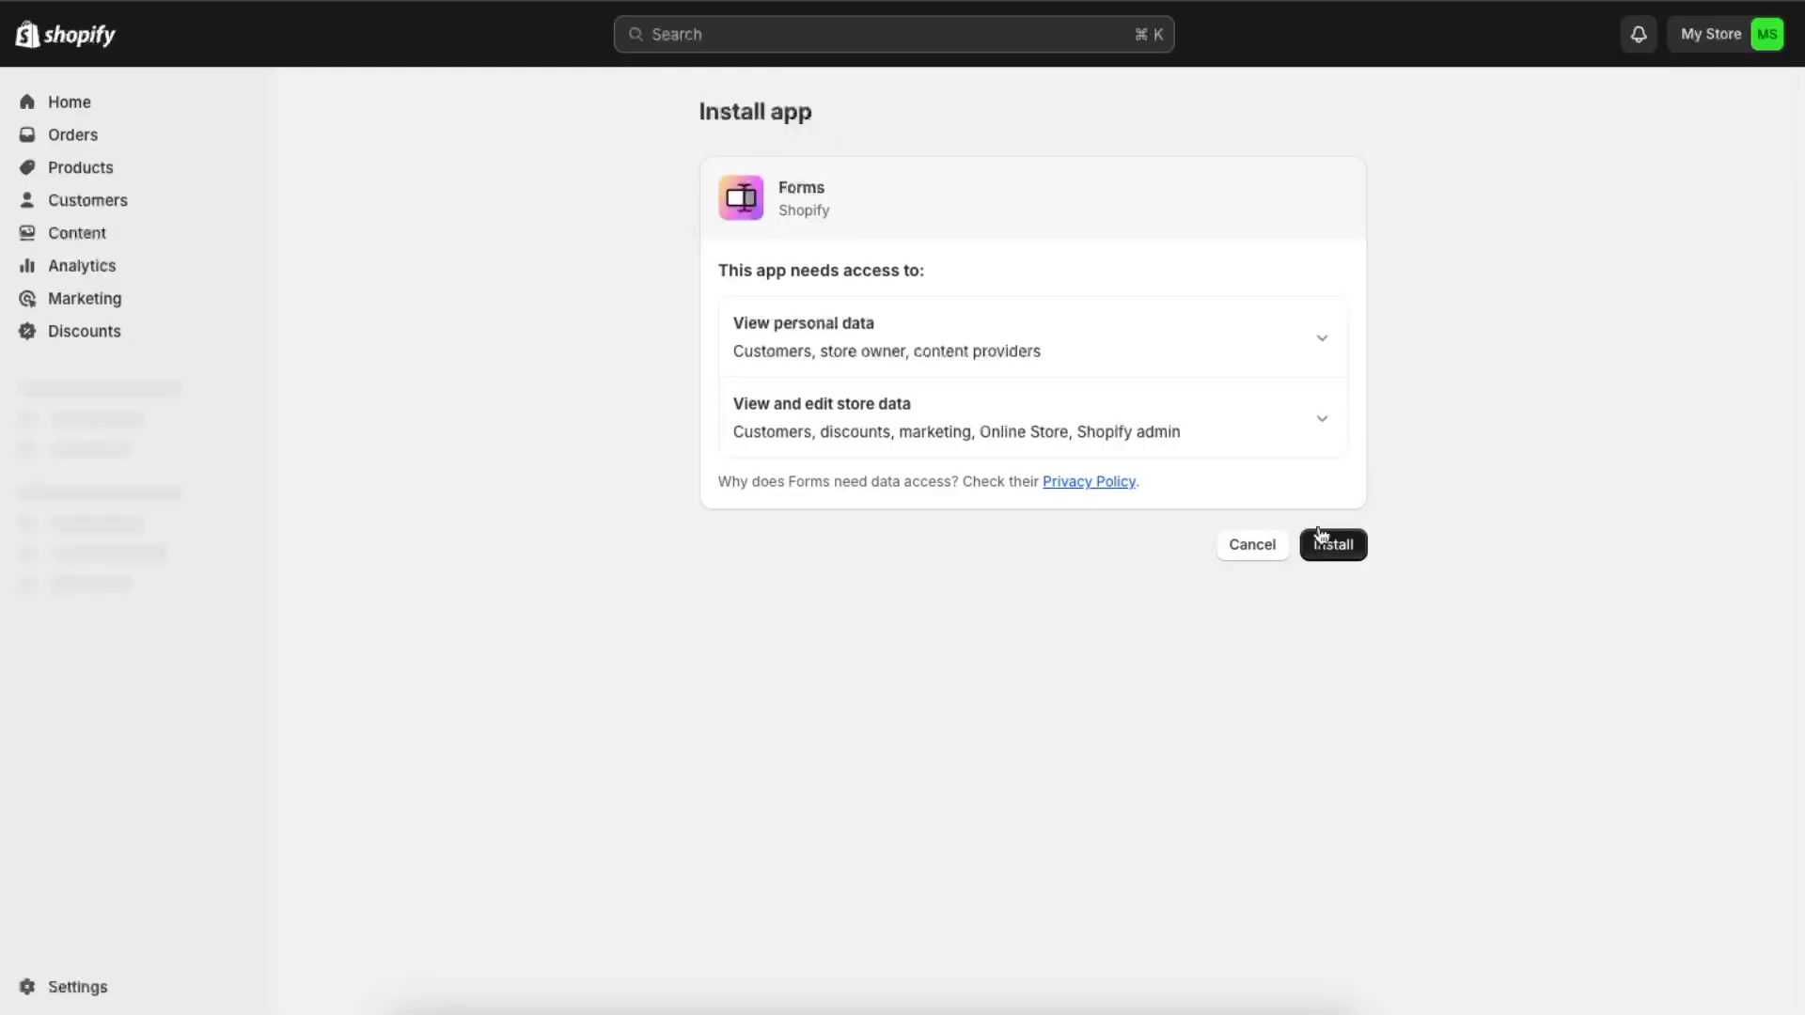
pyautogui.click(1346, 556)
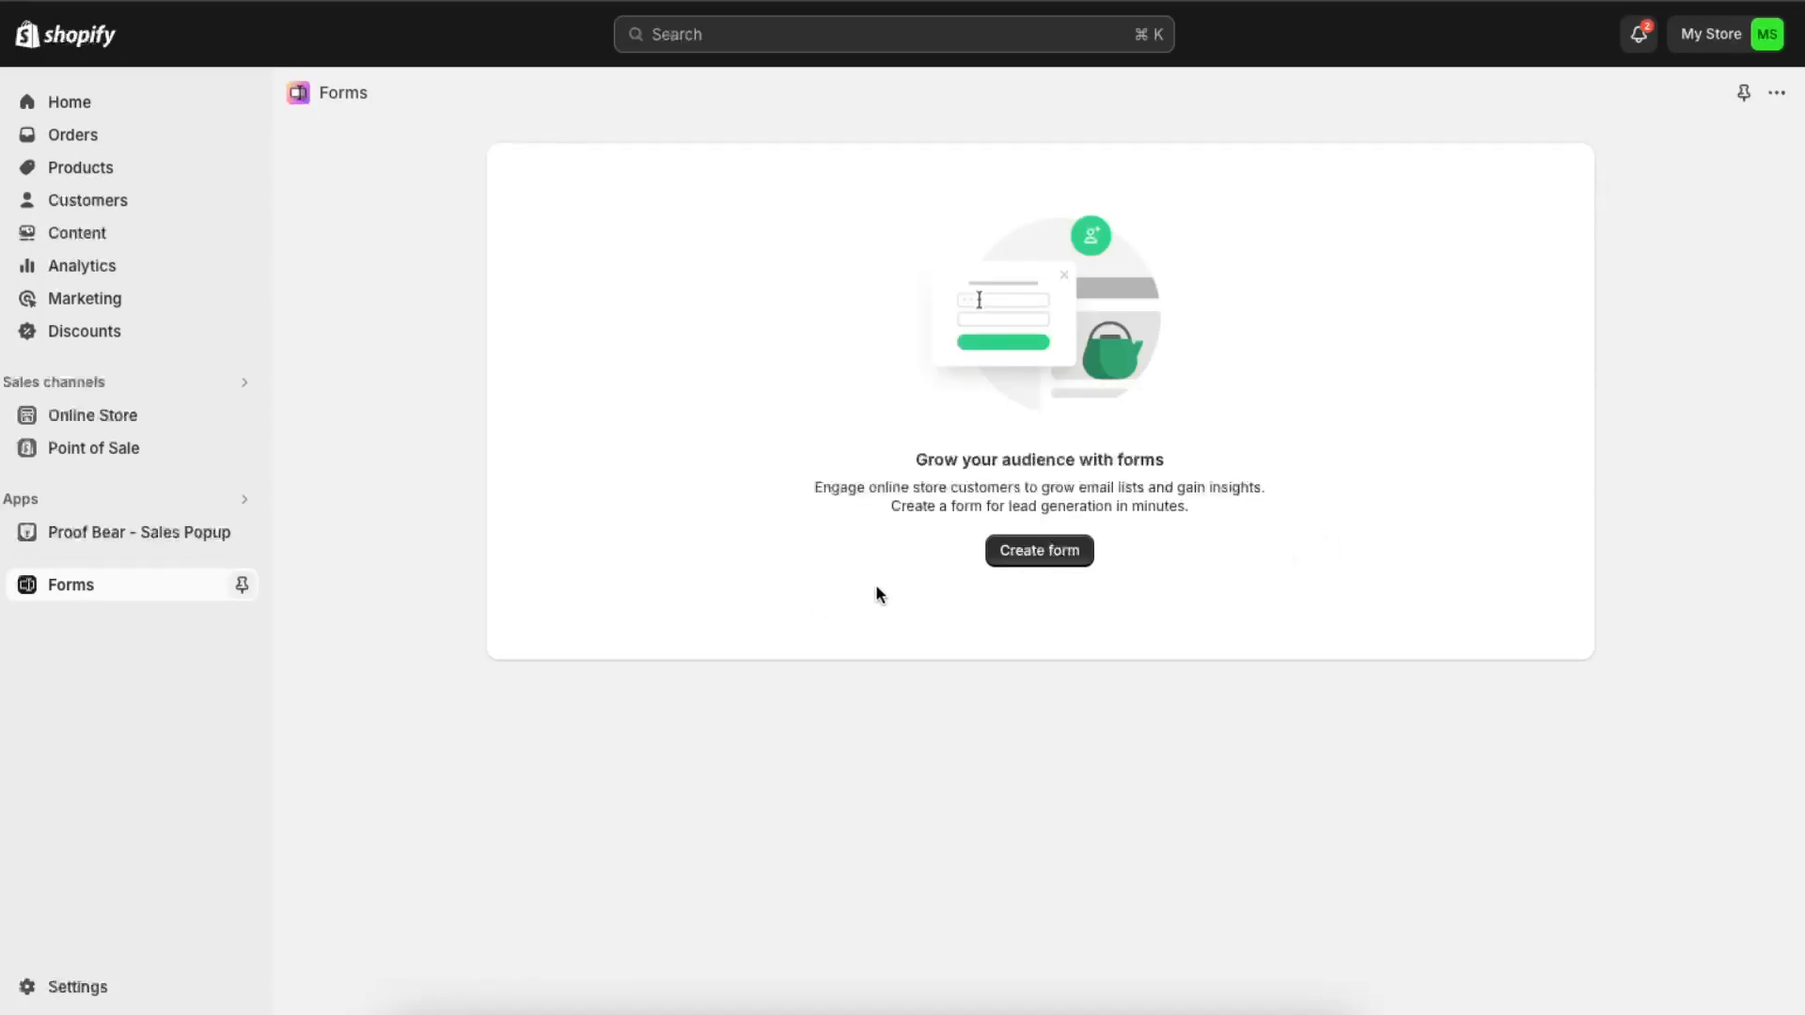
# Step: Create a new inline form named "SolveStorm Contact Form Example"
pyautogui.click(992, 561)
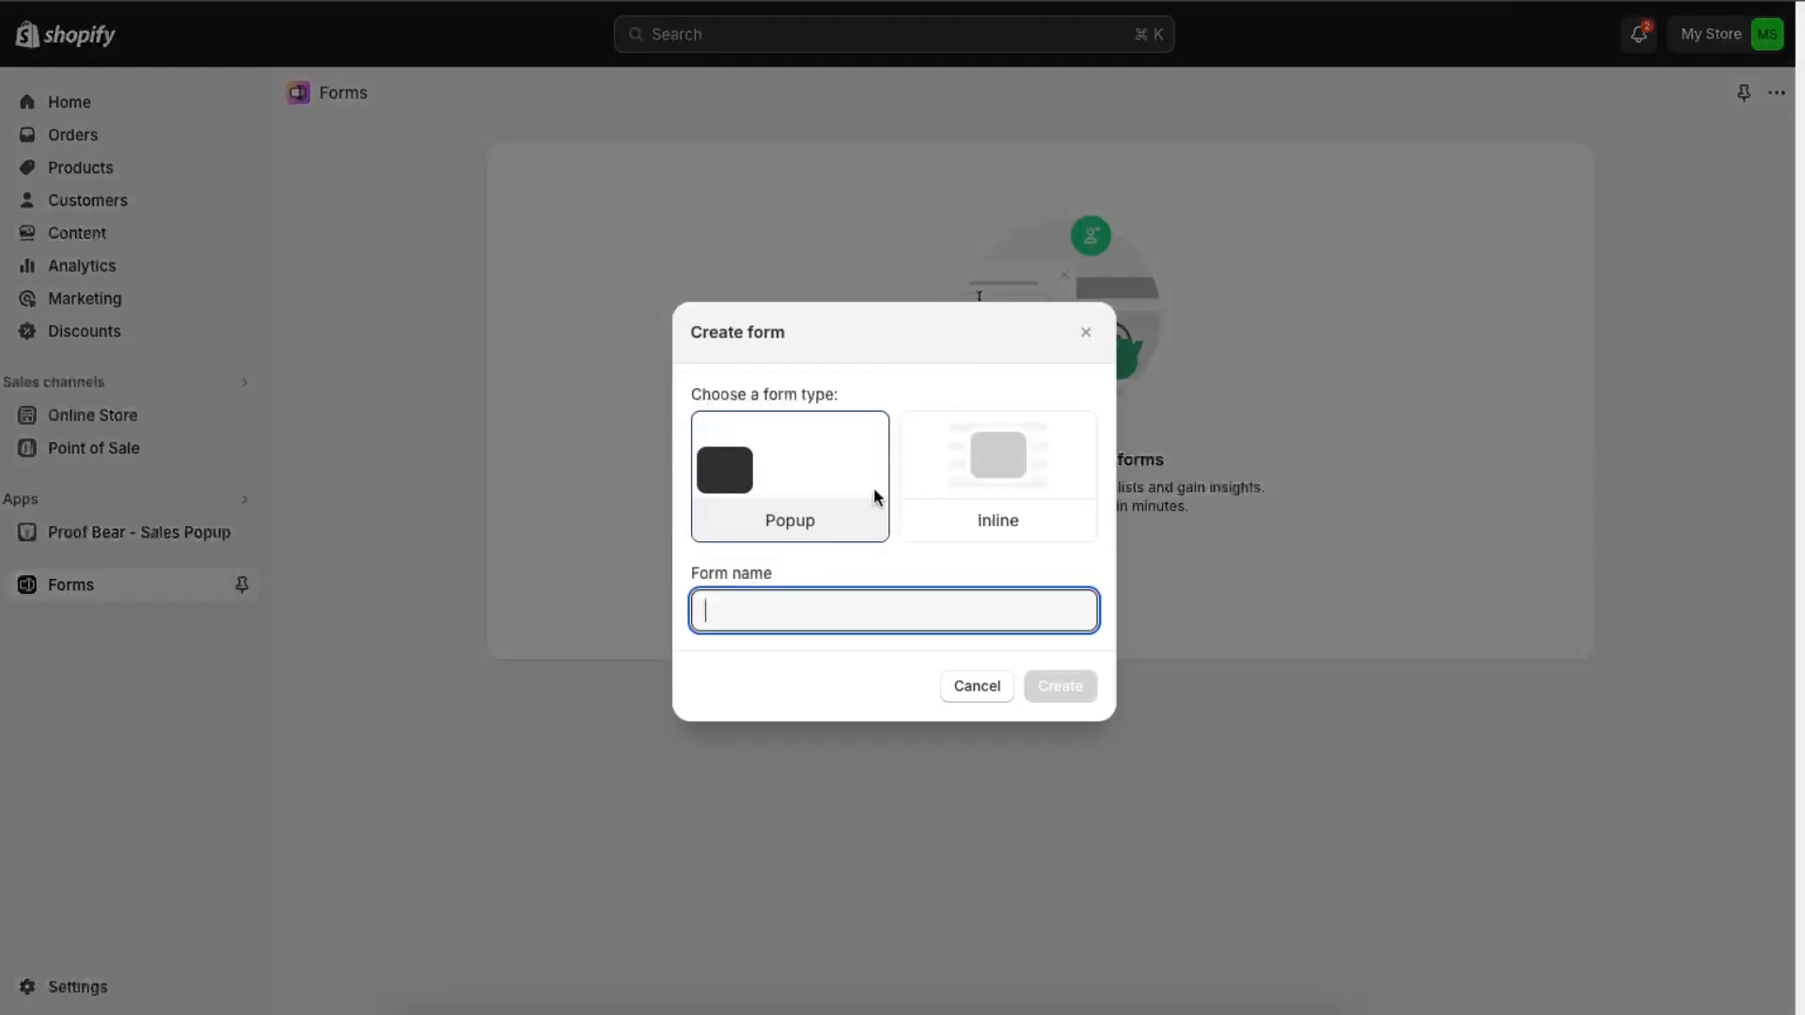
pyautogui.click(719, 399)
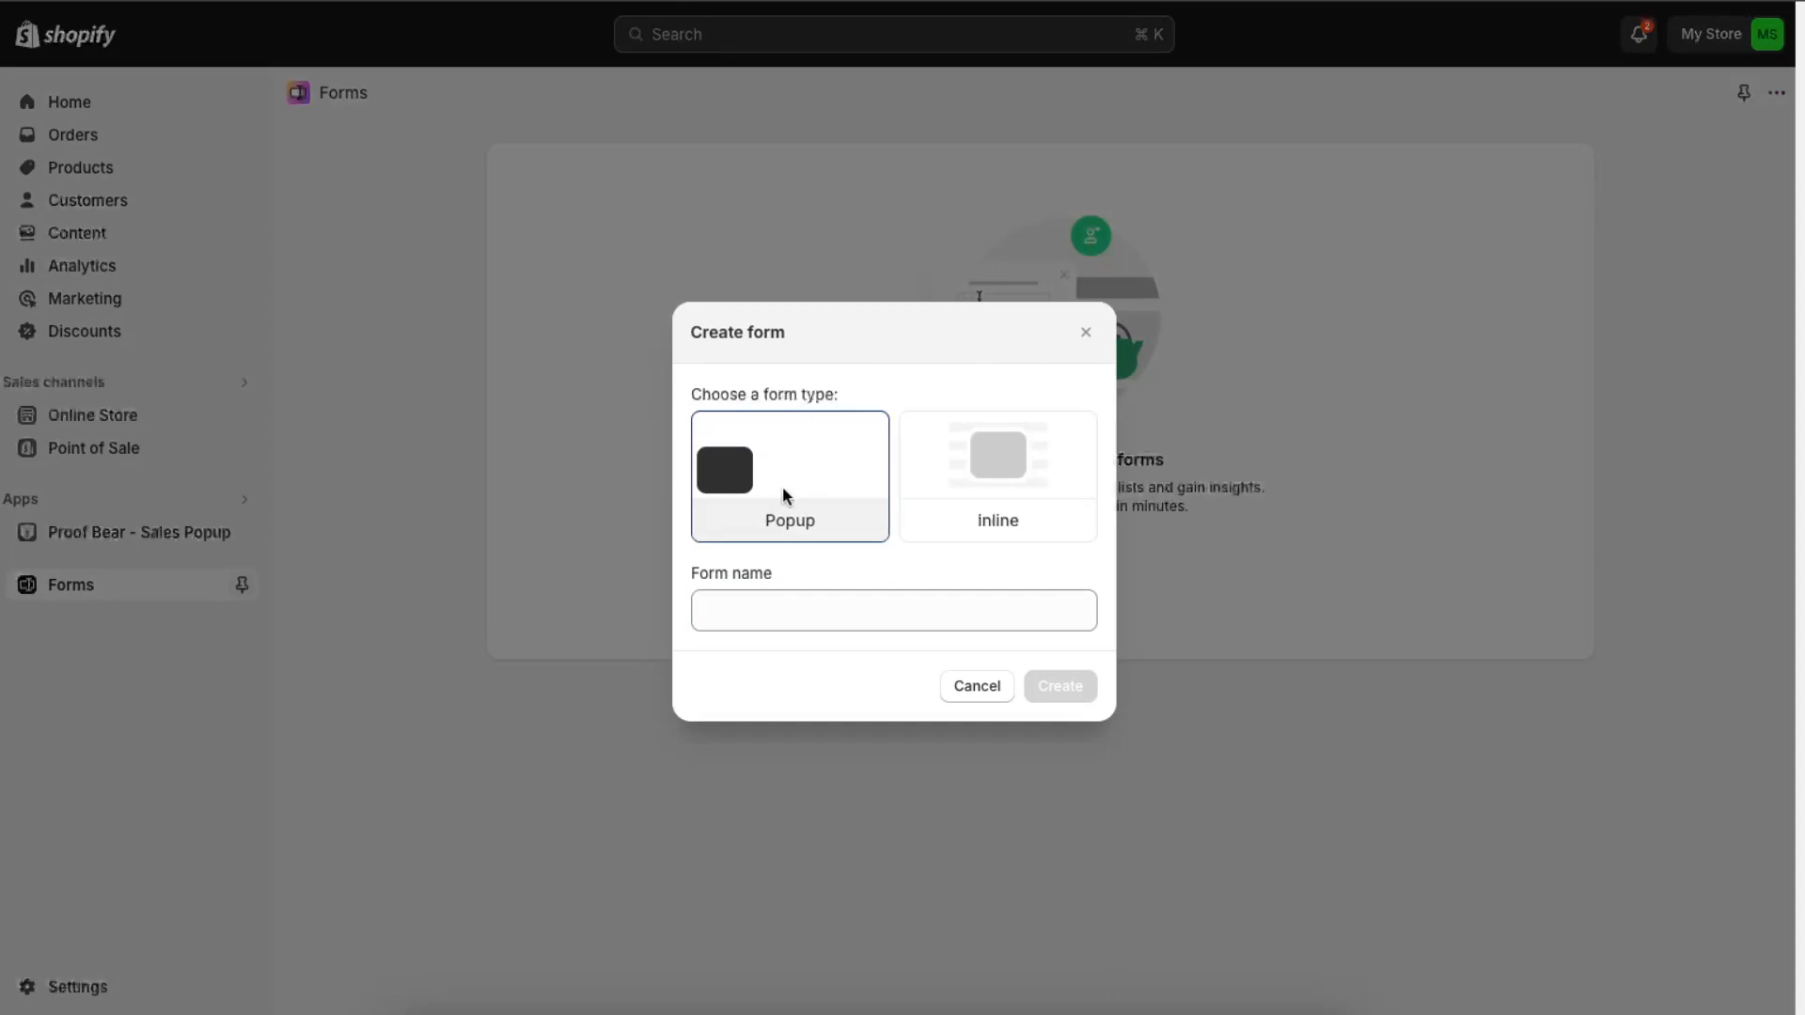
pyautogui.click(1055, 508)
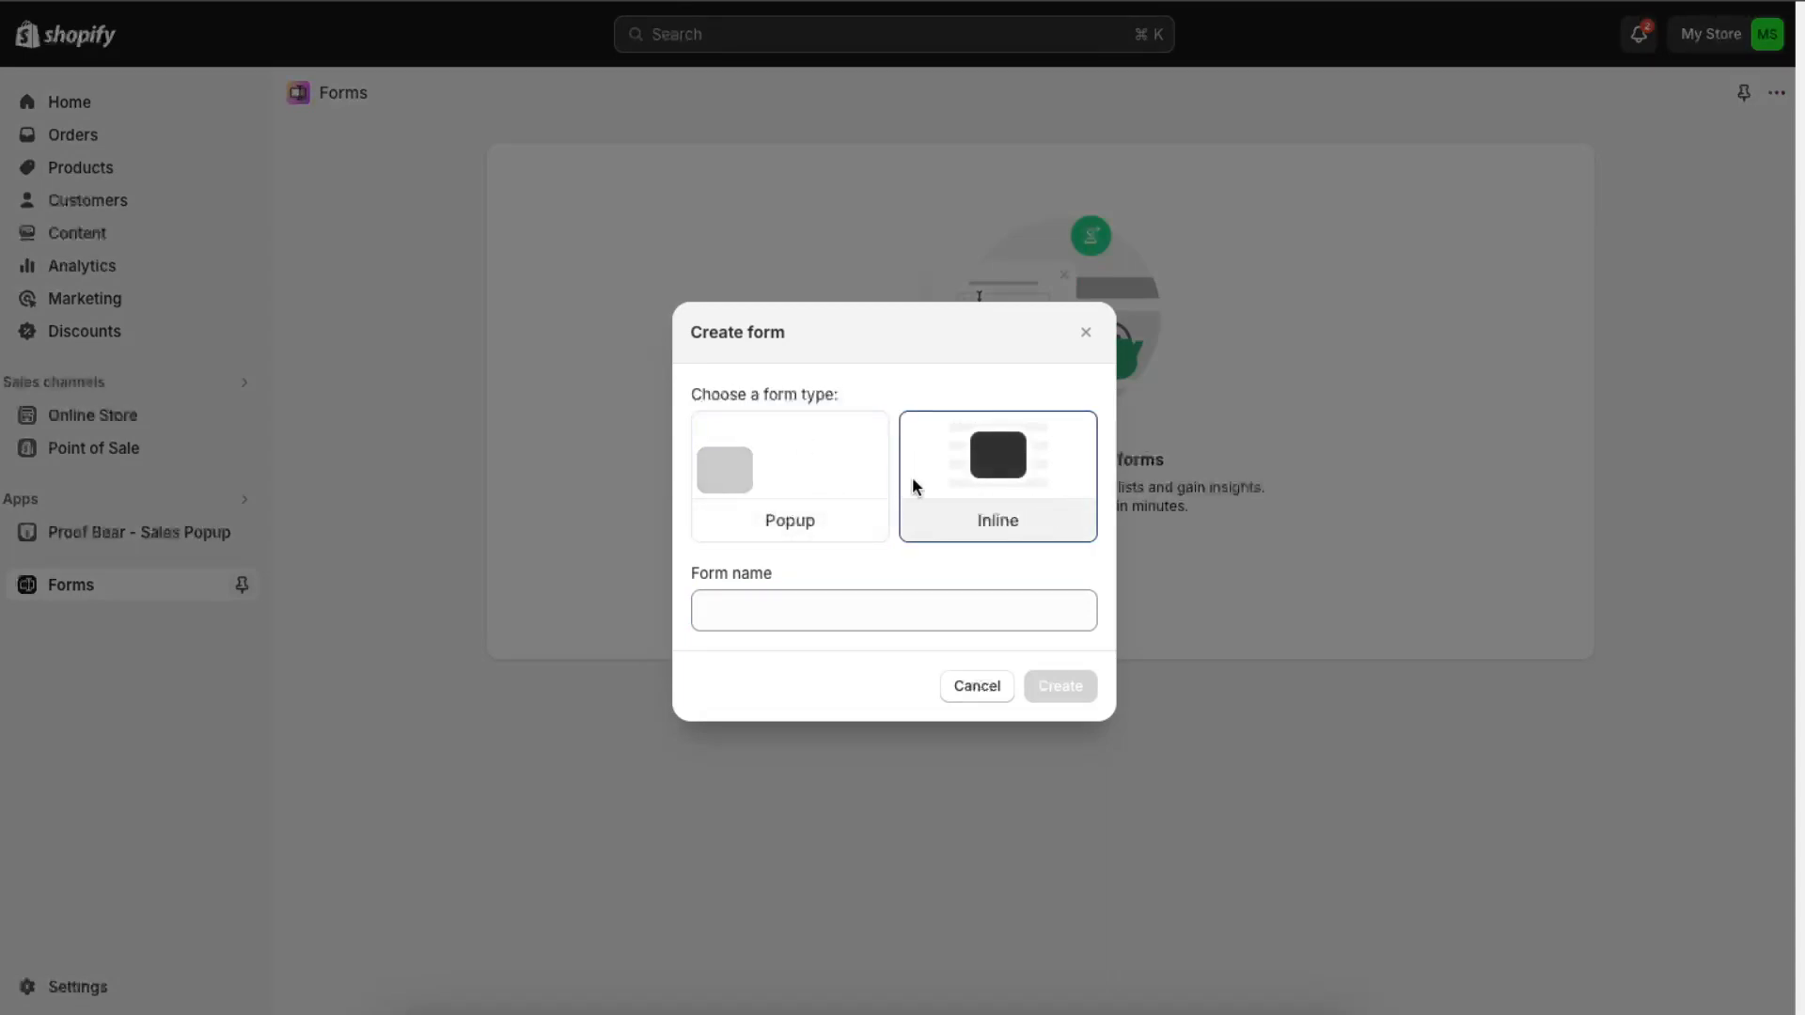
pyautogui.click(980, 613)
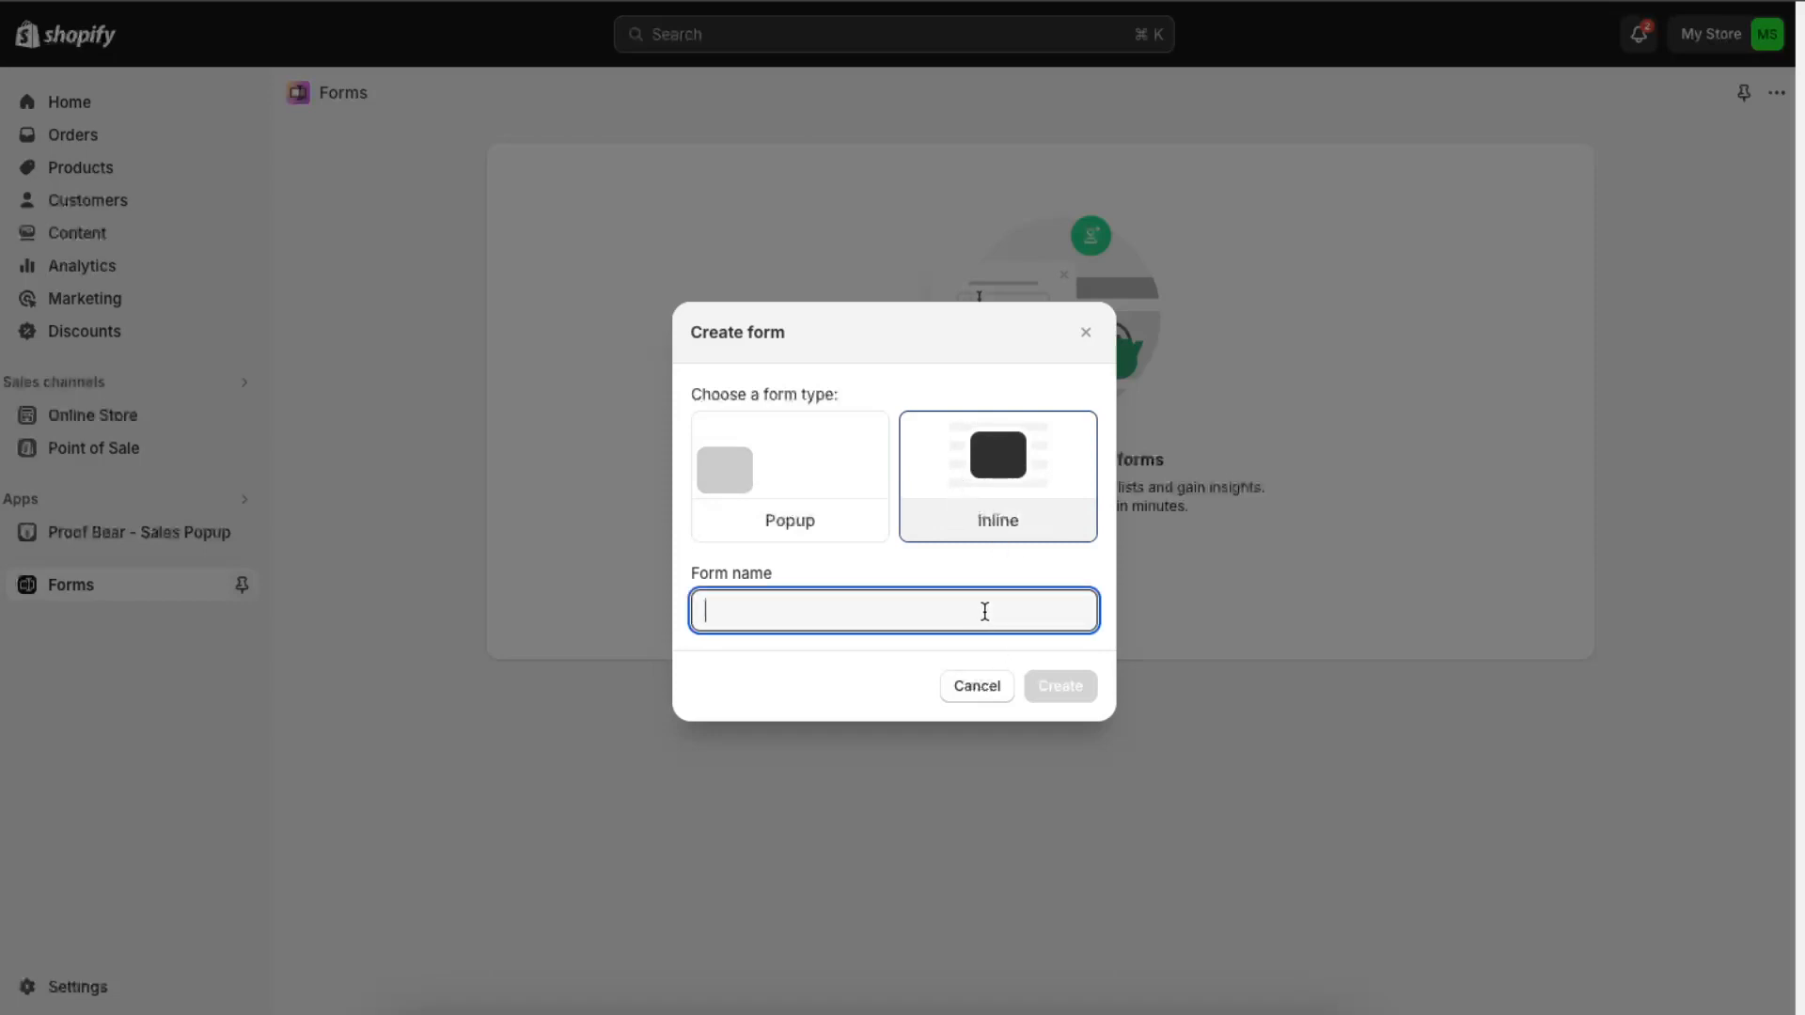
pyautogui.write('Solve')
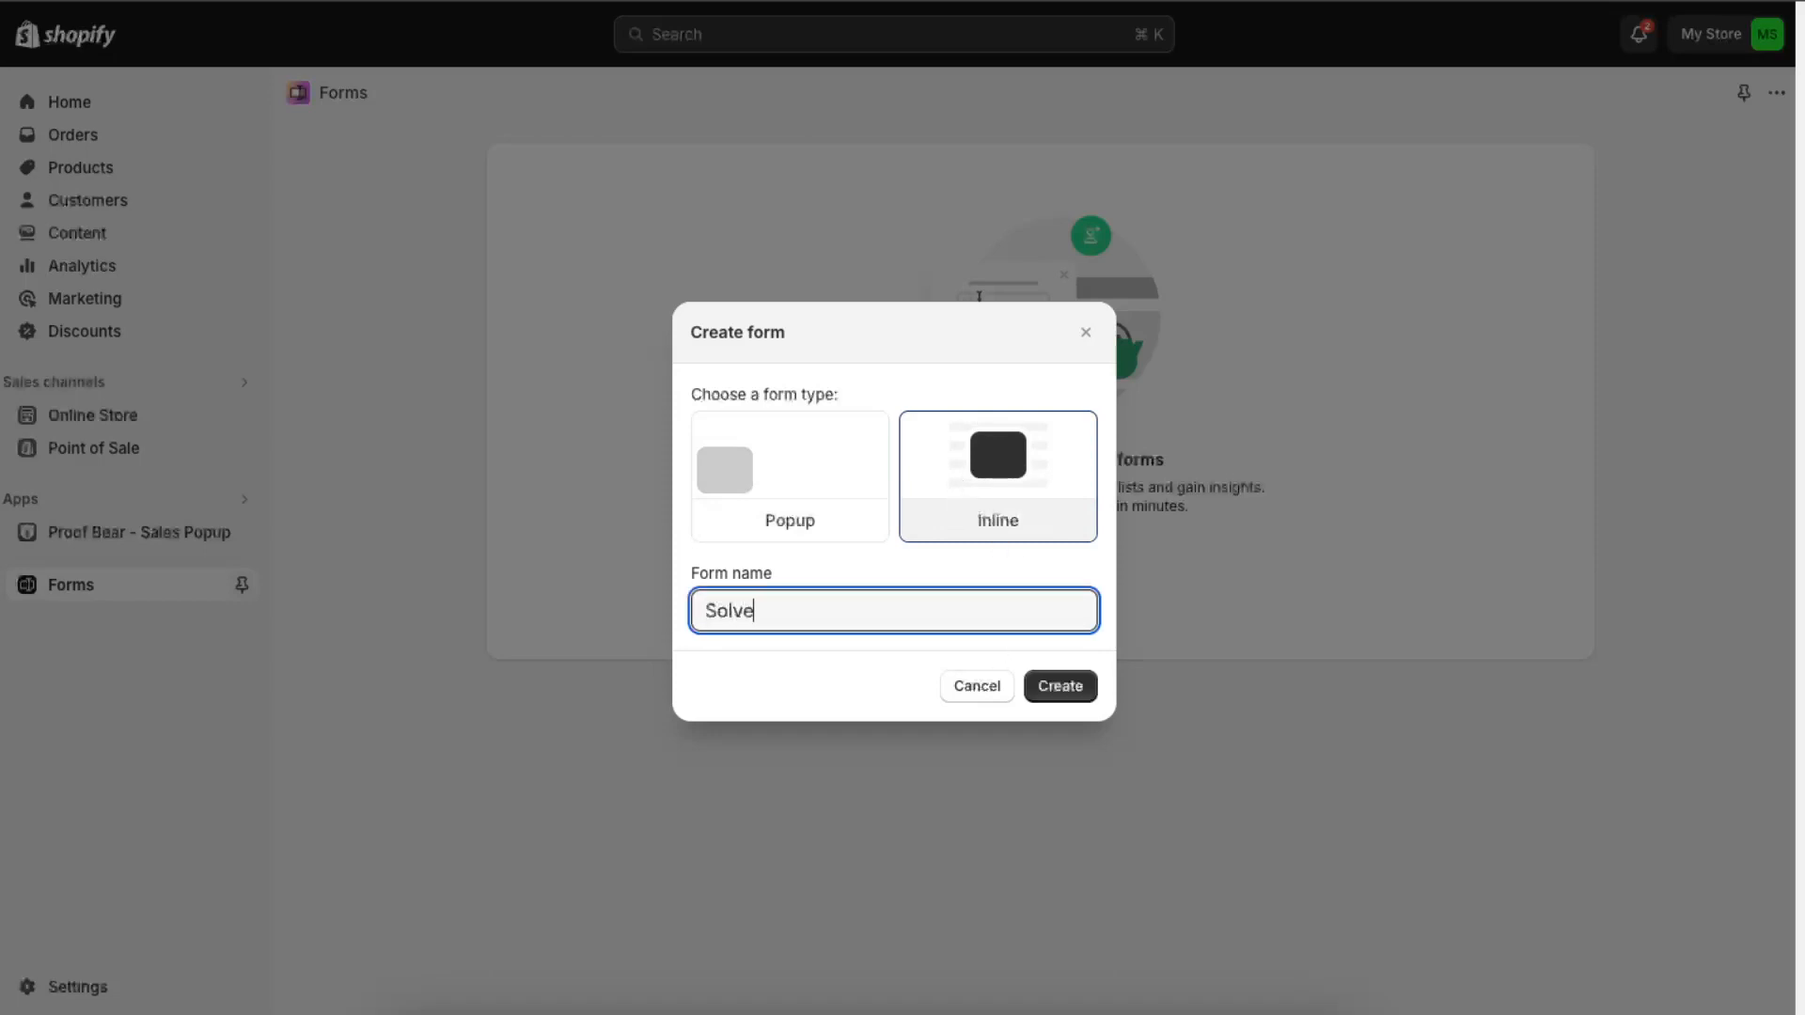
pyautogui.write('Storm Example')
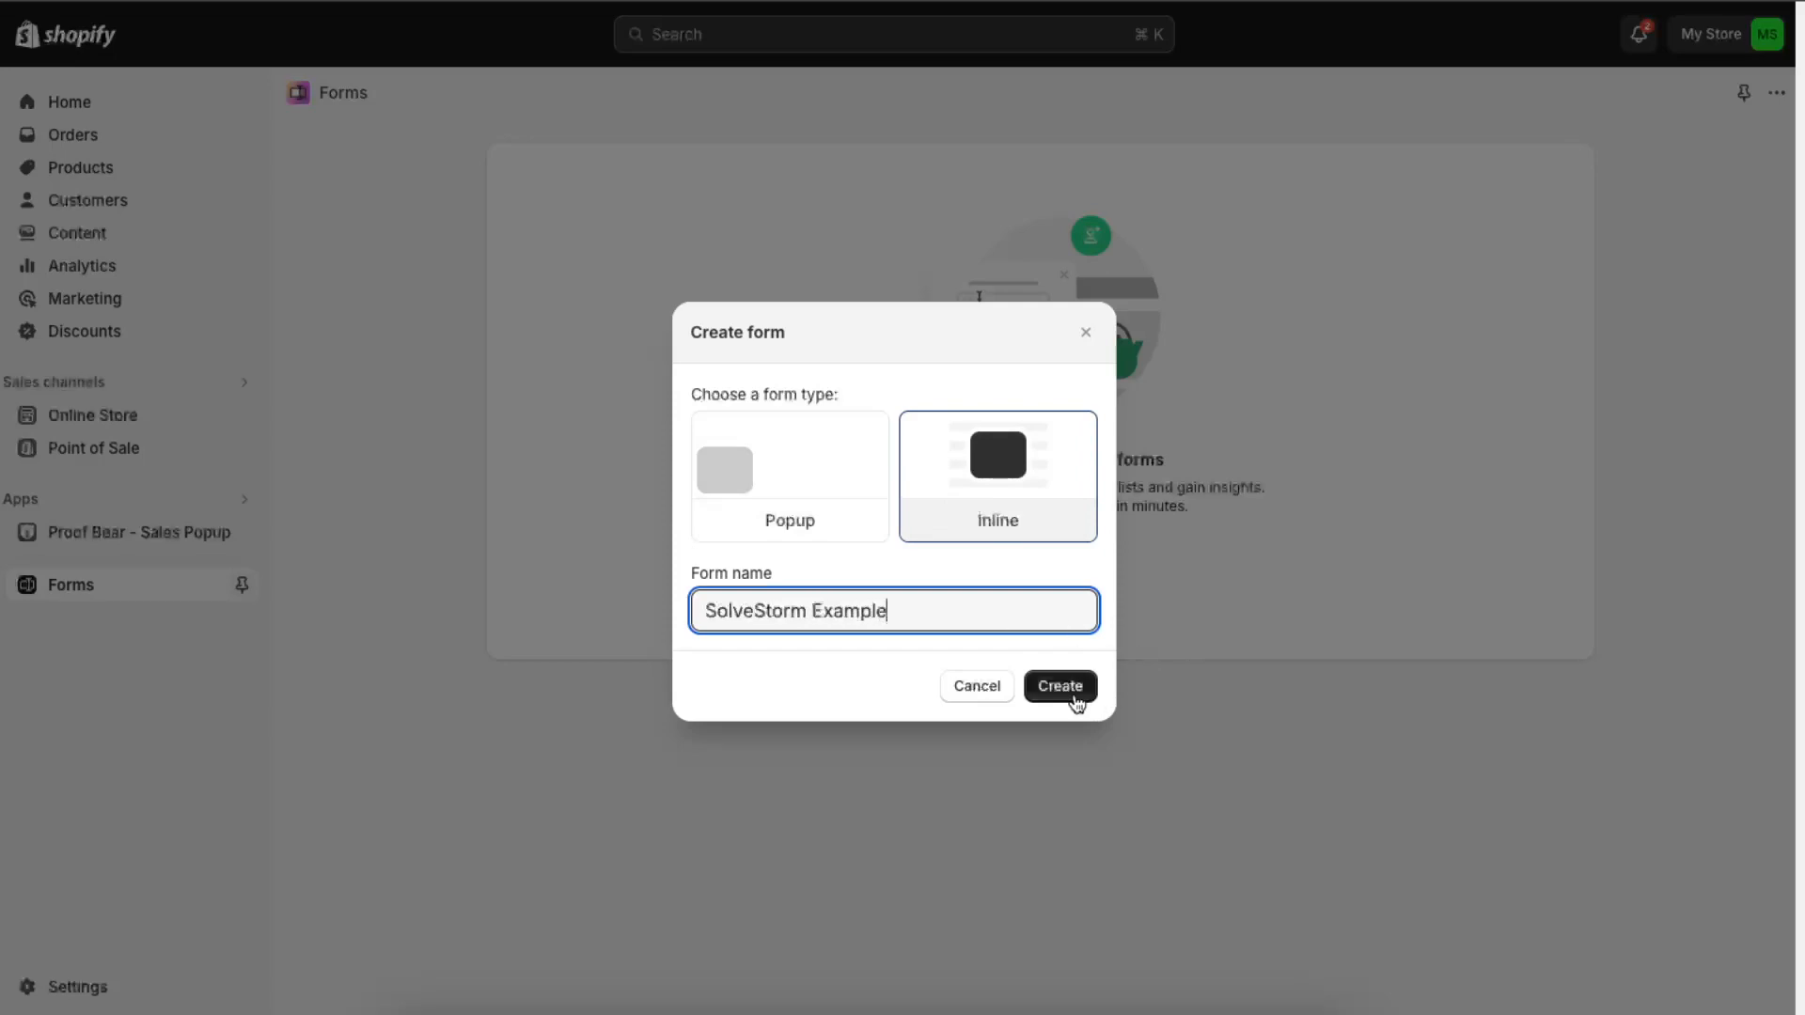
pyautogui.doubleClick(876, 607)
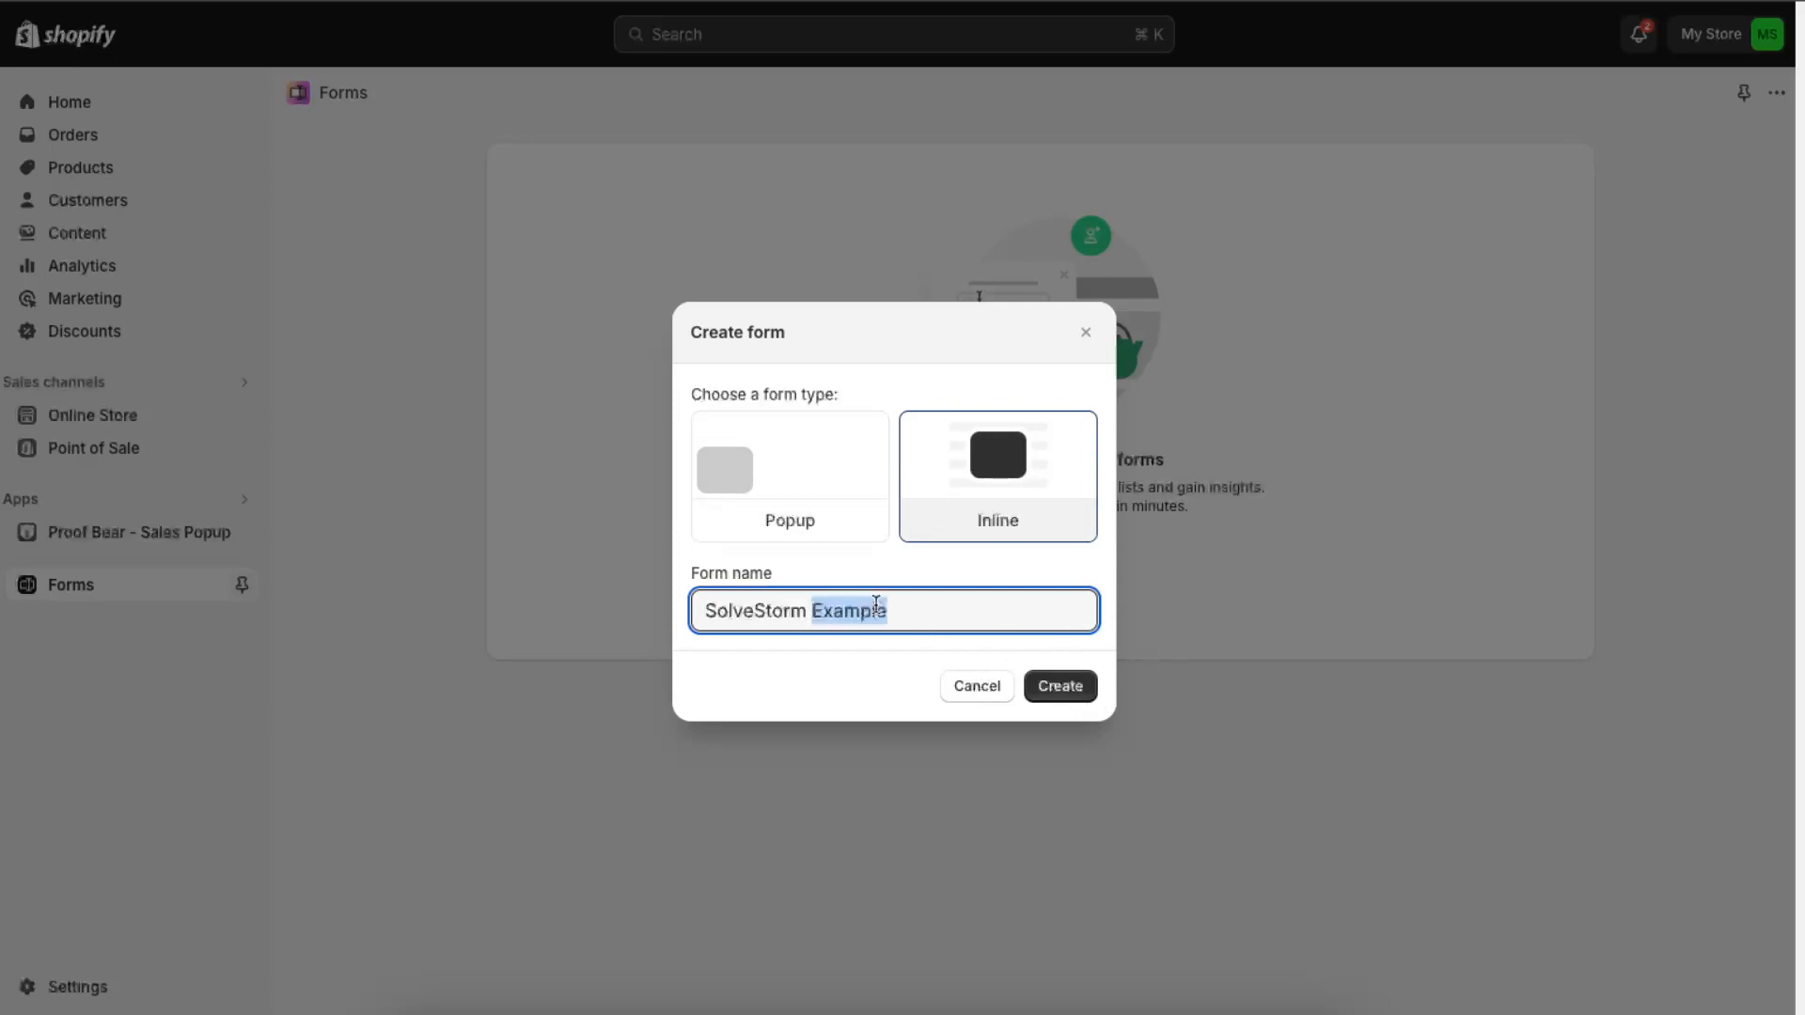
pyautogui.click(915, 617)
pyautogui.click(812, 612)
pyautogui.write('Contact For')
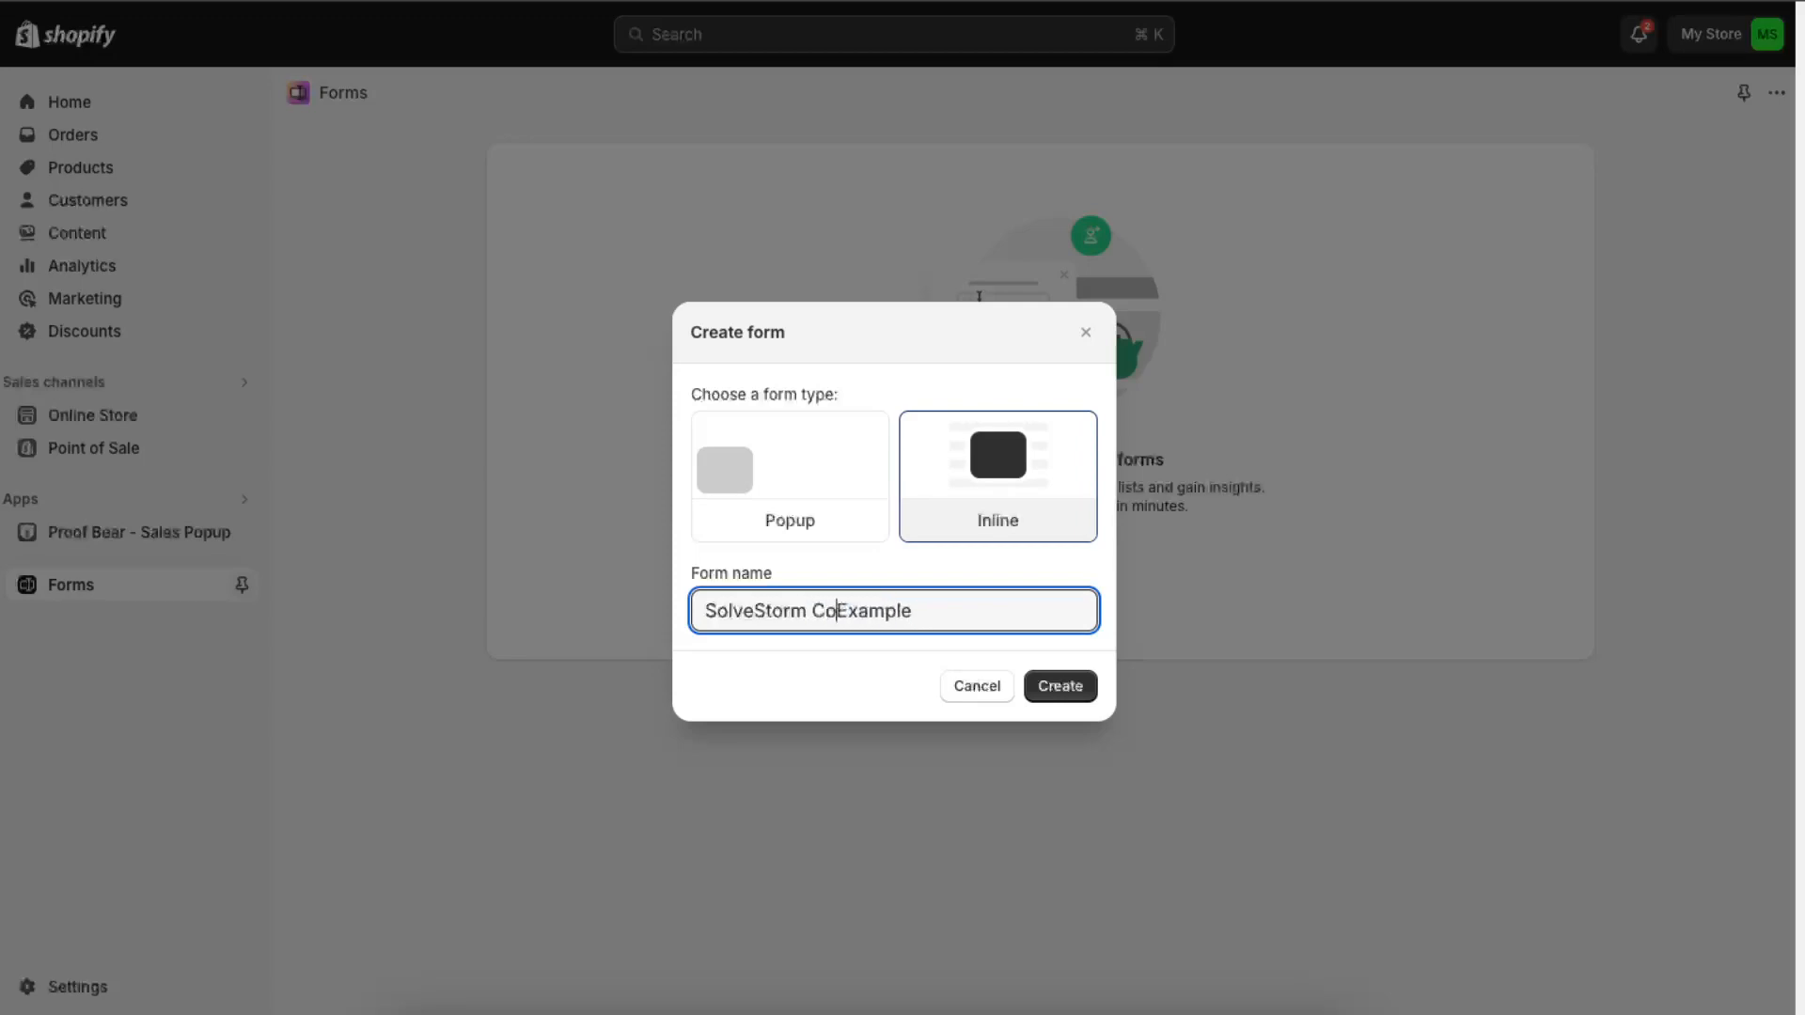
pyautogui.write('m')
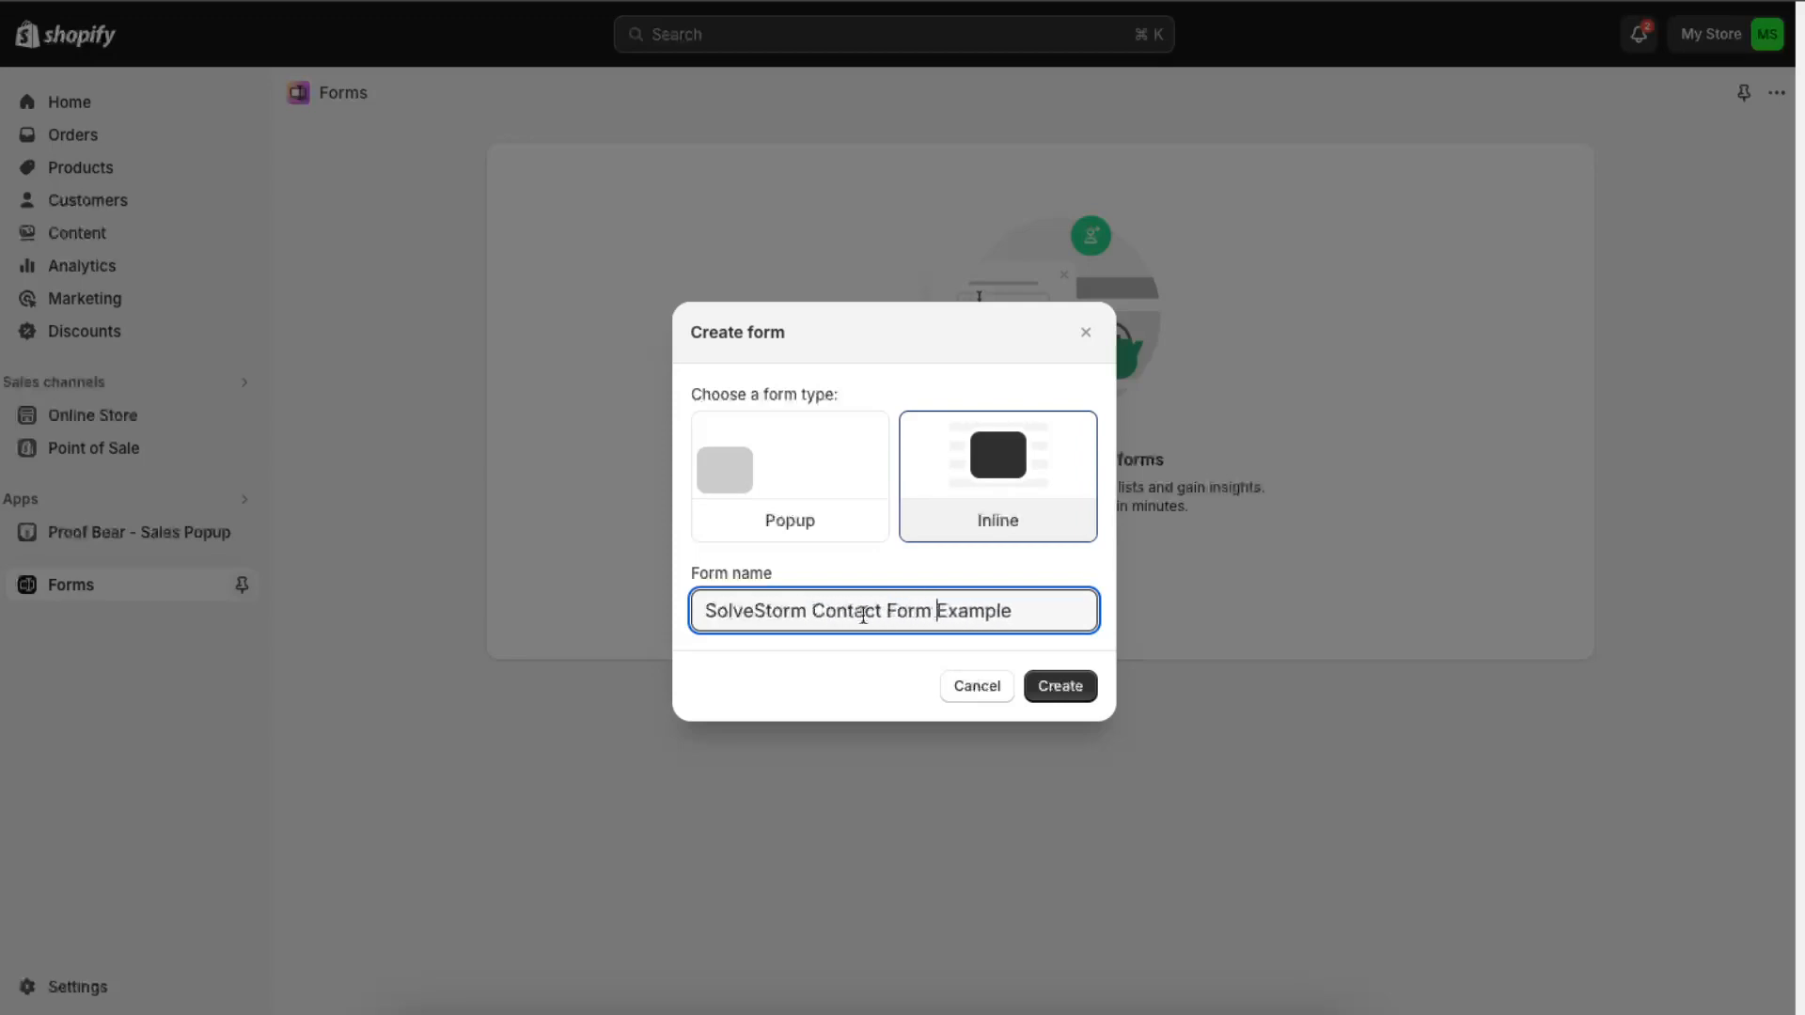
pyautogui.click(1060, 688)
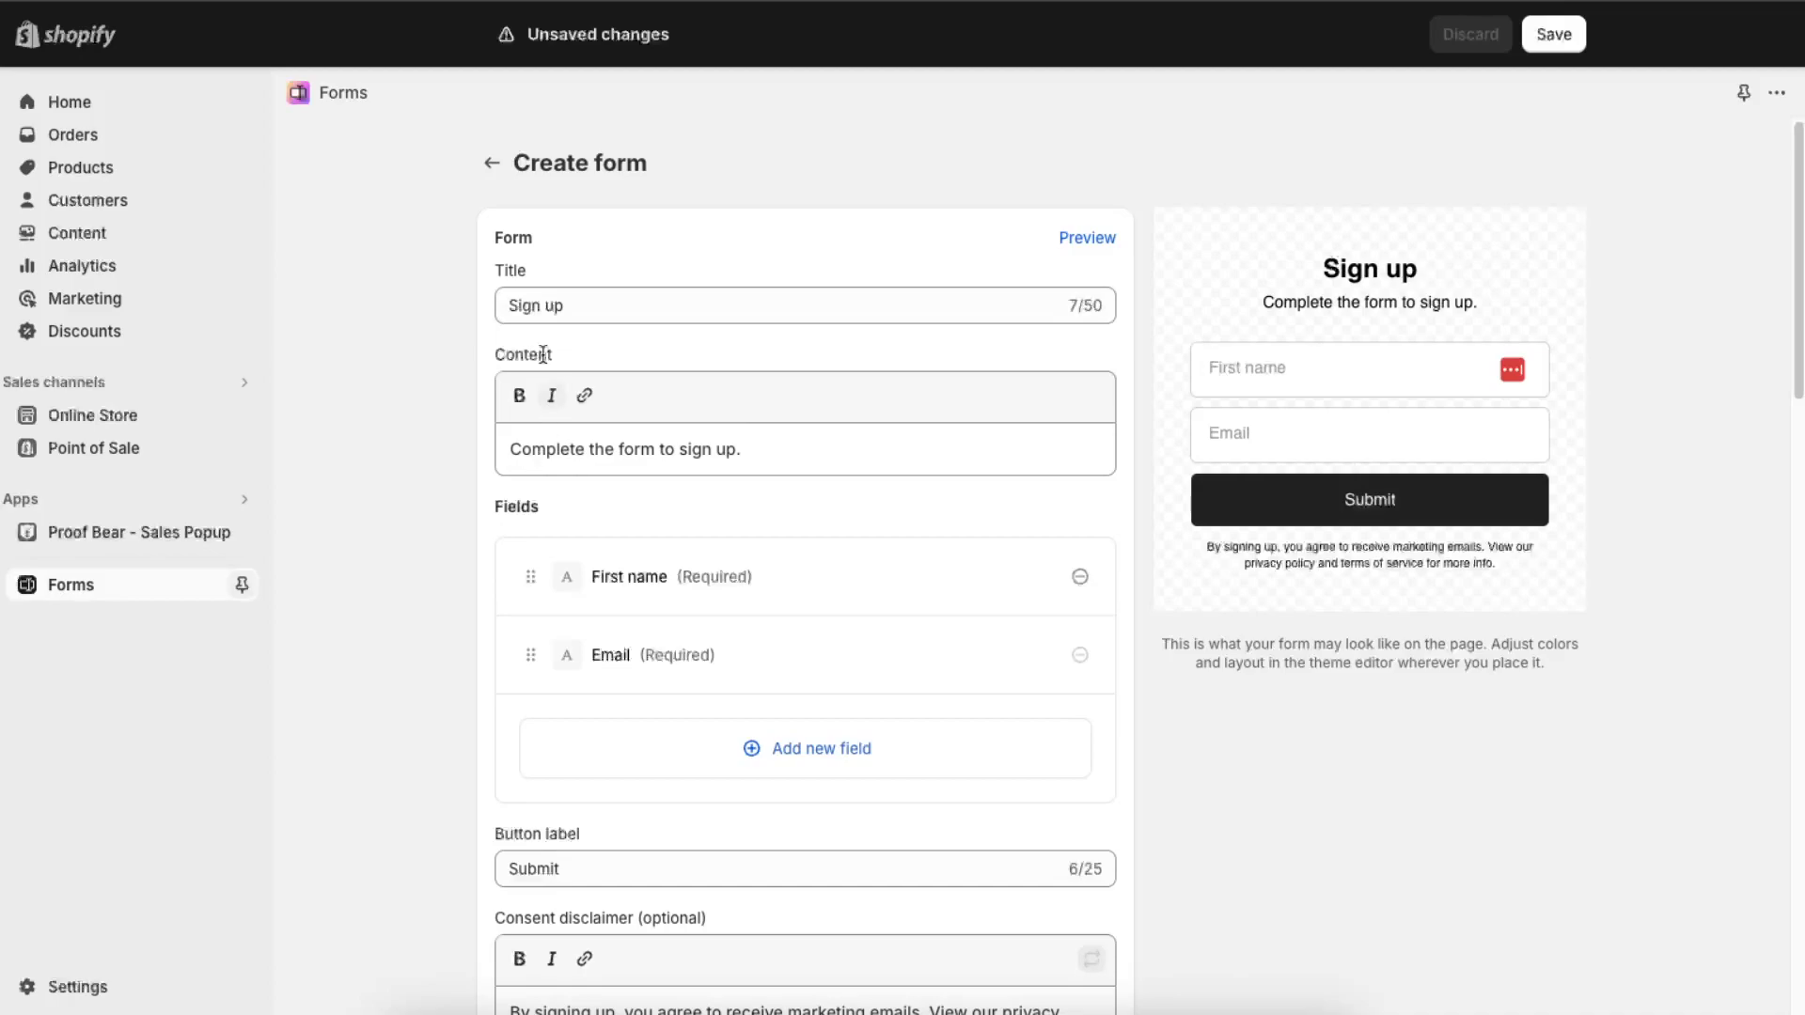
# Step: Examine the form's title and content text, and the predefined and custom field types that can be added
pyautogui.click(552, 312)
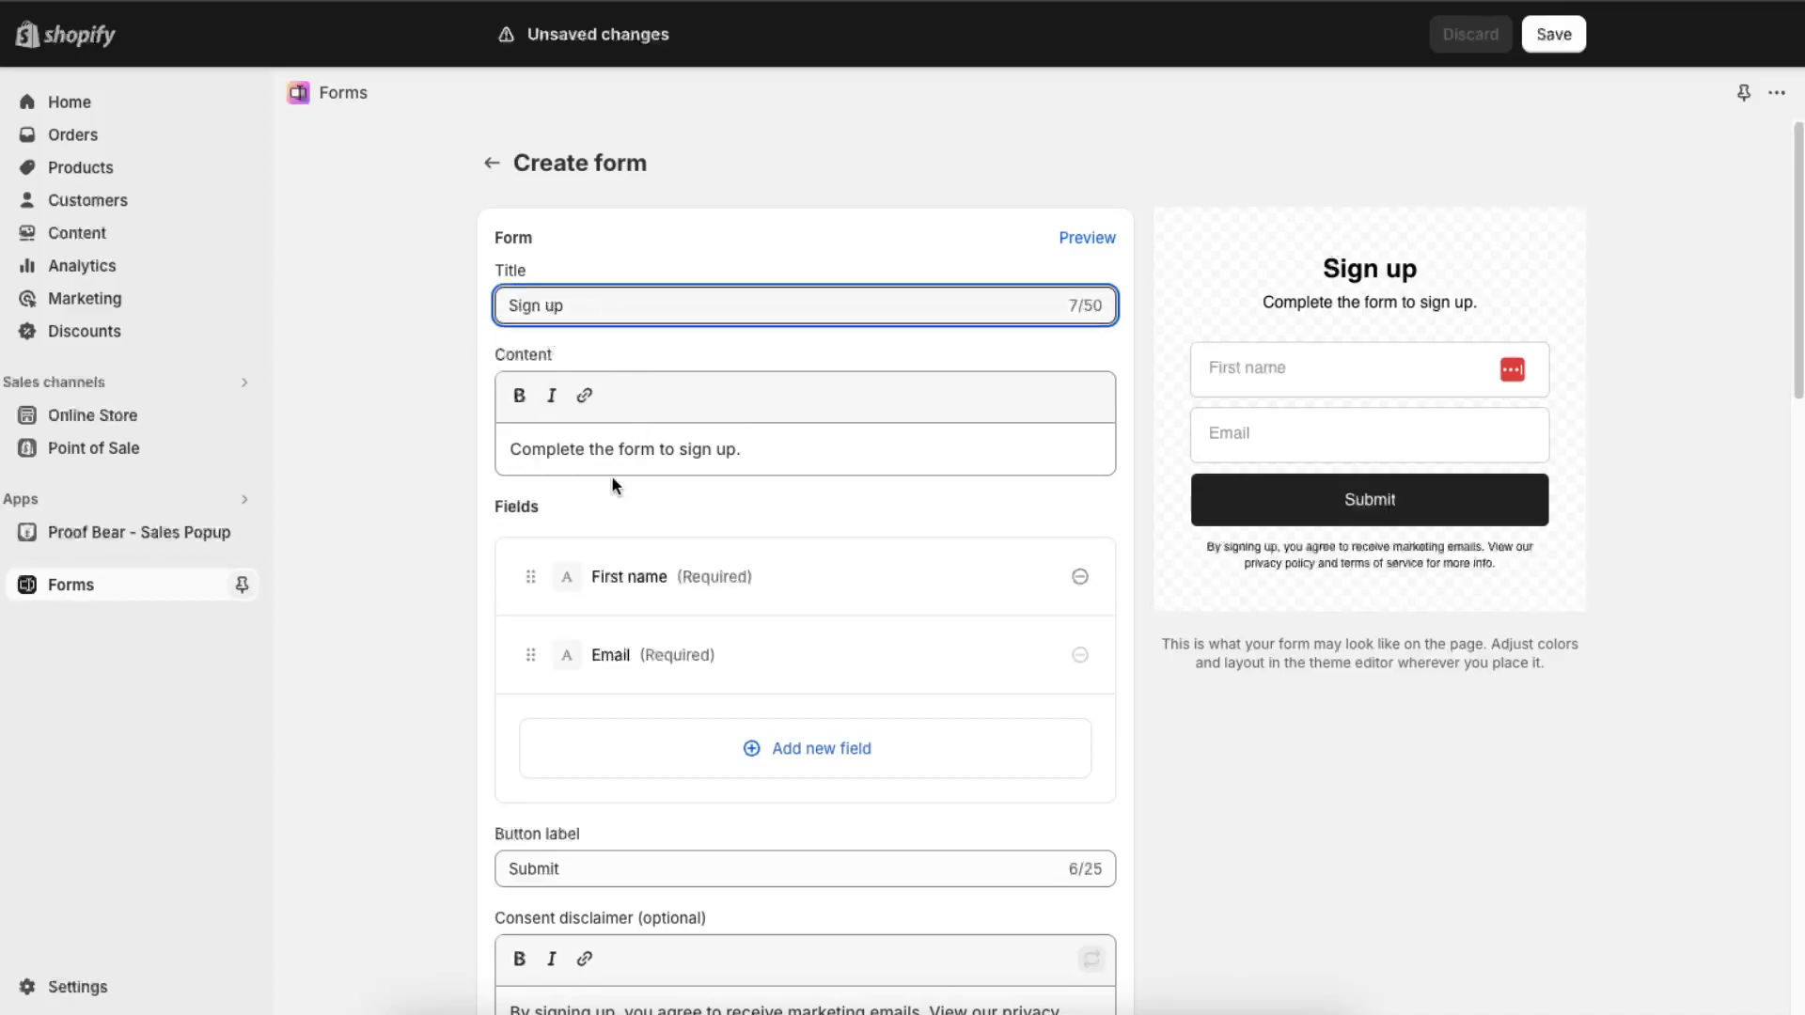
pyautogui.click(750, 452)
pyautogui.scroll(-3, 764, 452)
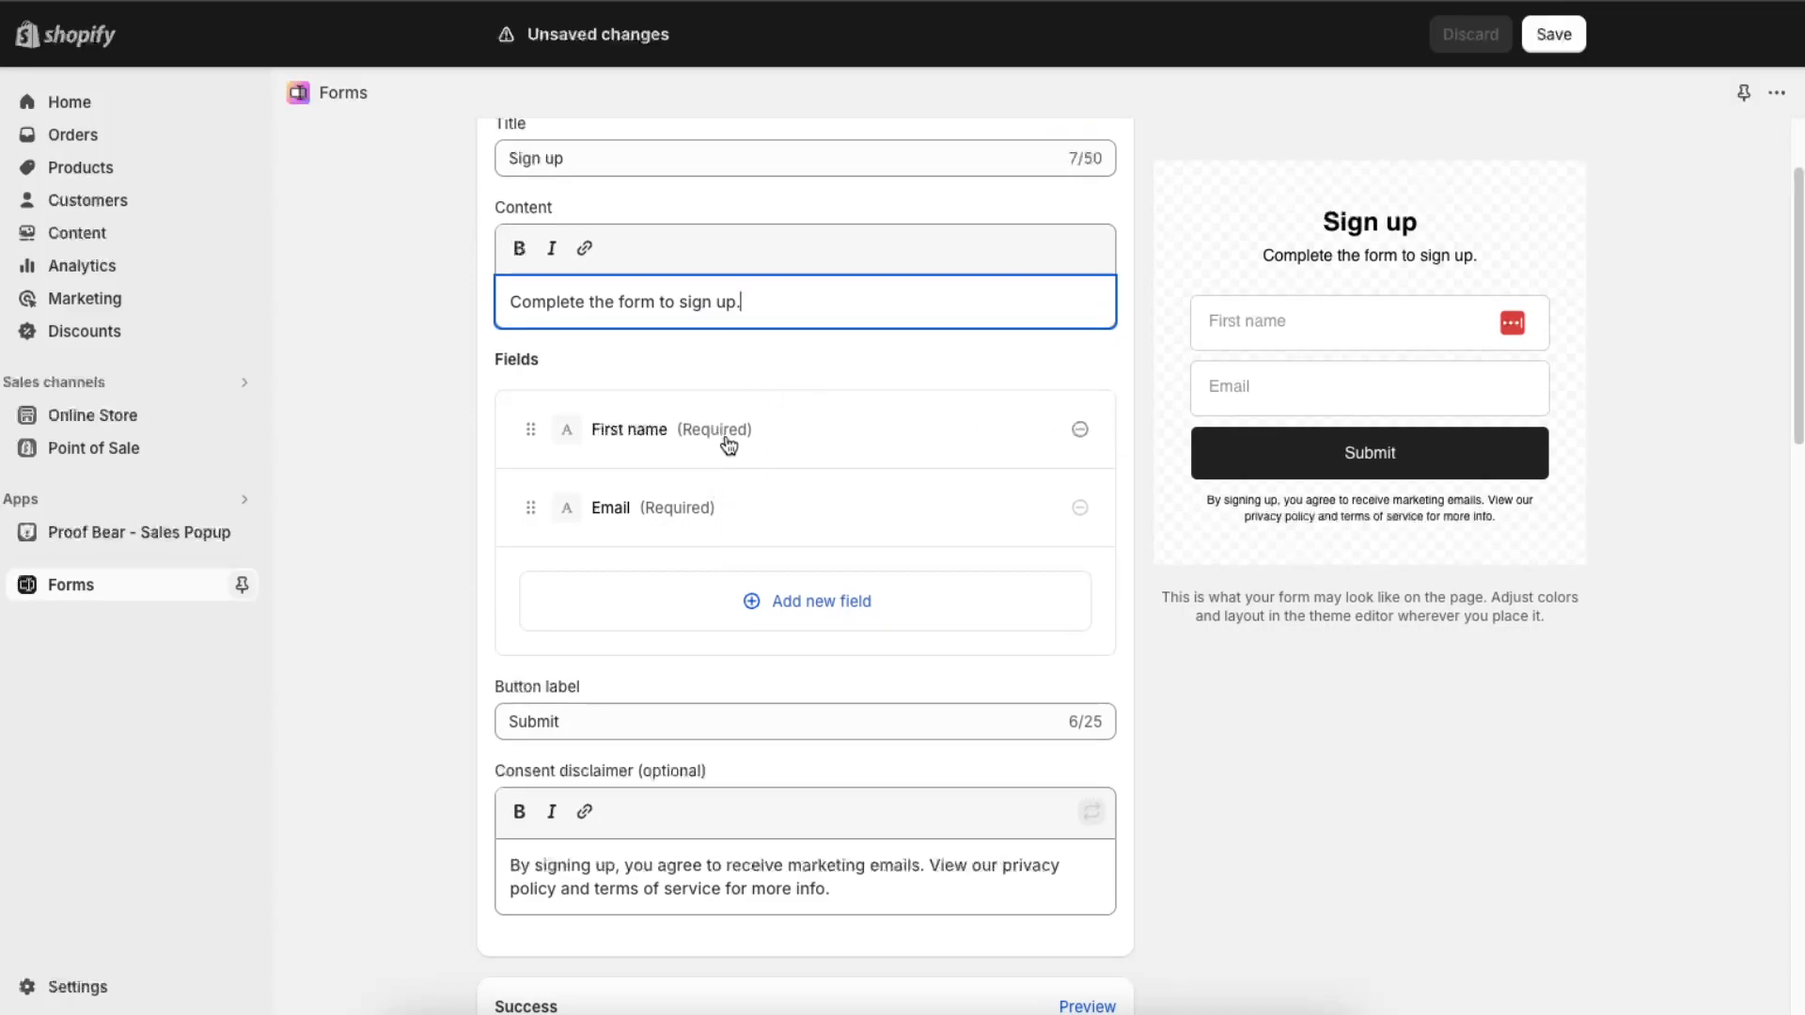
pyautogui.click(861, 595)
pyautogui.scroll(-1, 658, 677)
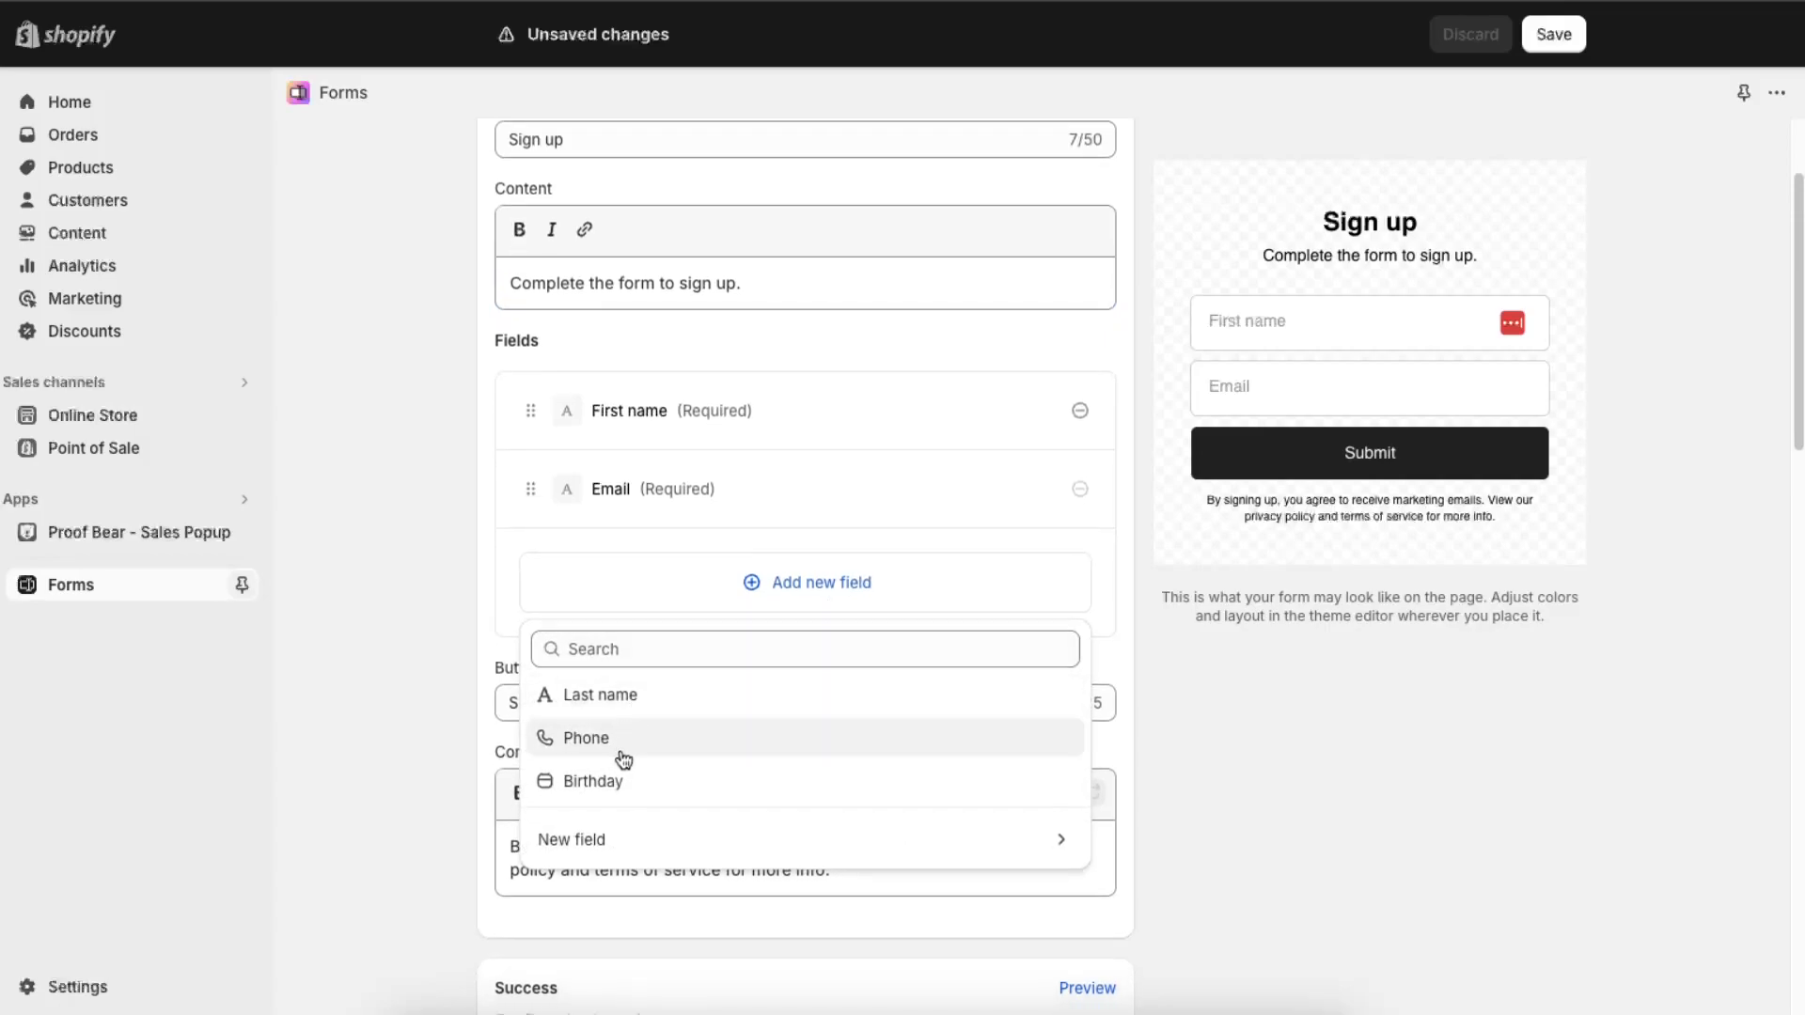
pyautogui.click(639, 847)
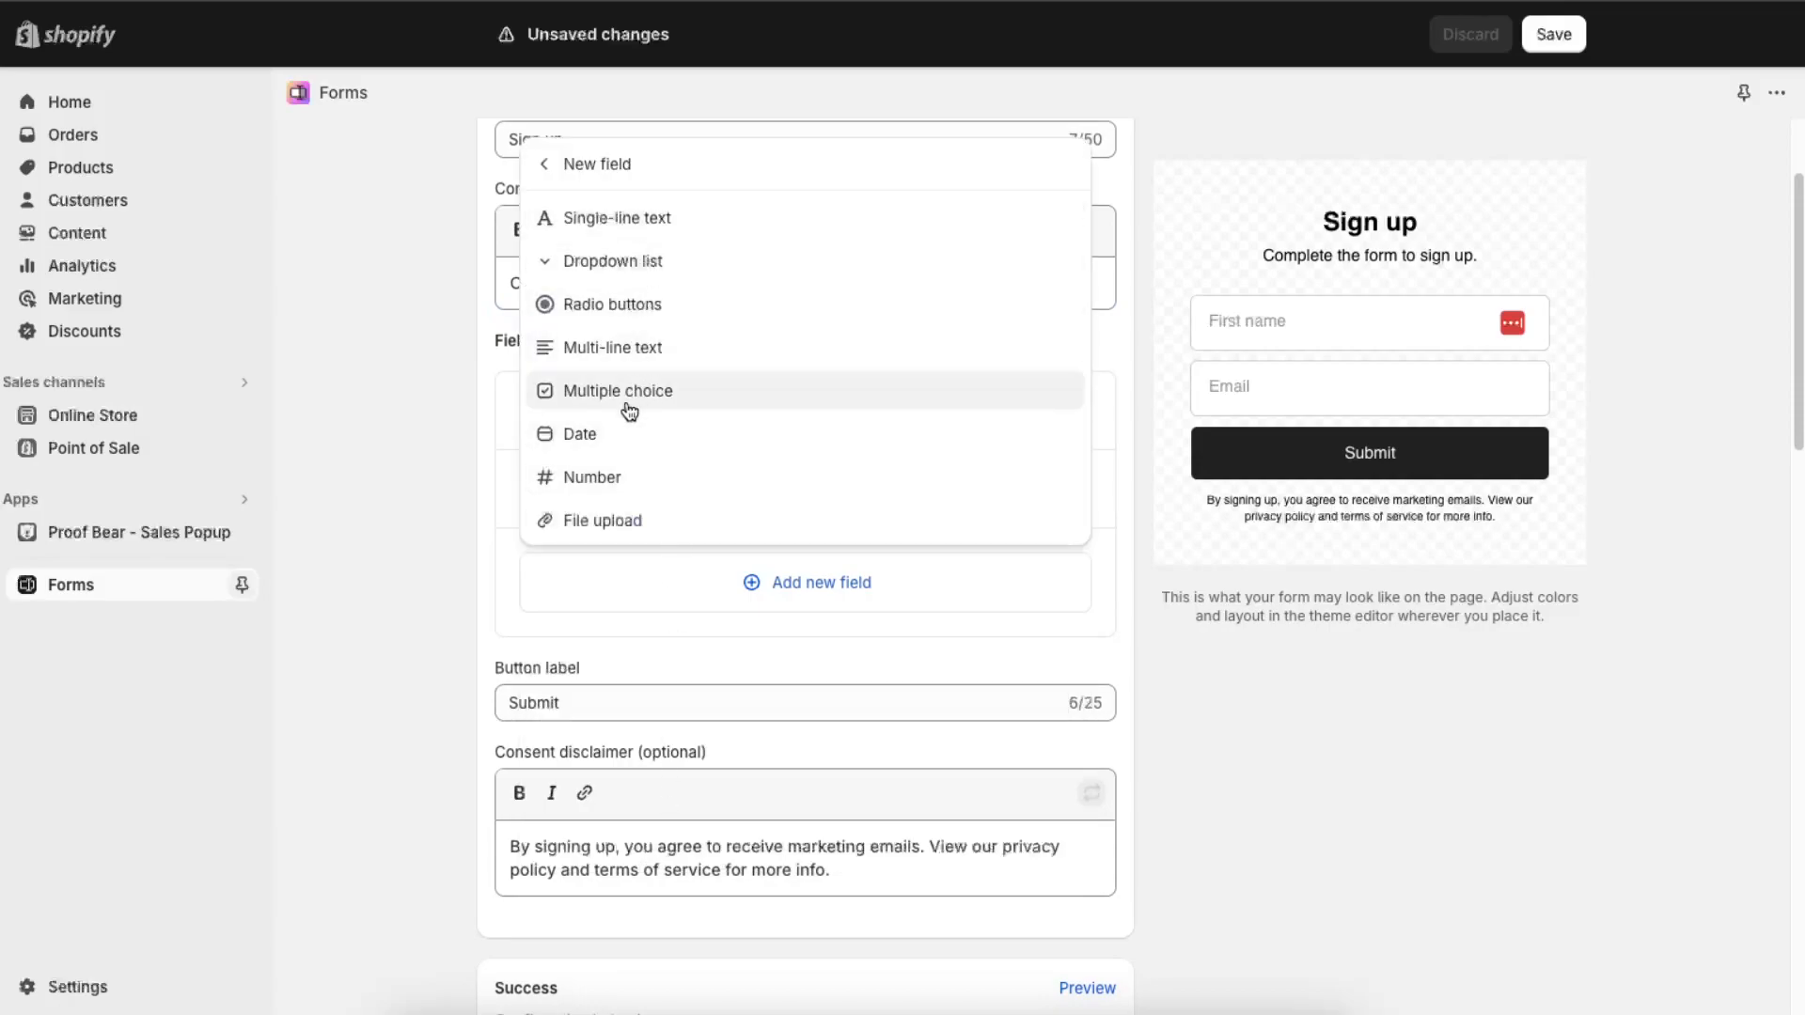
pyautogui.click(1261, 737)
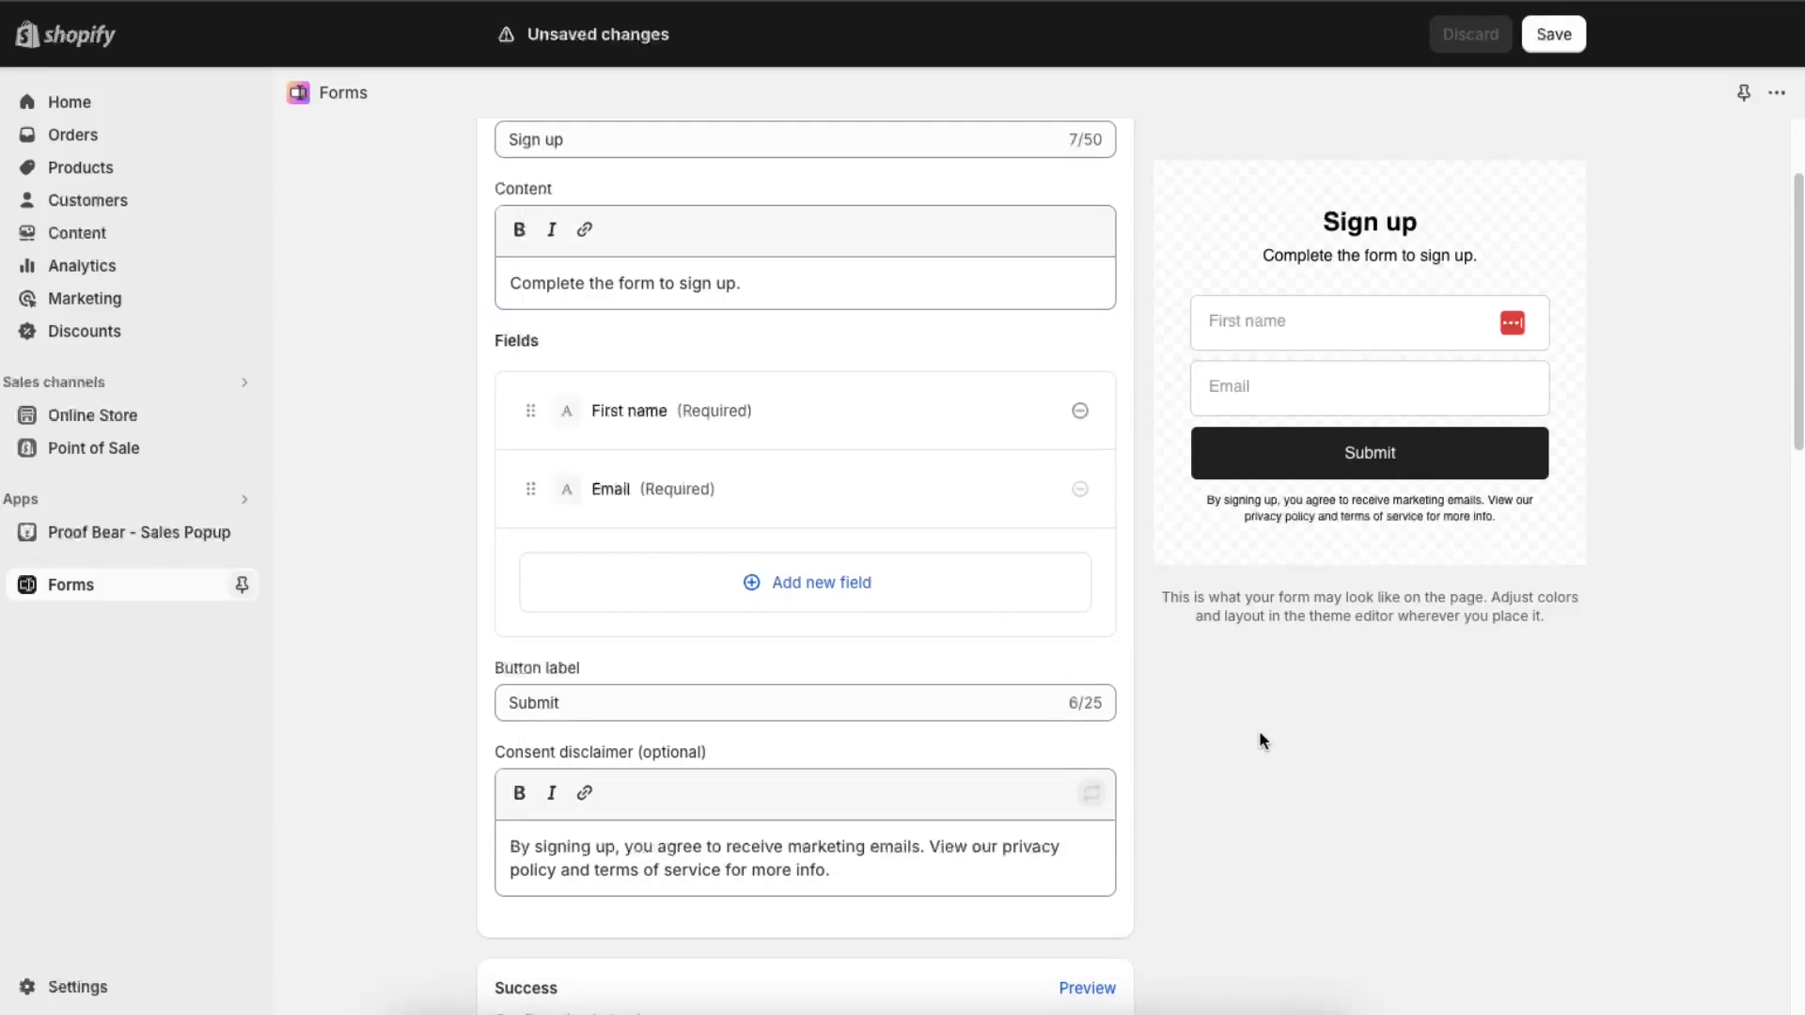
# Step: Examine the form's button label and consent disclaimer text alongside their appearance in the form preview
pyautogui.scroll(-2, 1081, 684)
pyautogui.click(769, 506)
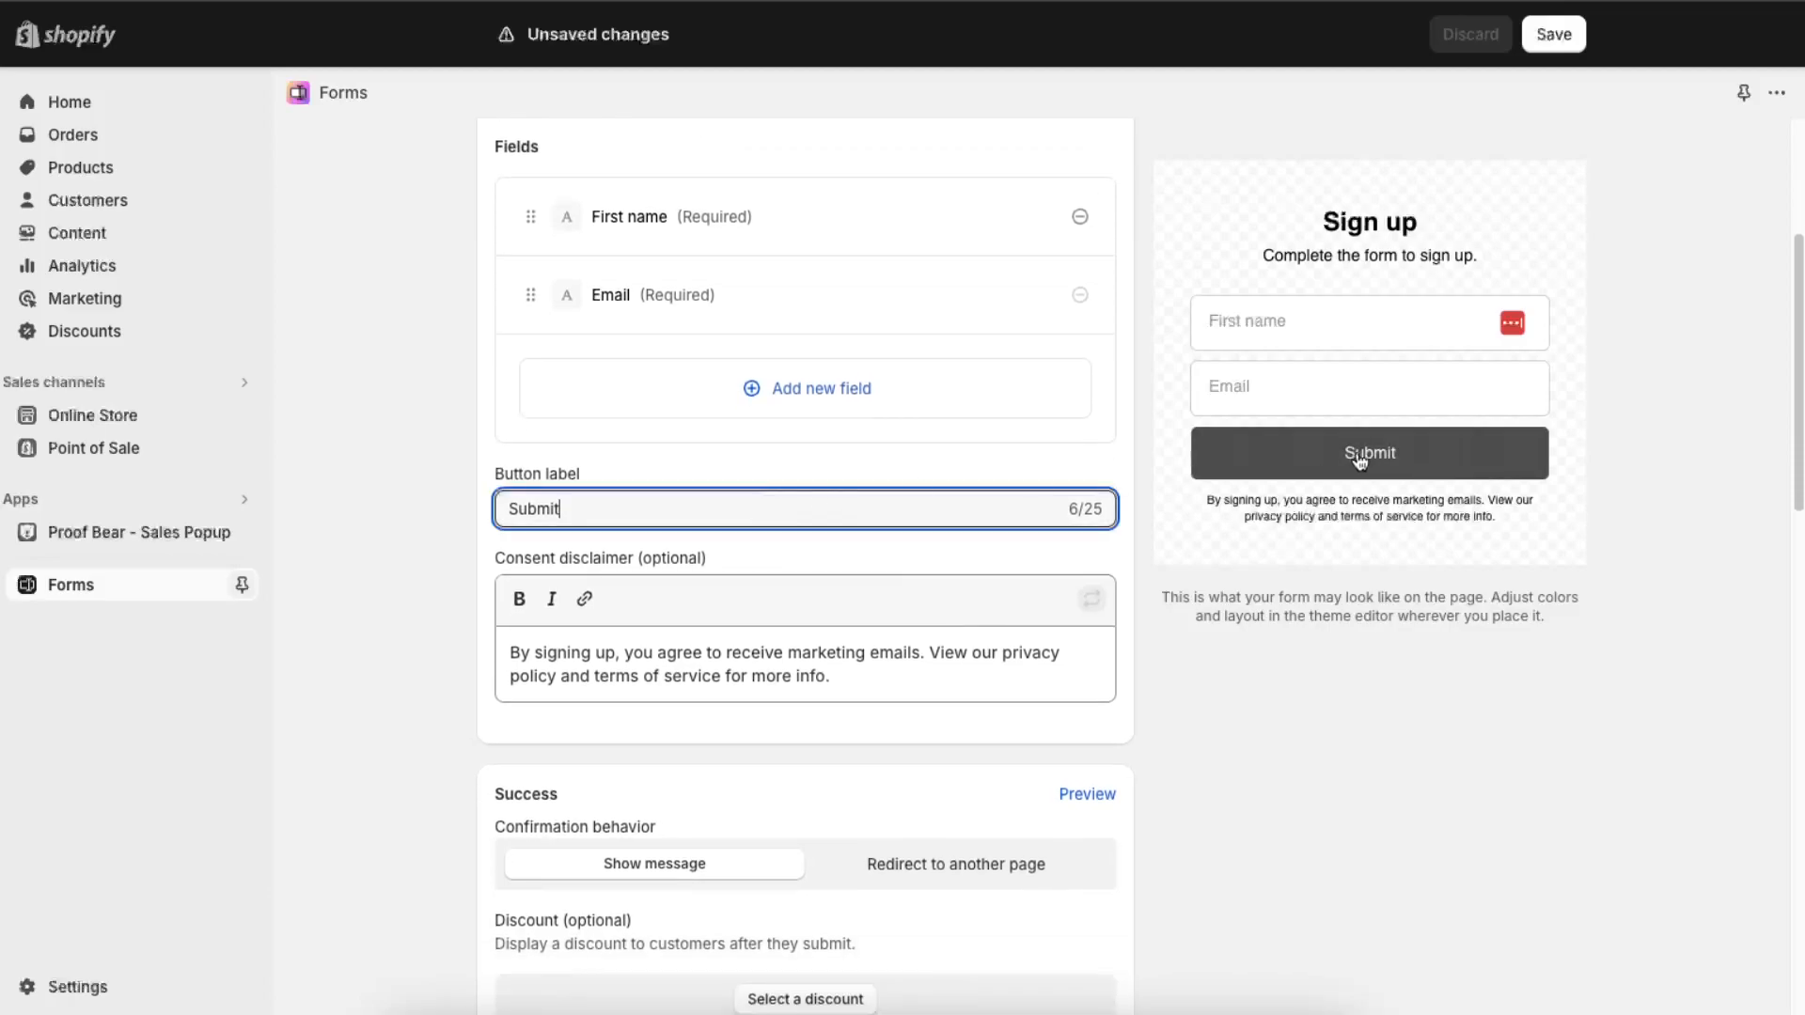
pyautogui.doubleClick(523, 651)
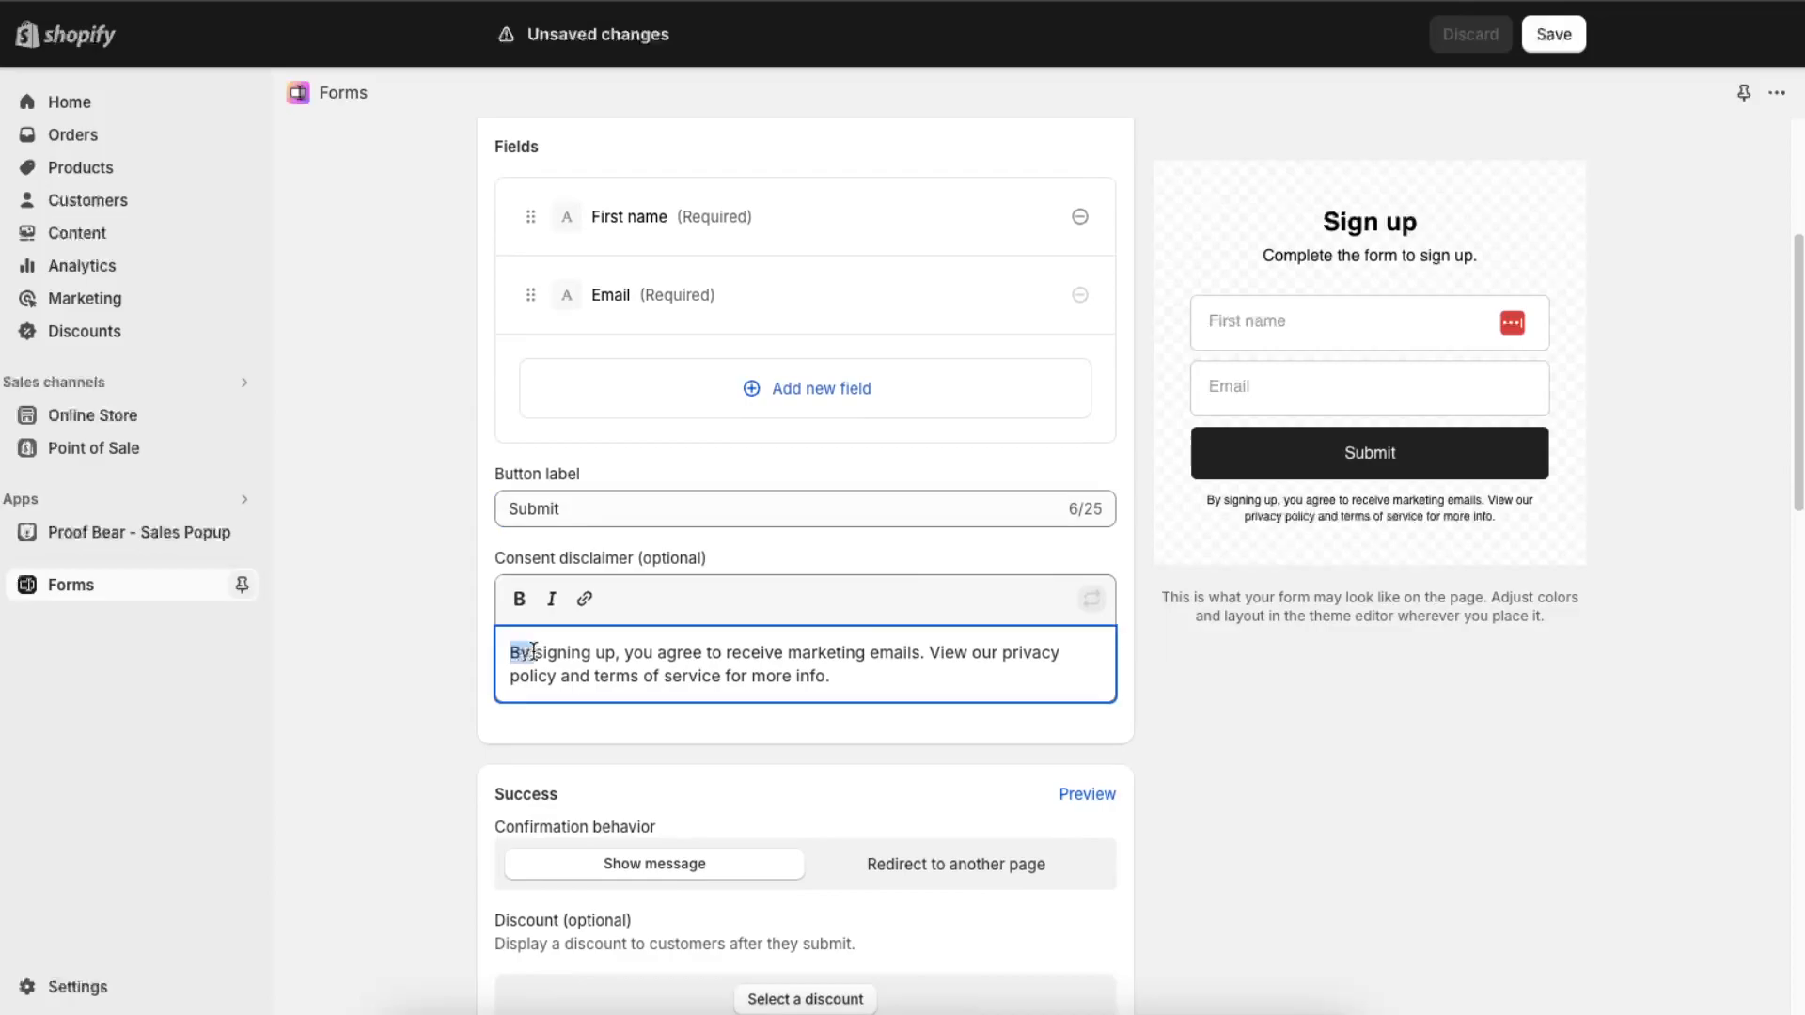
pyautogui.moveTo(526, 650); pyautogui.dragTo(888, 670)
pyautogui.click(917, 686)
pyautogui.moveTo(1440, 512); pyautogui.dragTo(1514, 528)
pyautogui.click(988, 655)
pyautogui.scroll(-4, 987, 657)
pyautogui.scroll(-3, 987, 656)
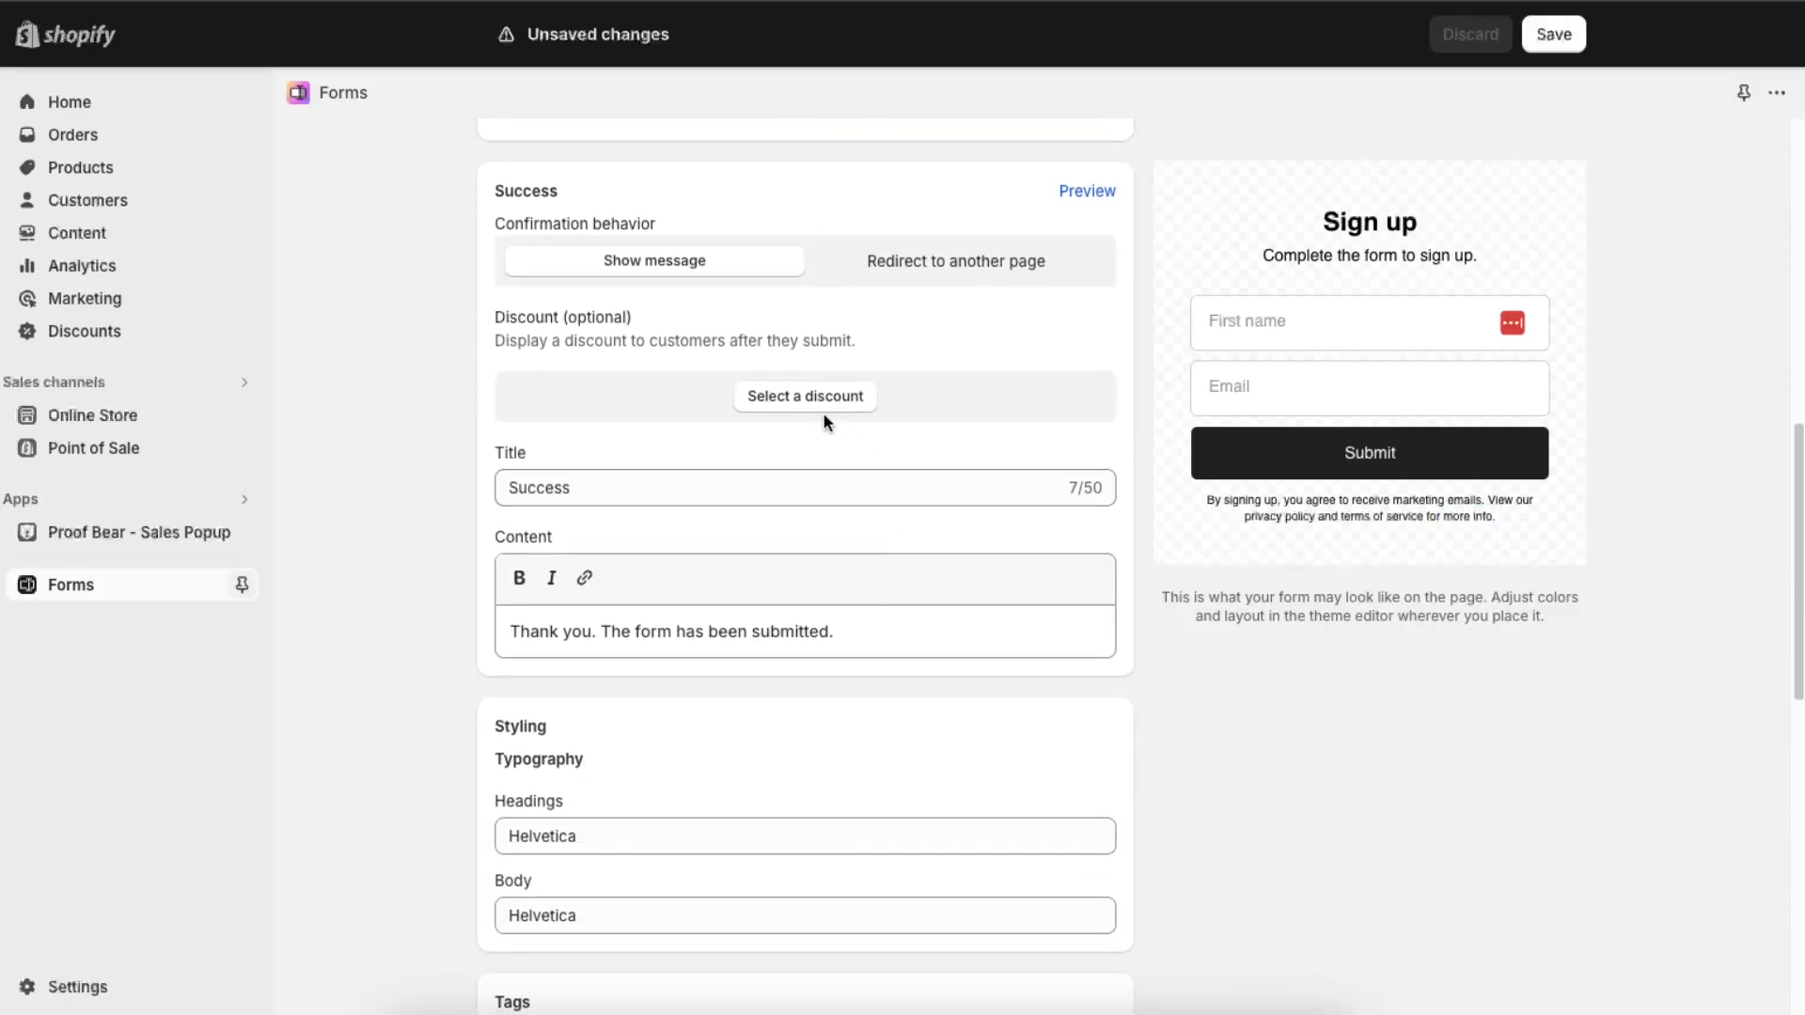
# Step: Compare the redirect and message confirmation behaviors, ending on Show message, and review the success title and content
pyautogui.click(943, 273)
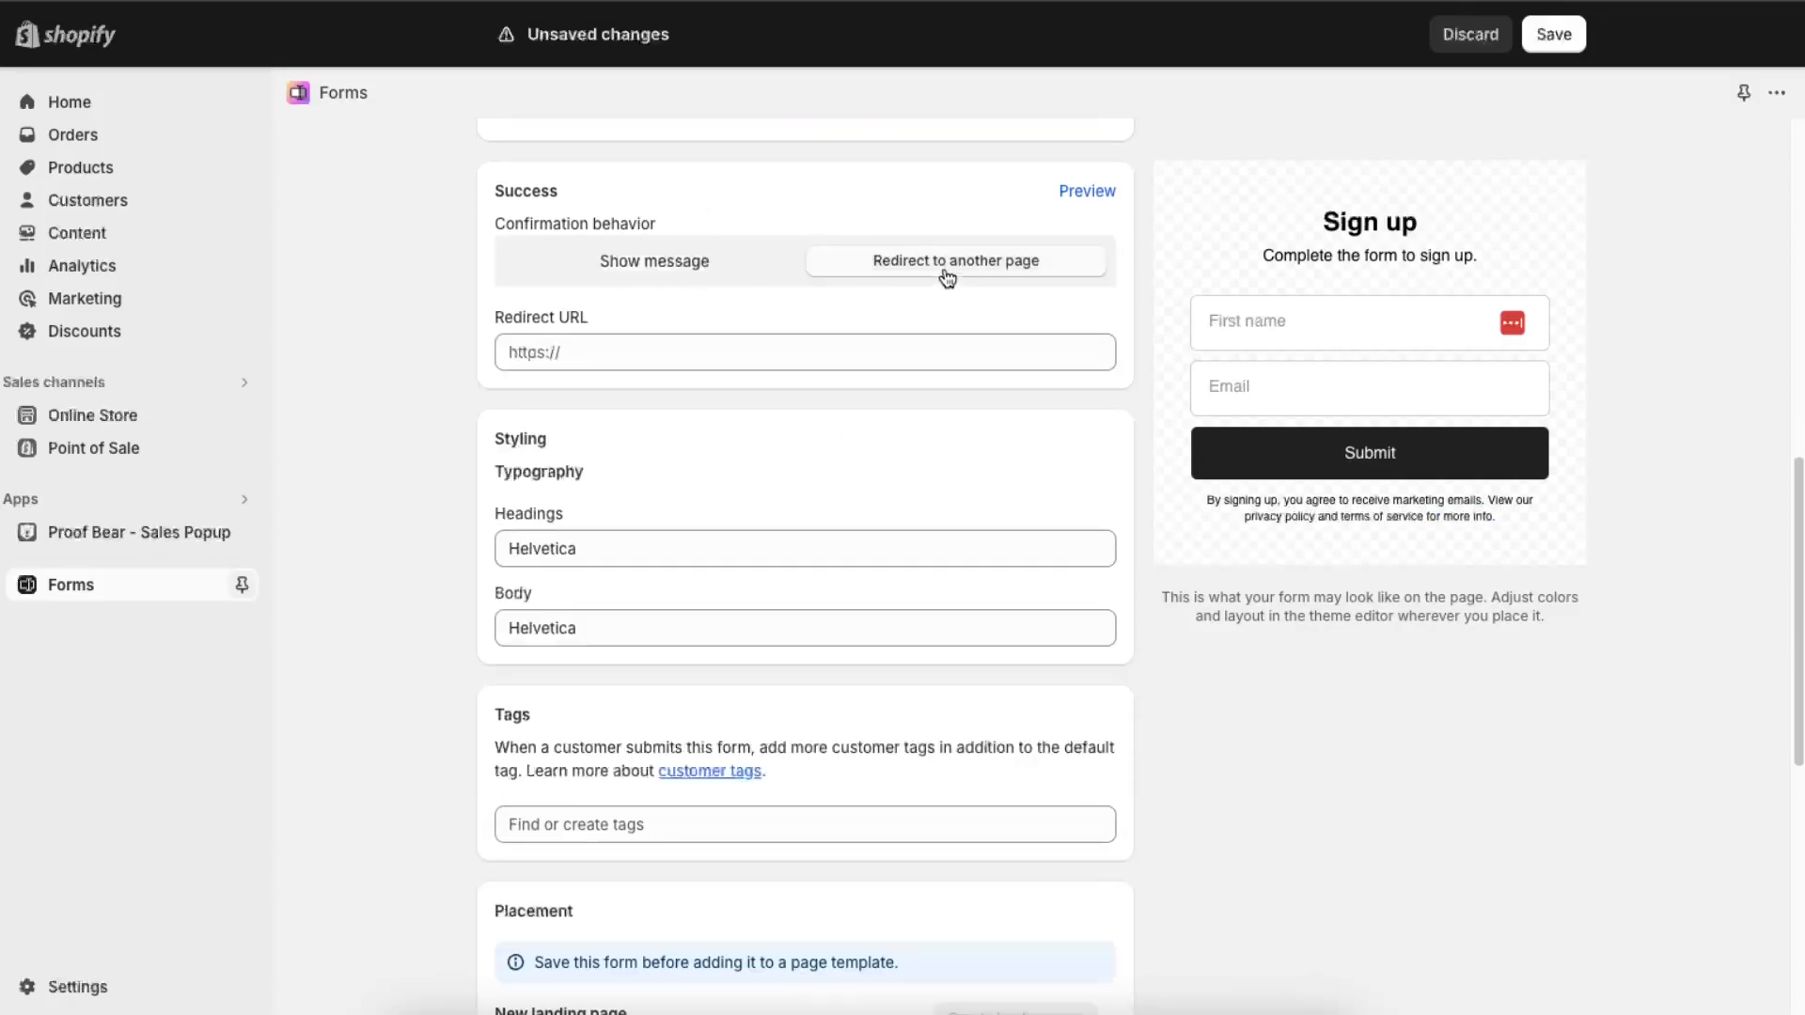
pyautogui.click(675, 273)
pyautogui.click(883, 275)
pyautogui.click(636, 271)
pyautogui.scroll(-1, 750, 550)
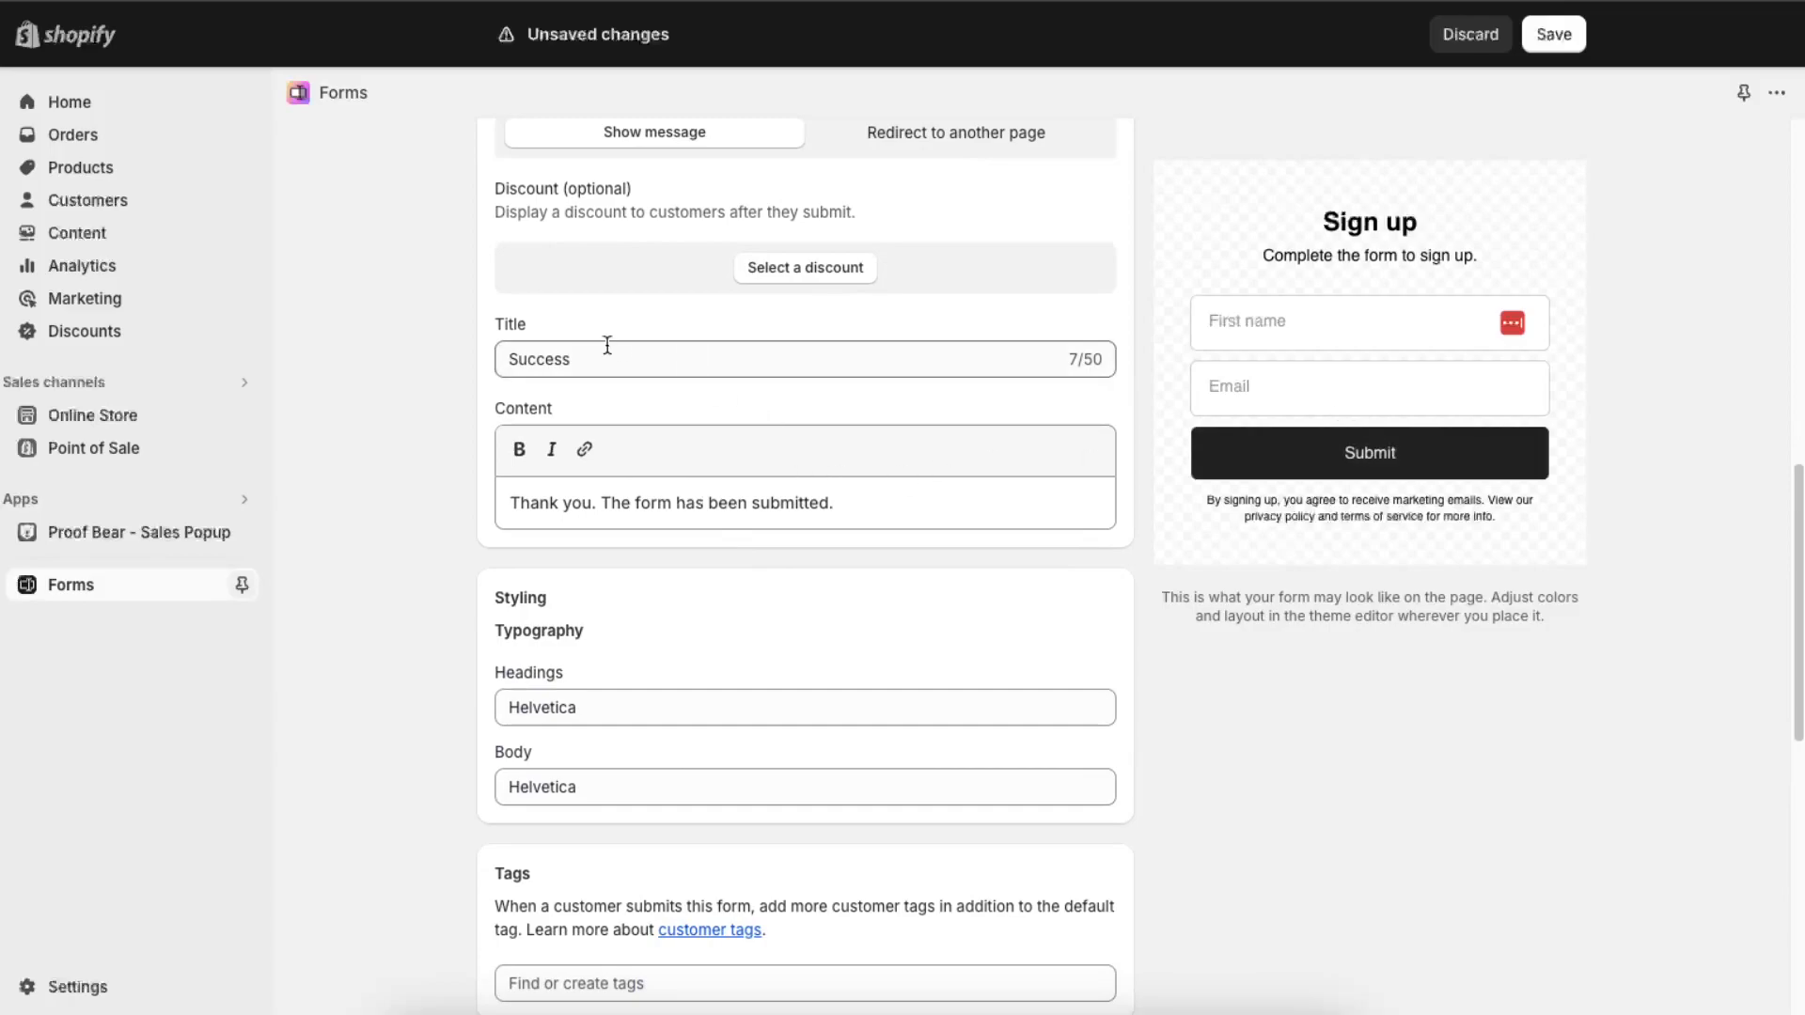
pyautogui.scroll(2, 850, 242)
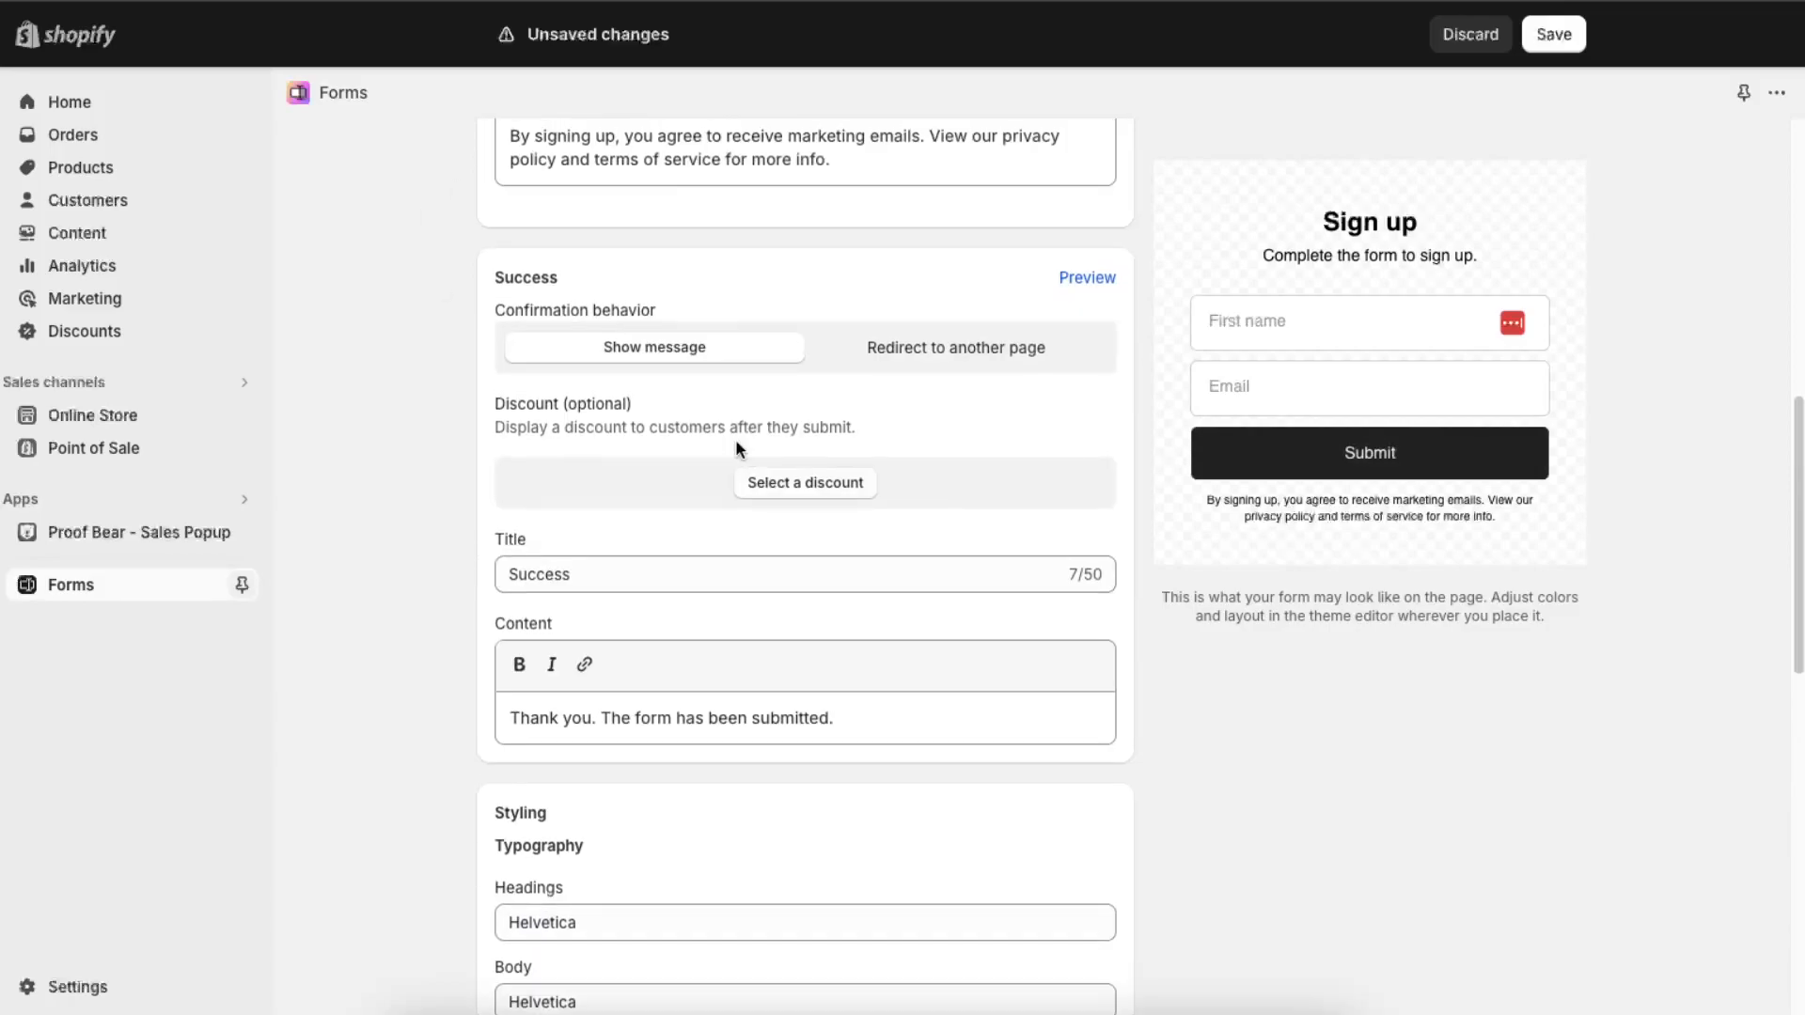
pyautogui.moveTo(581, 575); pyautogui.dragTo(485, 574)
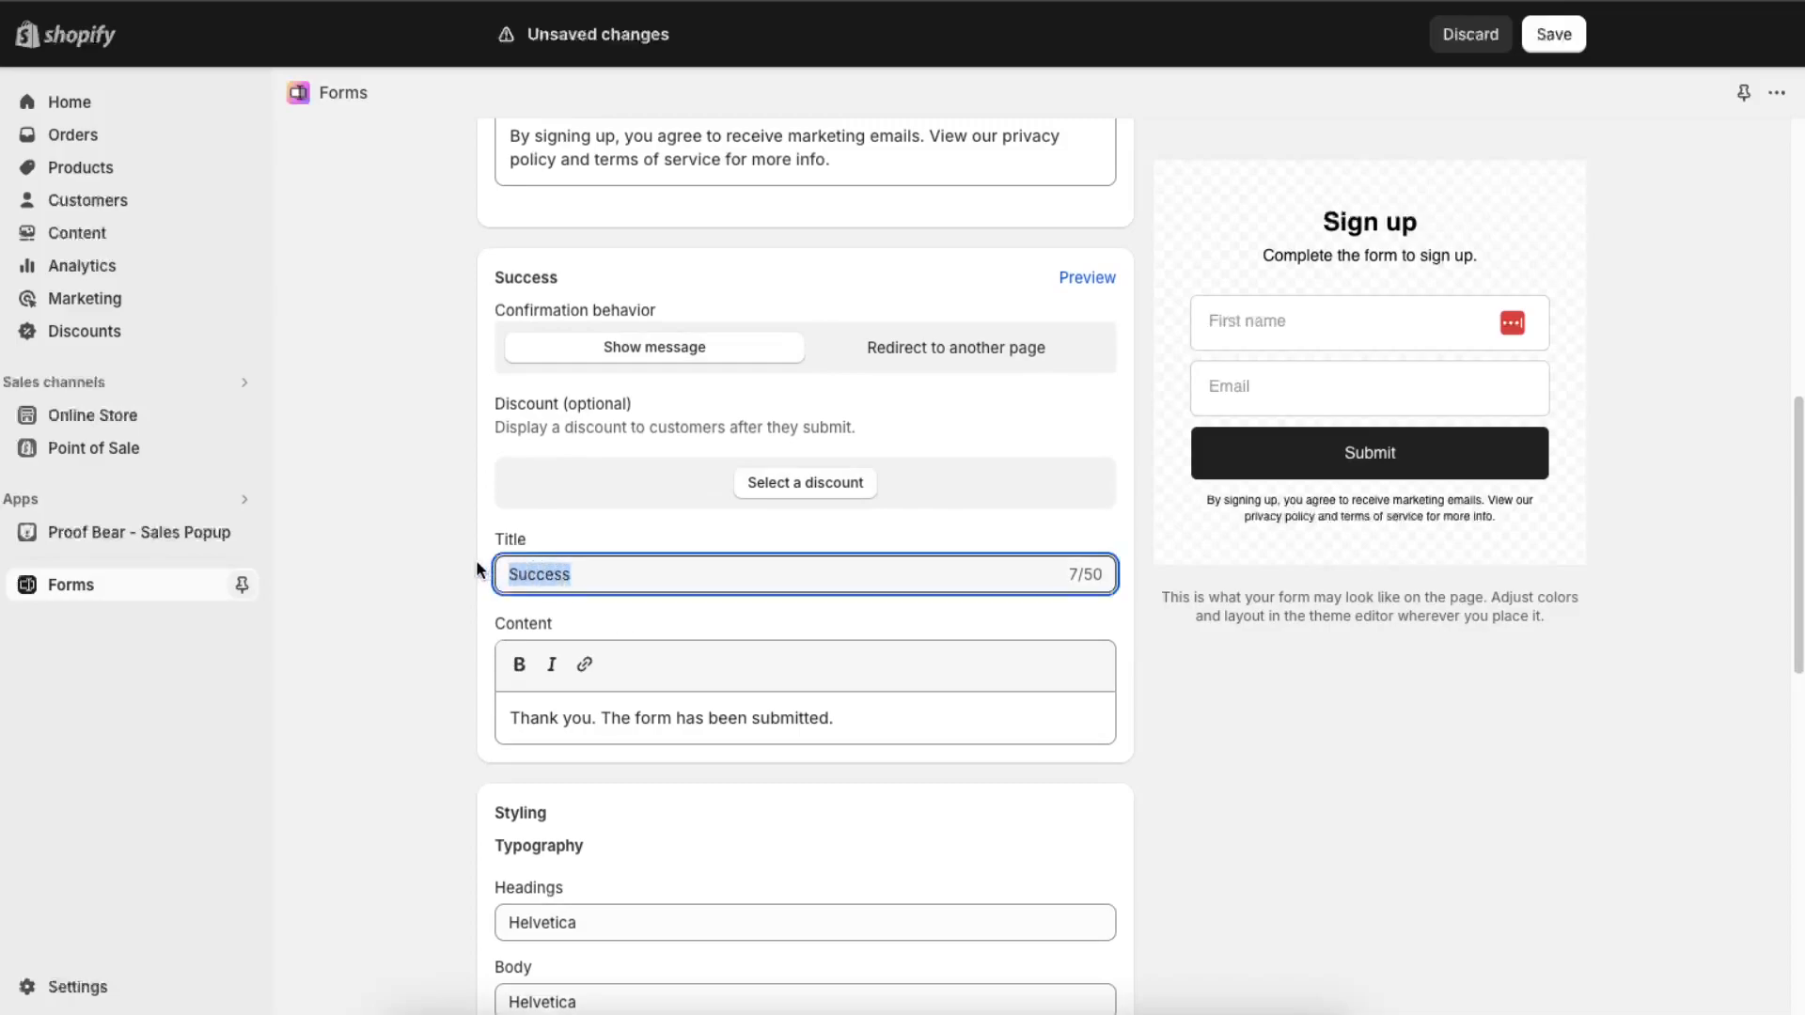
pyautogui.click(867, 718)
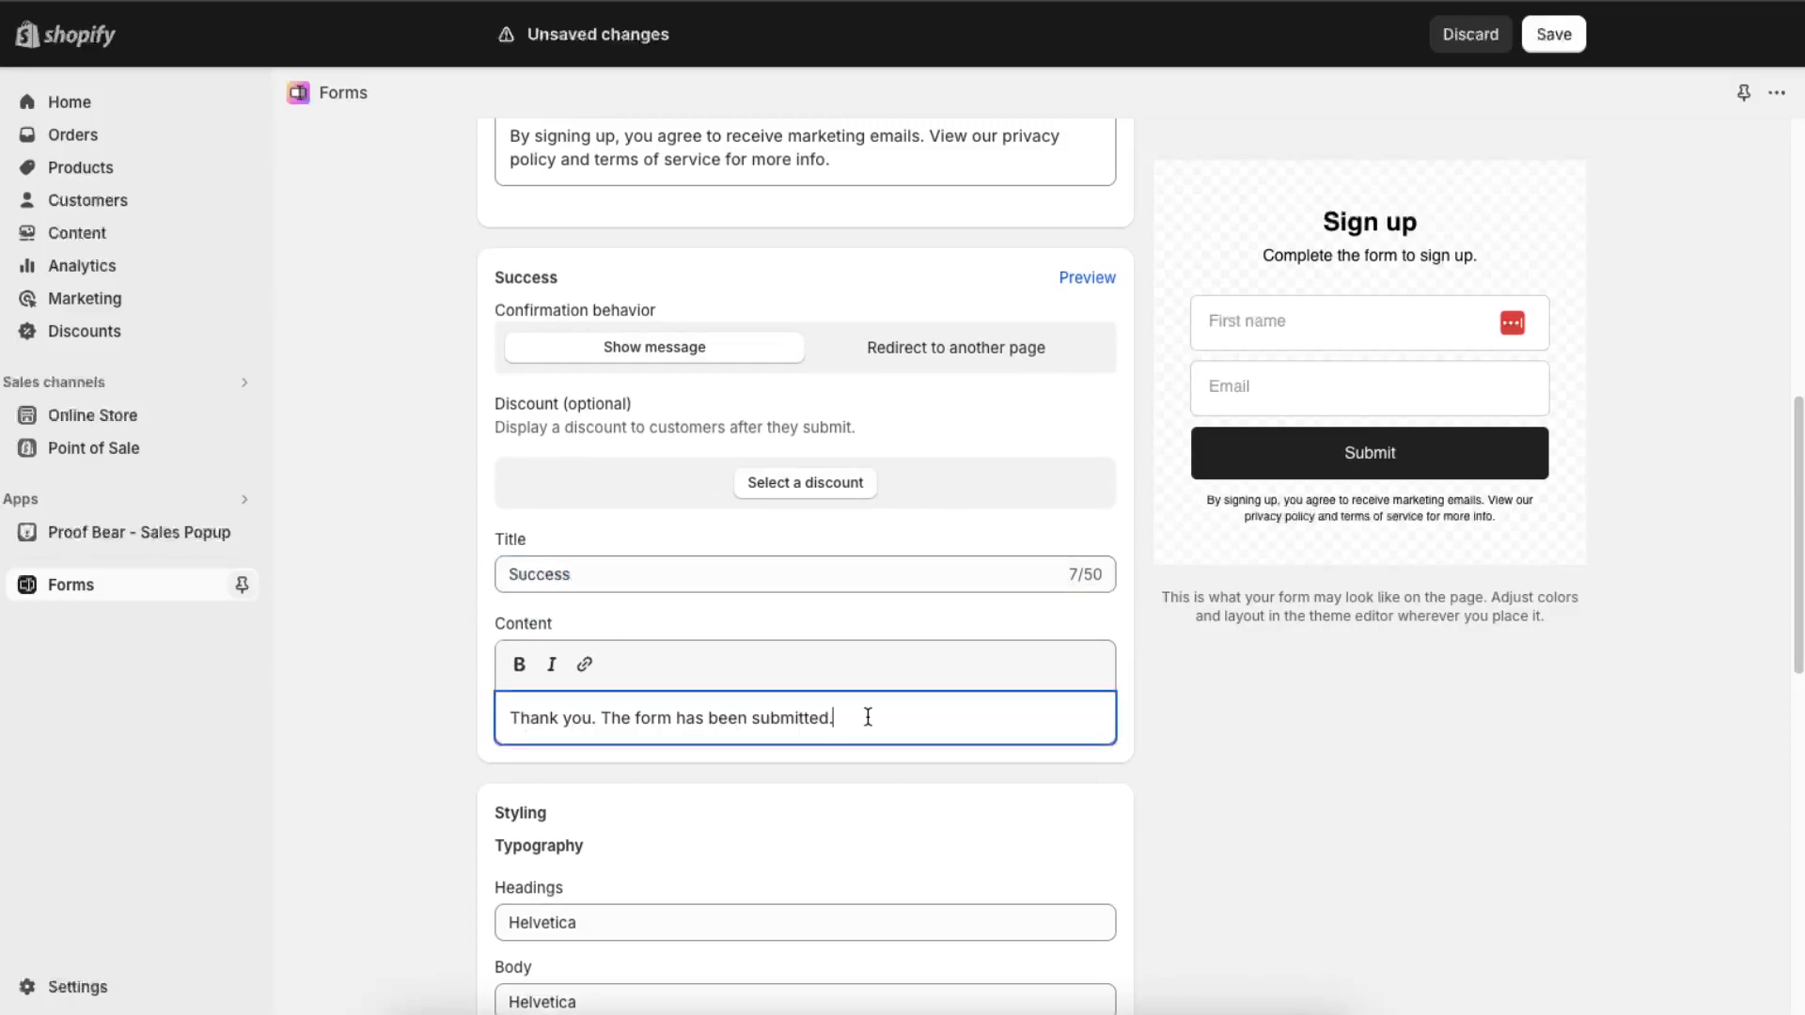
# Step: Set both the Headings and Body fonts of the form to Alegreya Sans
pyautogui.scroll(-5, 866, 717)
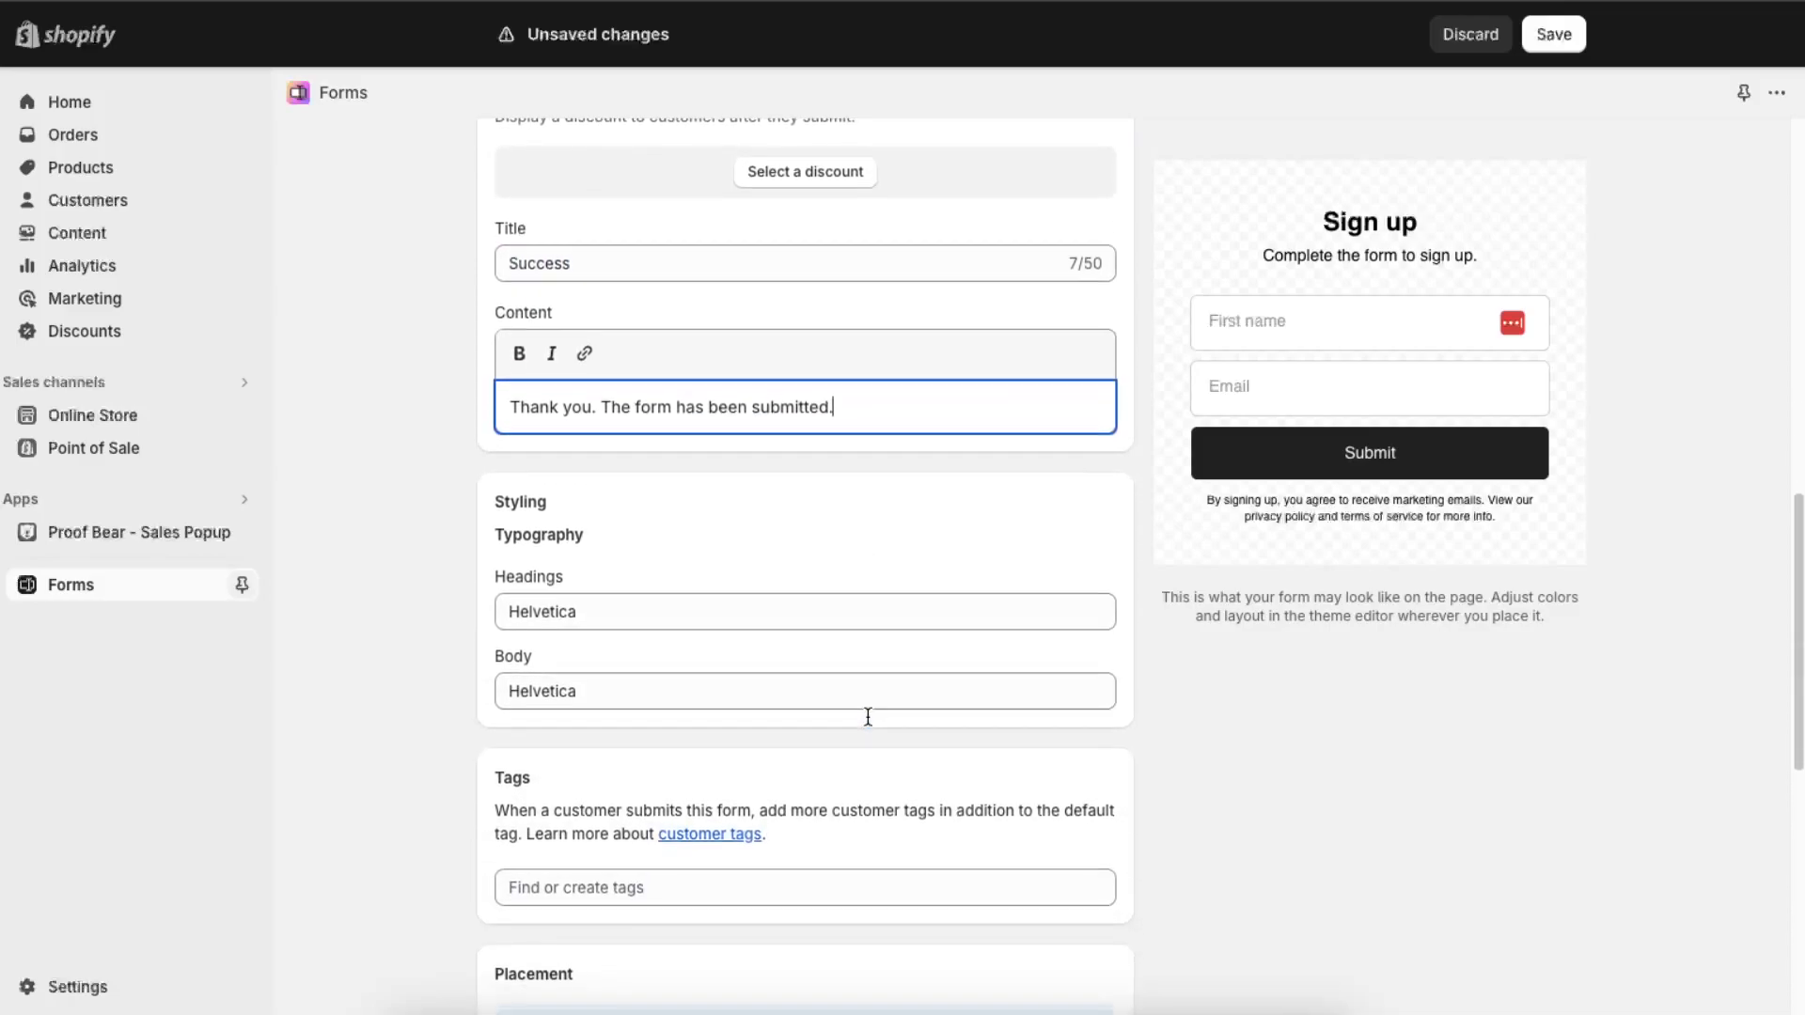
pyautogui.click(550, 442)
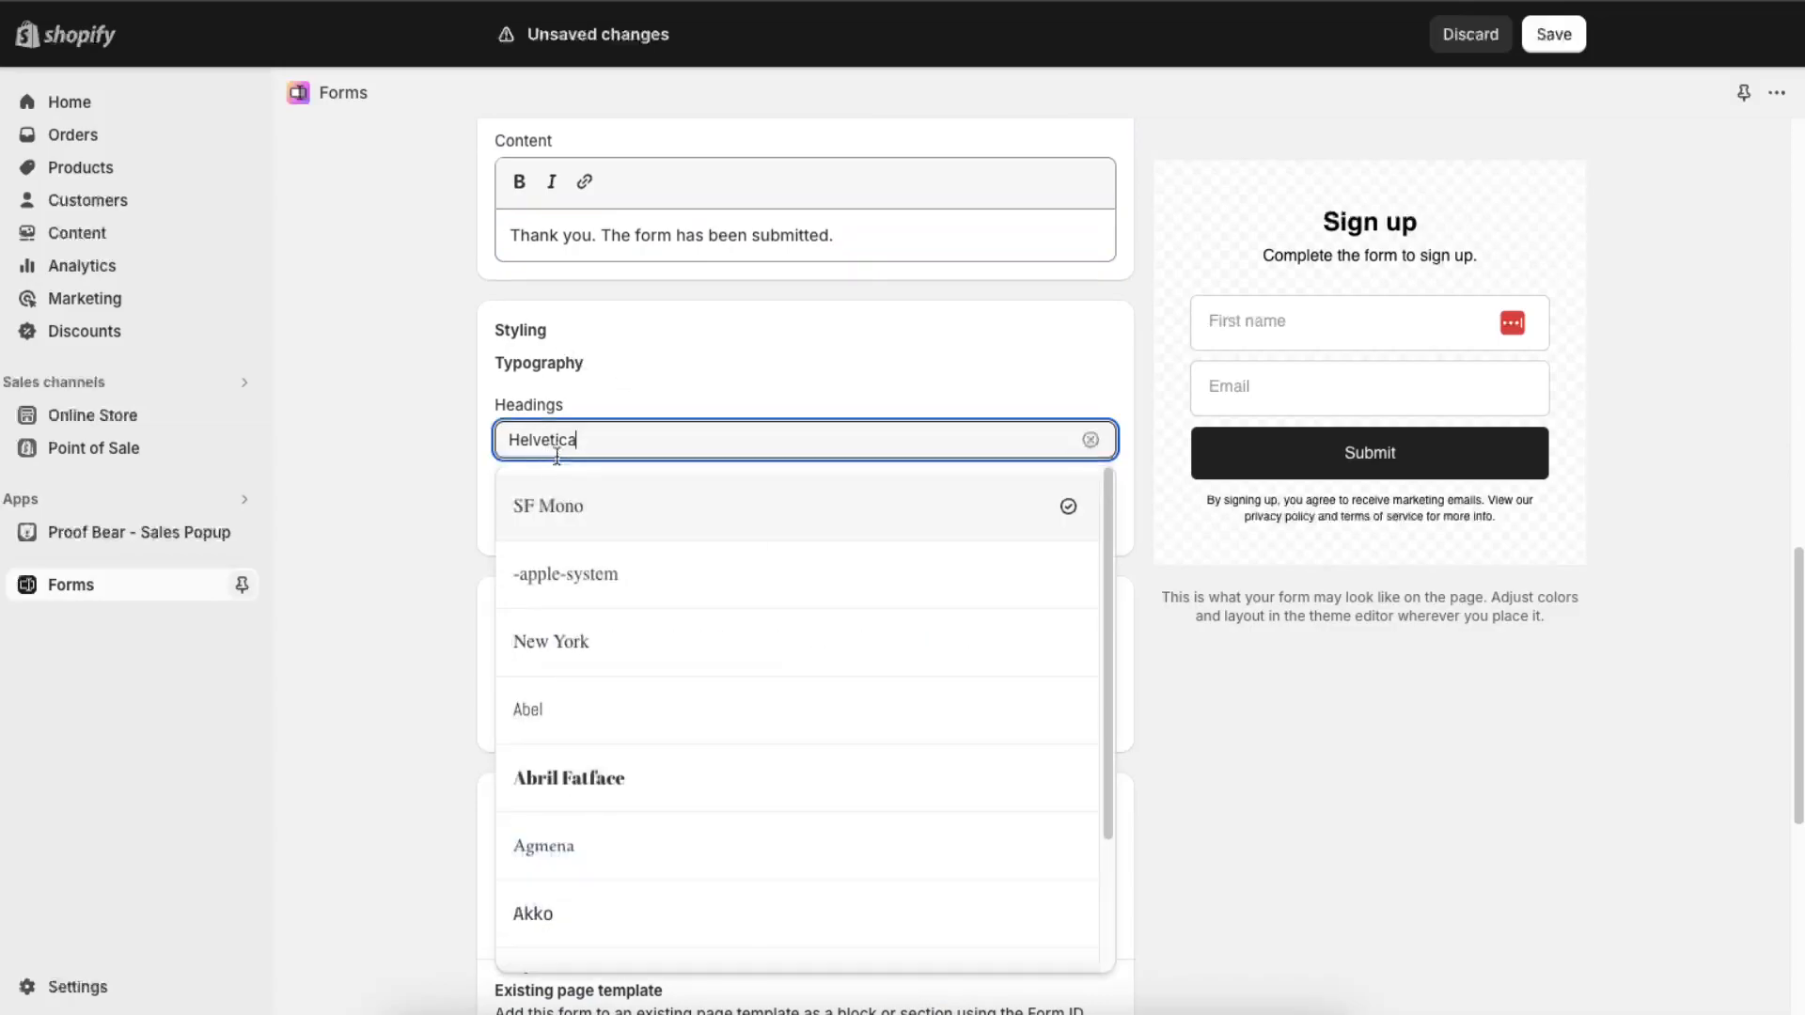
pyautogui.scroll(-2, 703, 658)
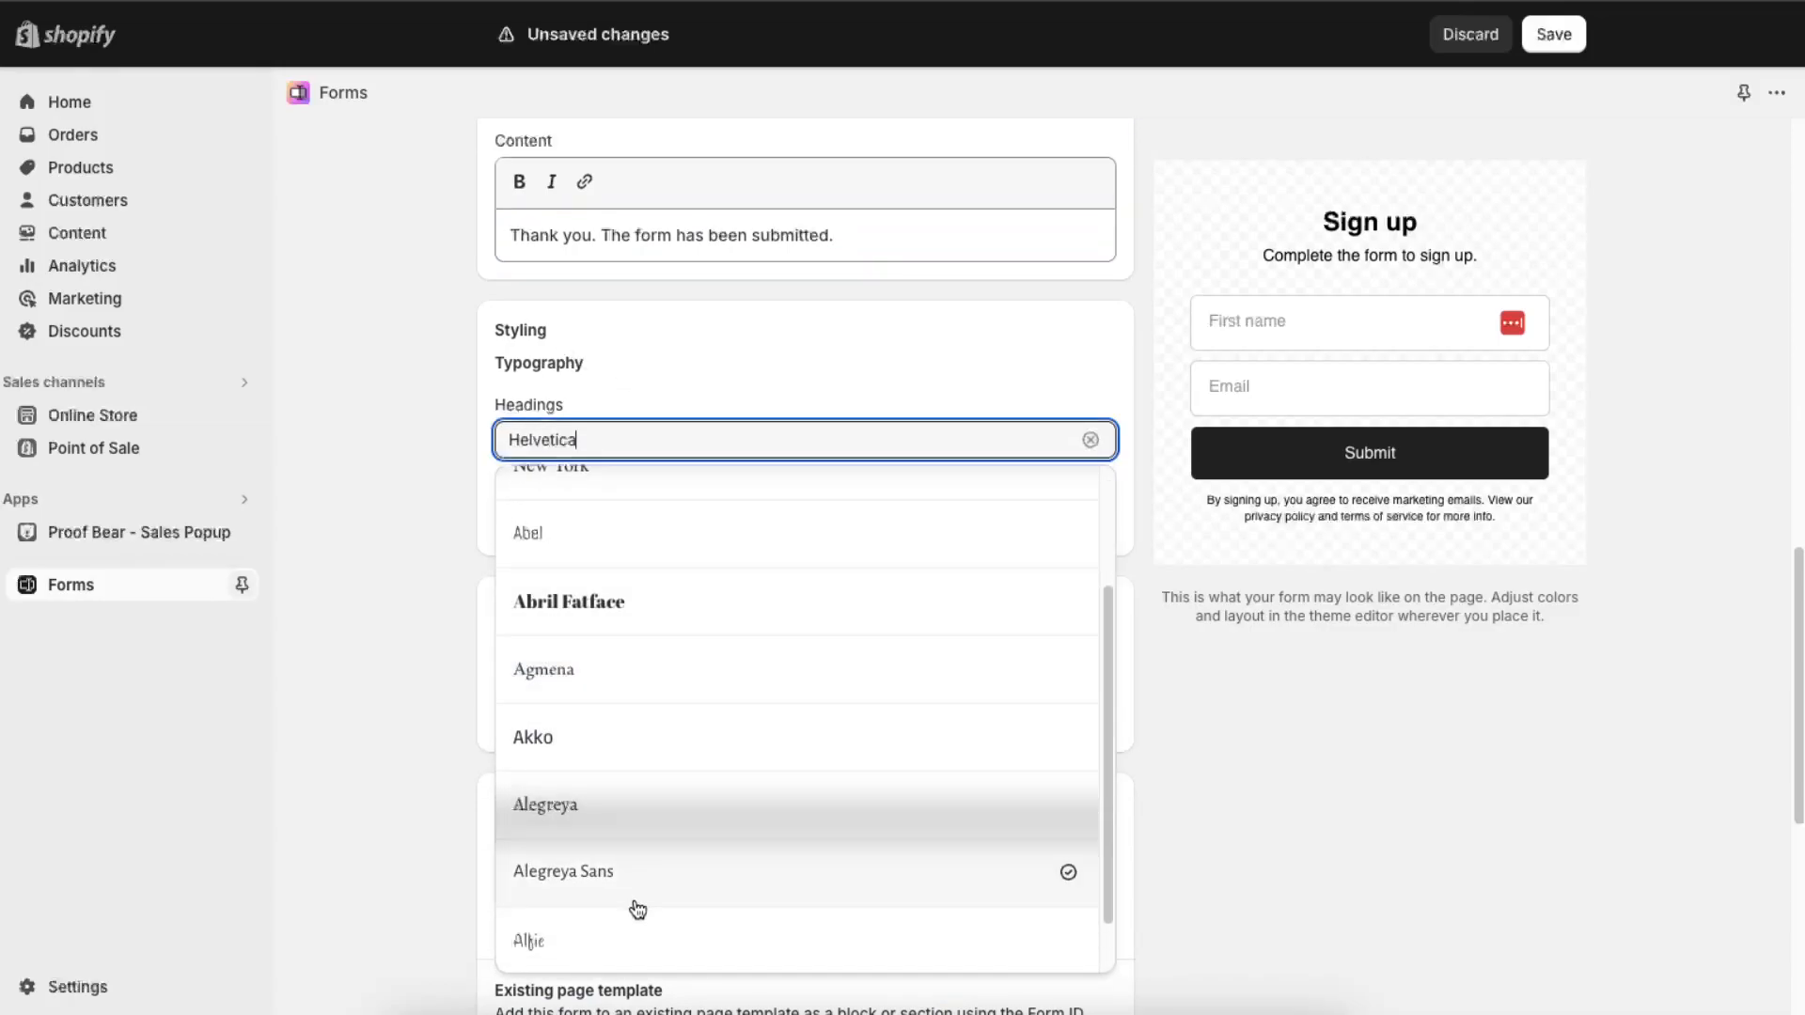
pyautogui.click(630, 869)
pyautogui.click(601, 531)
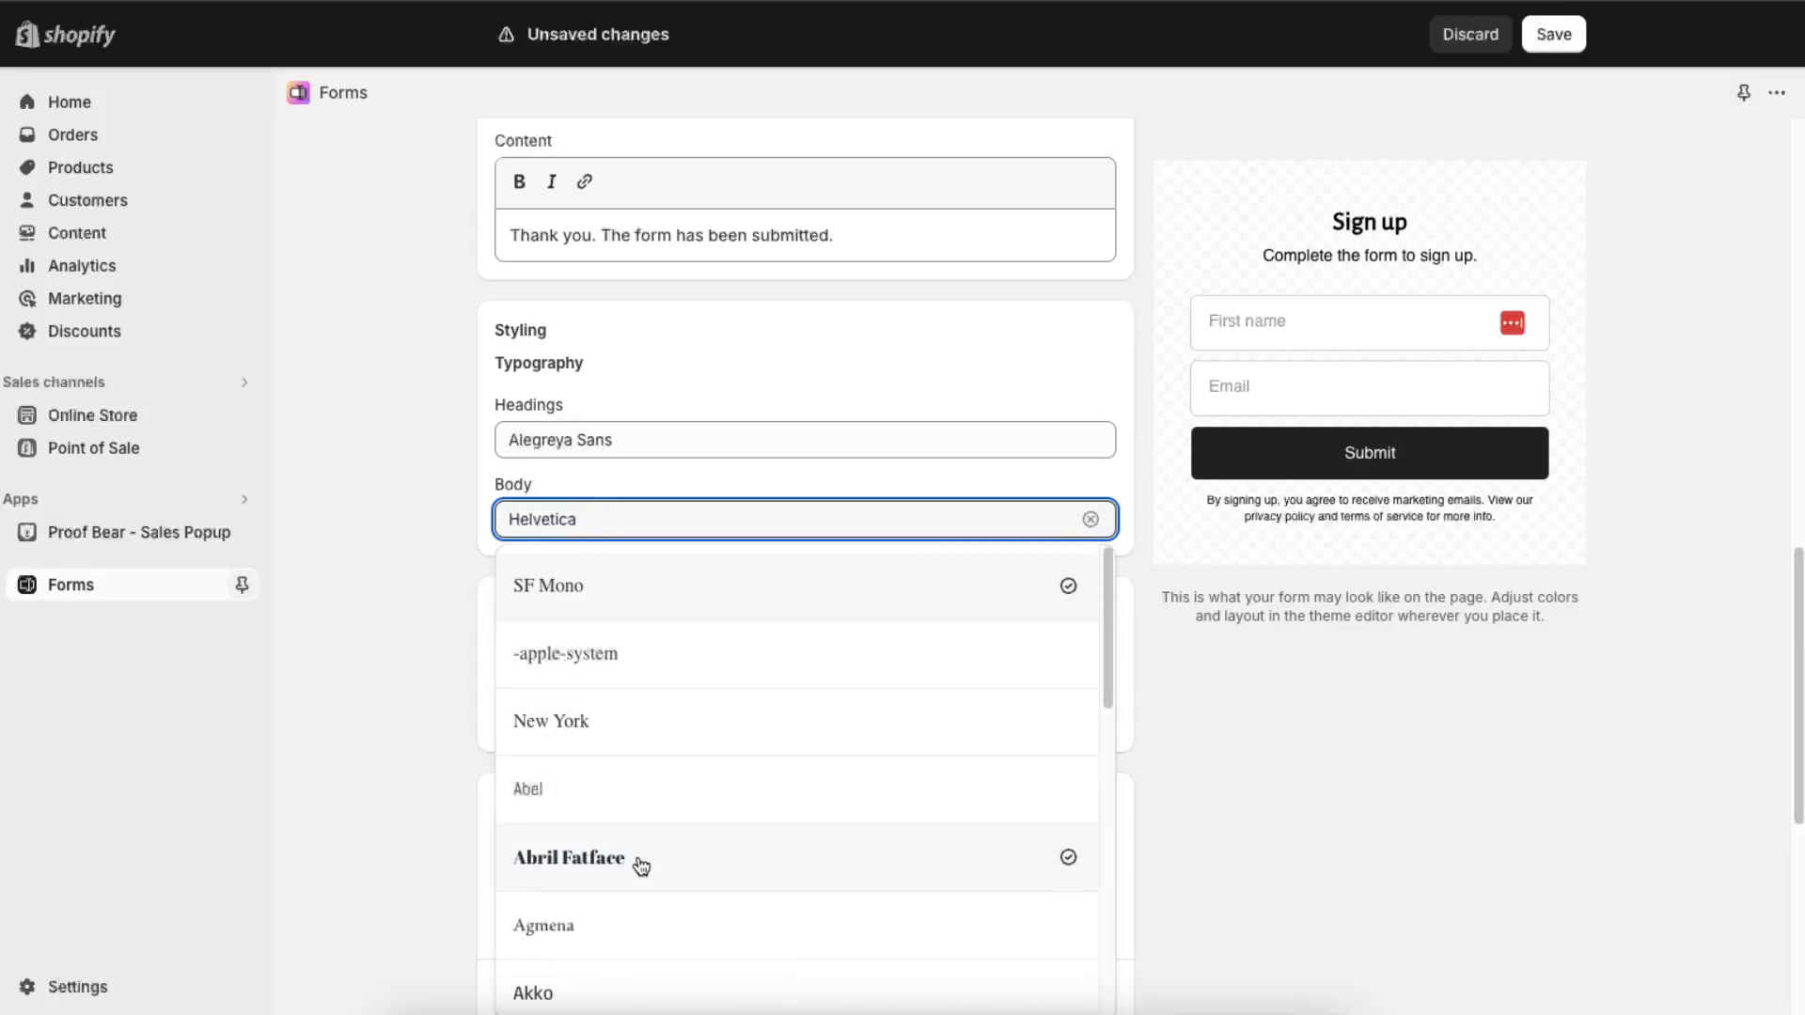
pyautogui.scroll(-3, 640, 860)
pyautogui.click(626, 807)
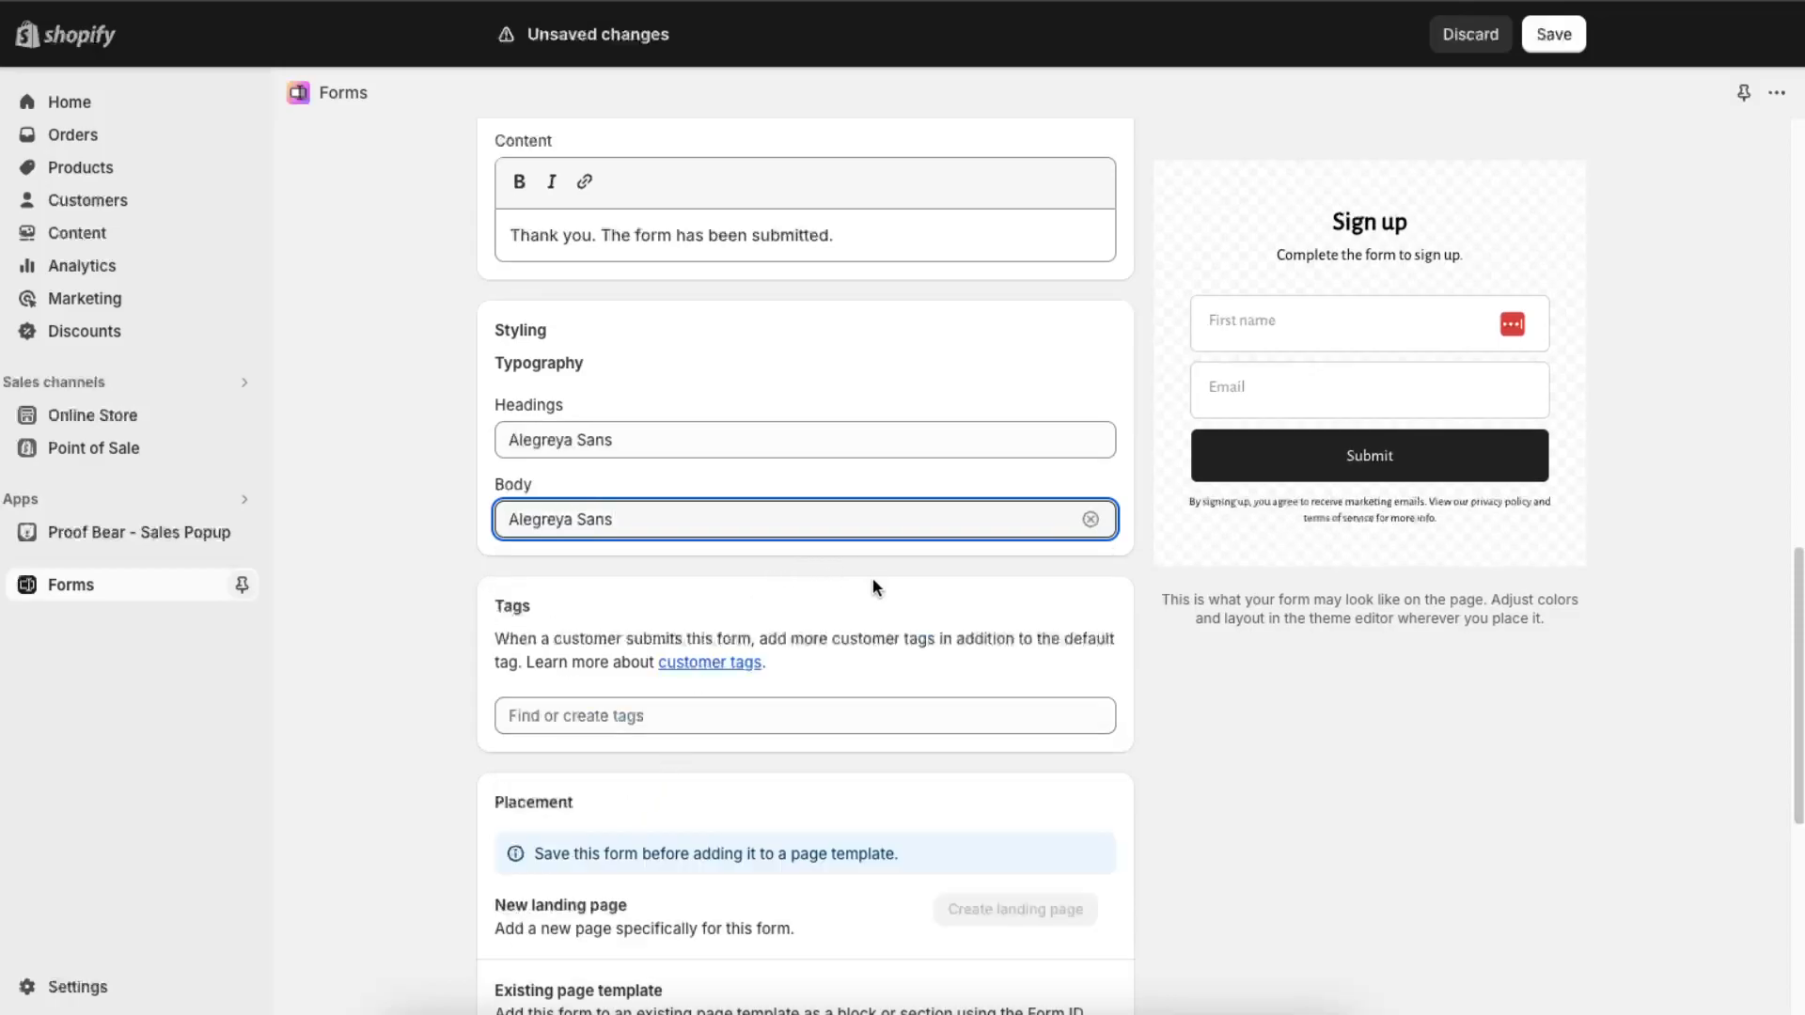
# Step: Review the form's tags, placement and email notification settings, and try to save the form
pyautogui.scroll(-2, 872, 583)
pyautogui.scroll(-1, 873, 587)
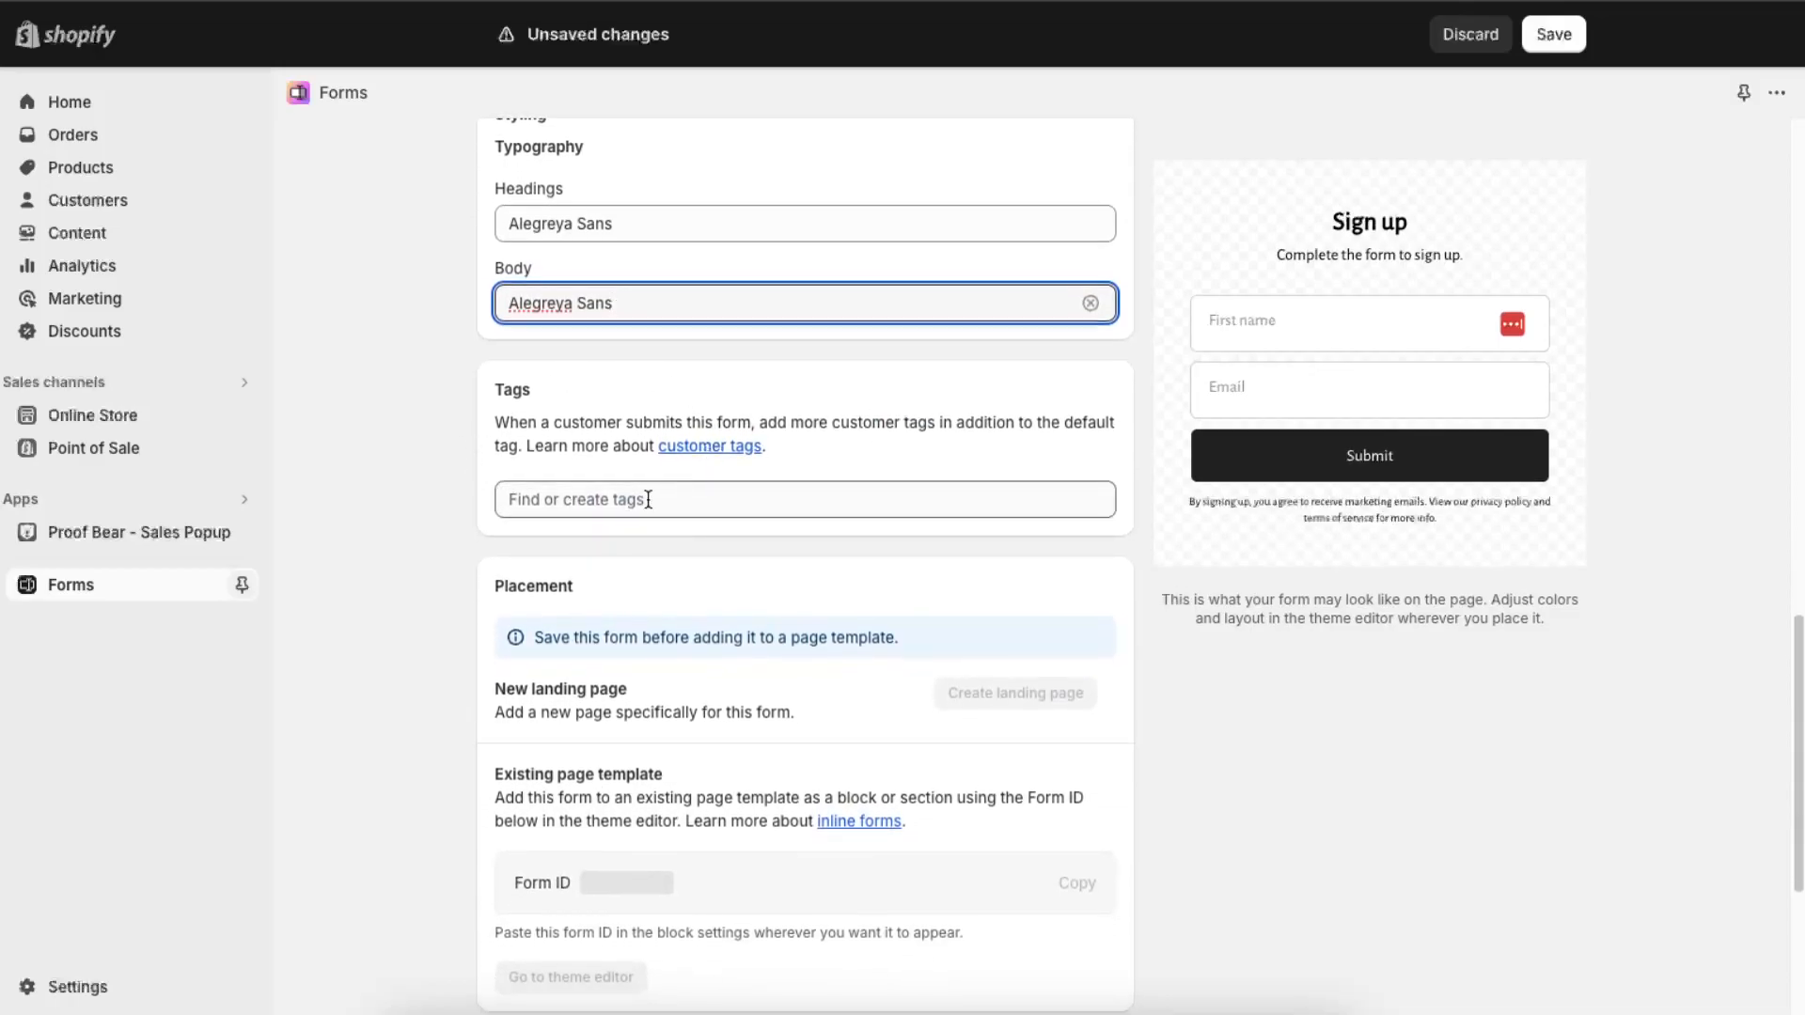
pyautogui.scroll(-4, 746, 509)
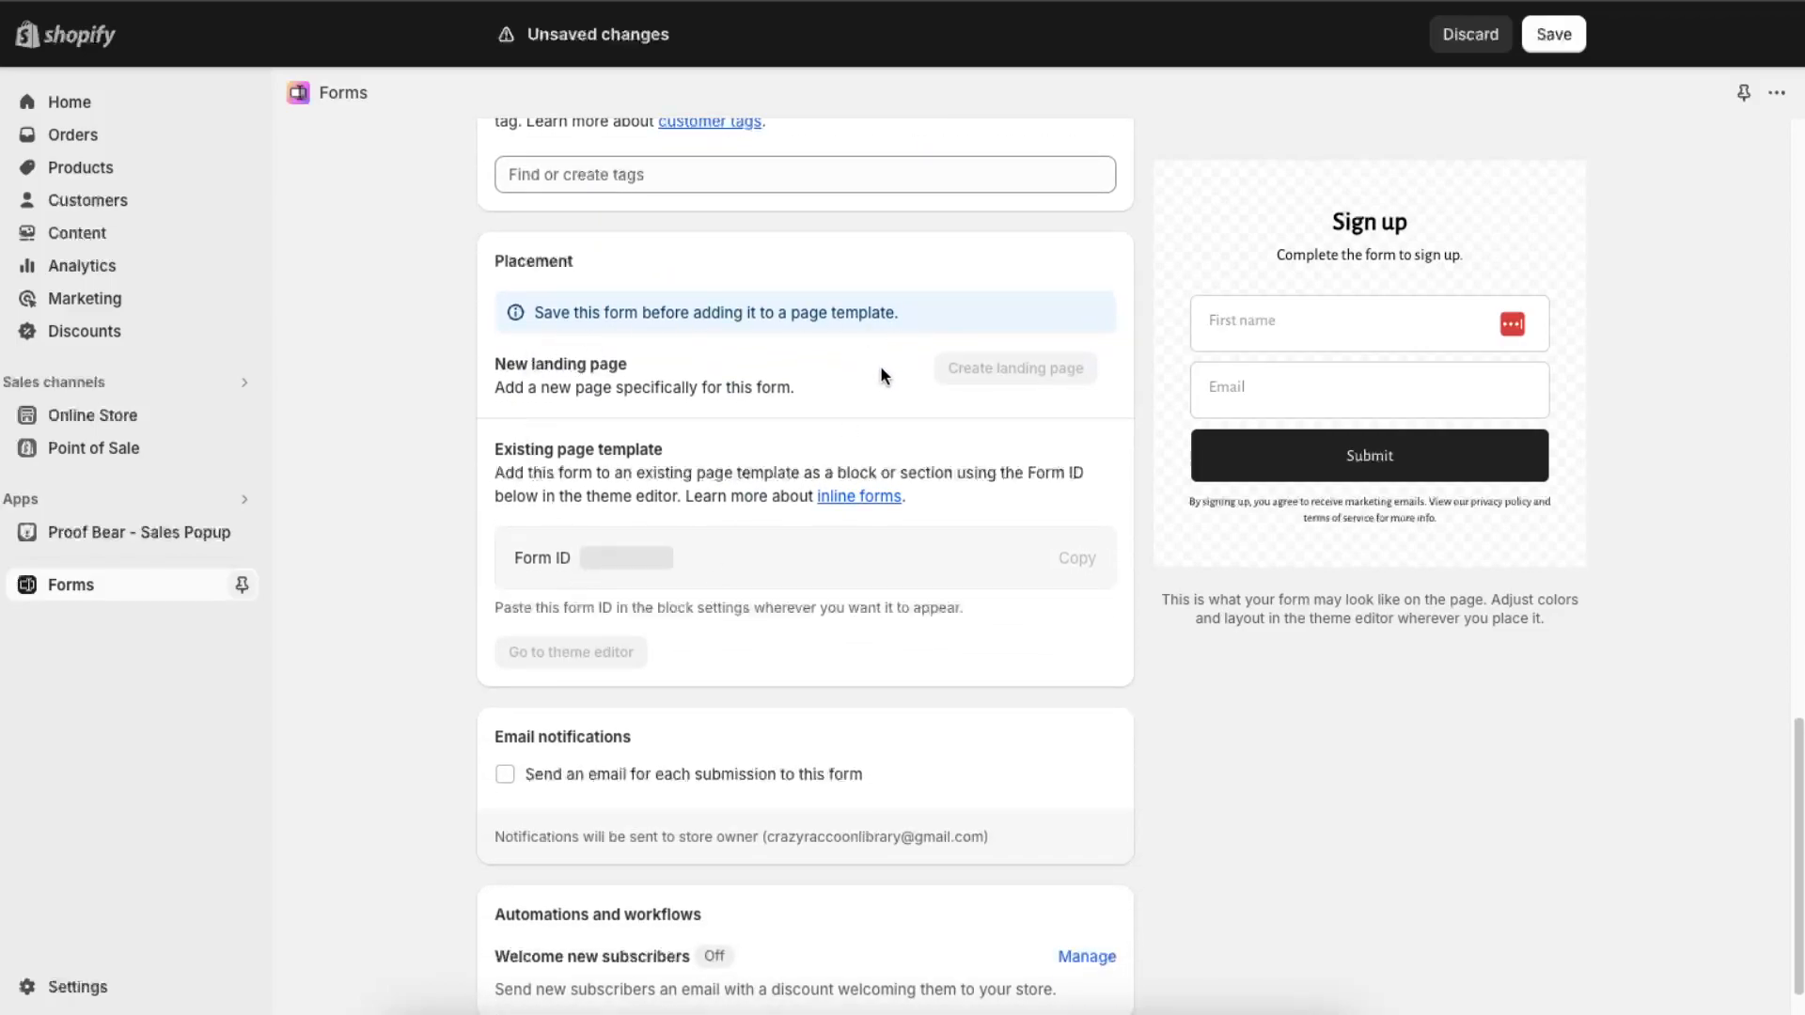
pyautogui.click(1564, 49)
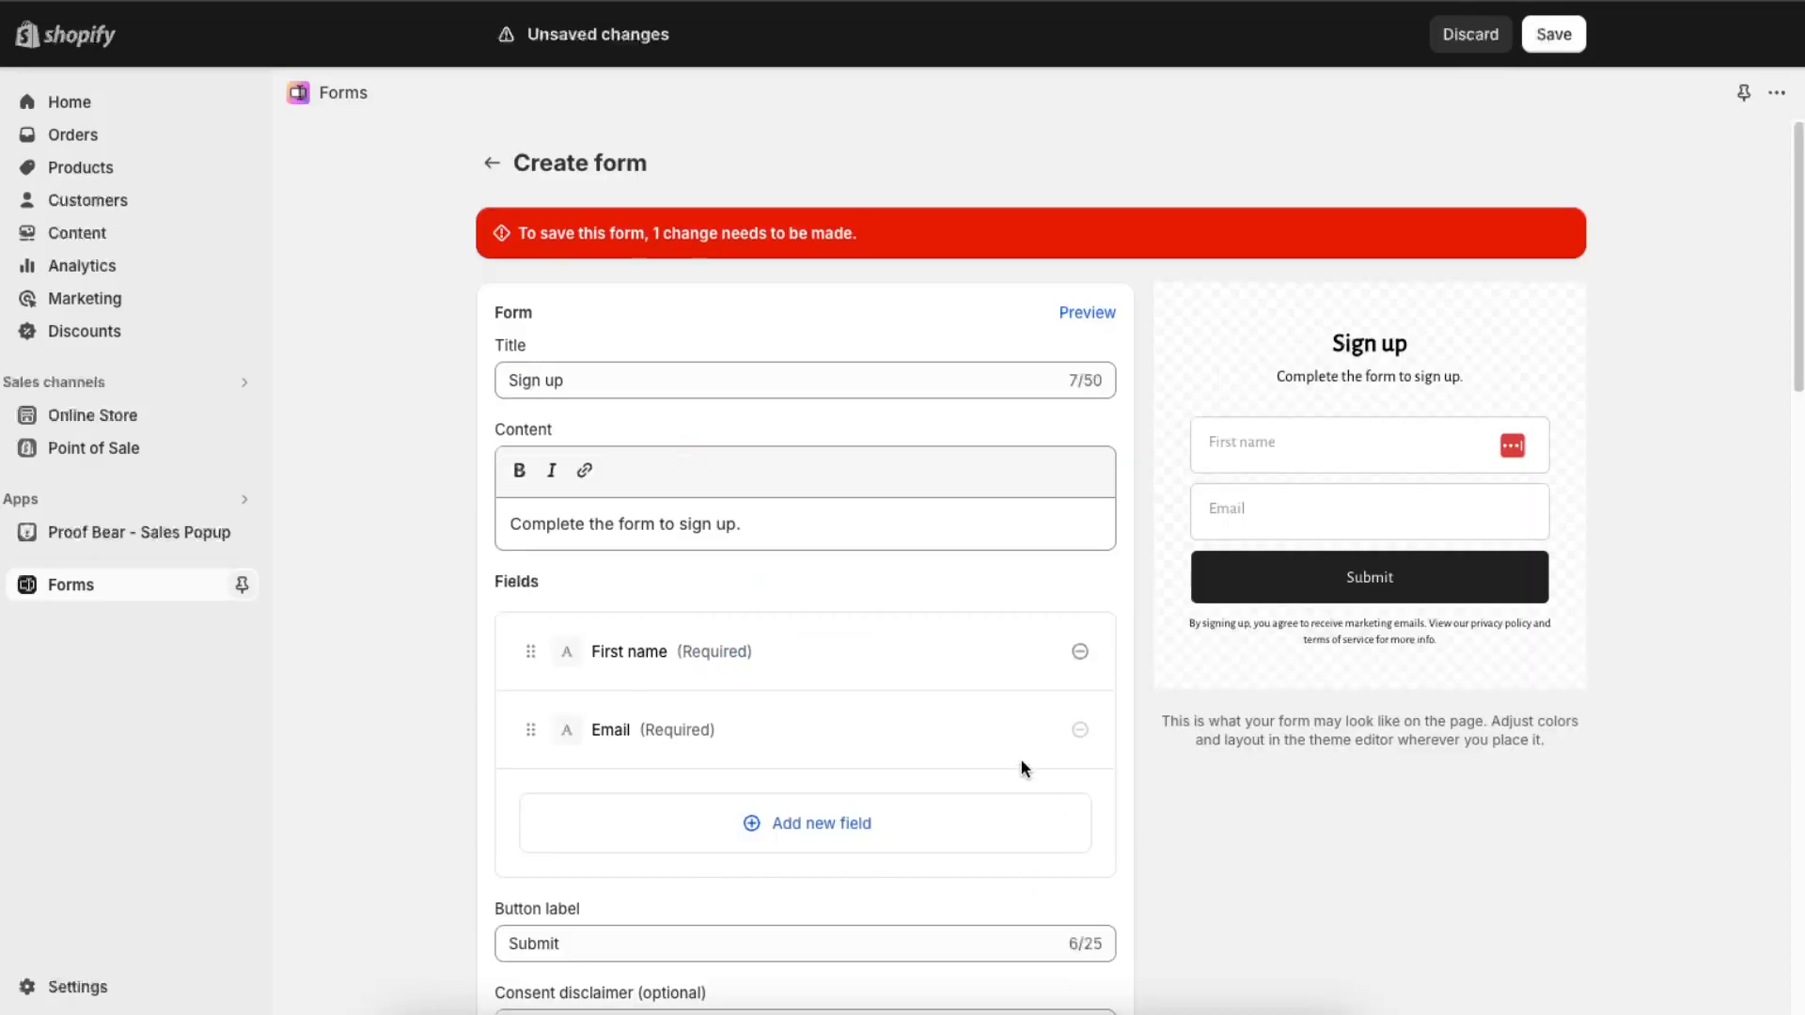
pyautogui.moveTo(519, 233); pyautogui.dragTo(831, 229)
pyautogui.click(877, 239)
# Step: Change the form's content text to "Complete this form to sign up" and save the form
pyautogui.scroll(-5, 950, 376)
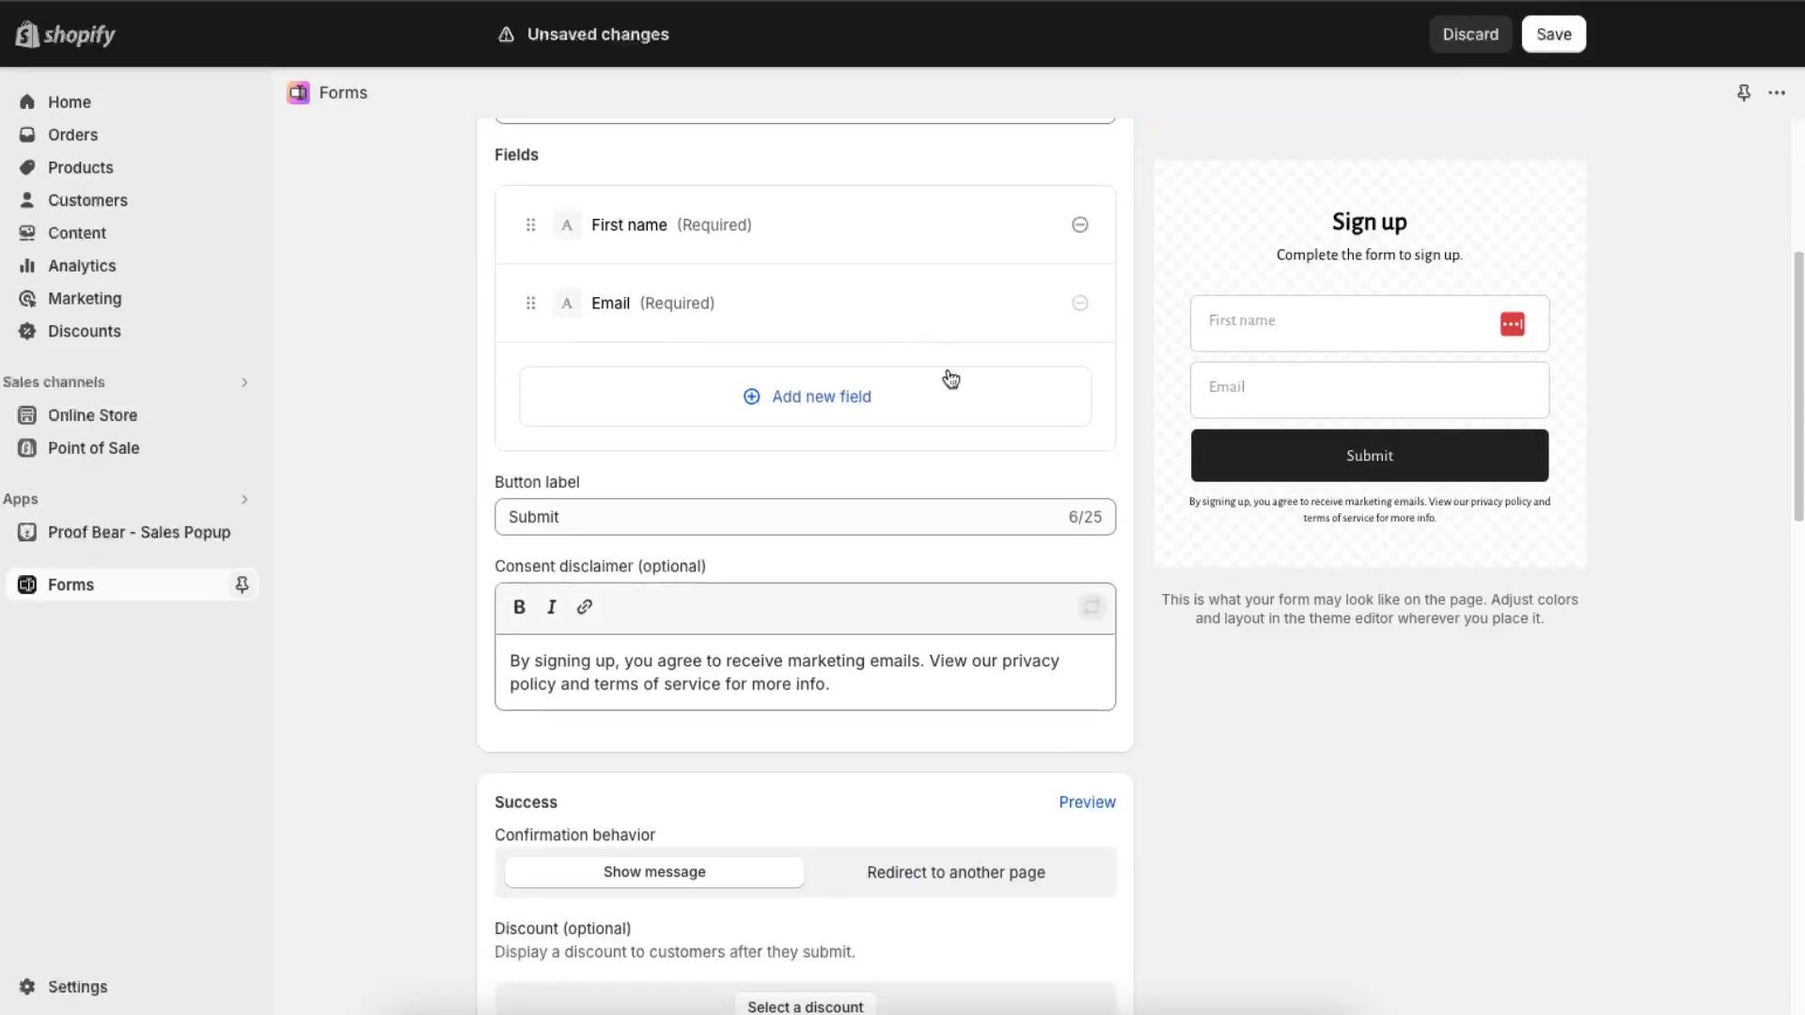
pyautogui.scroll(-5, 952, 376)
pyautogui.scroll(7, 956, 394)
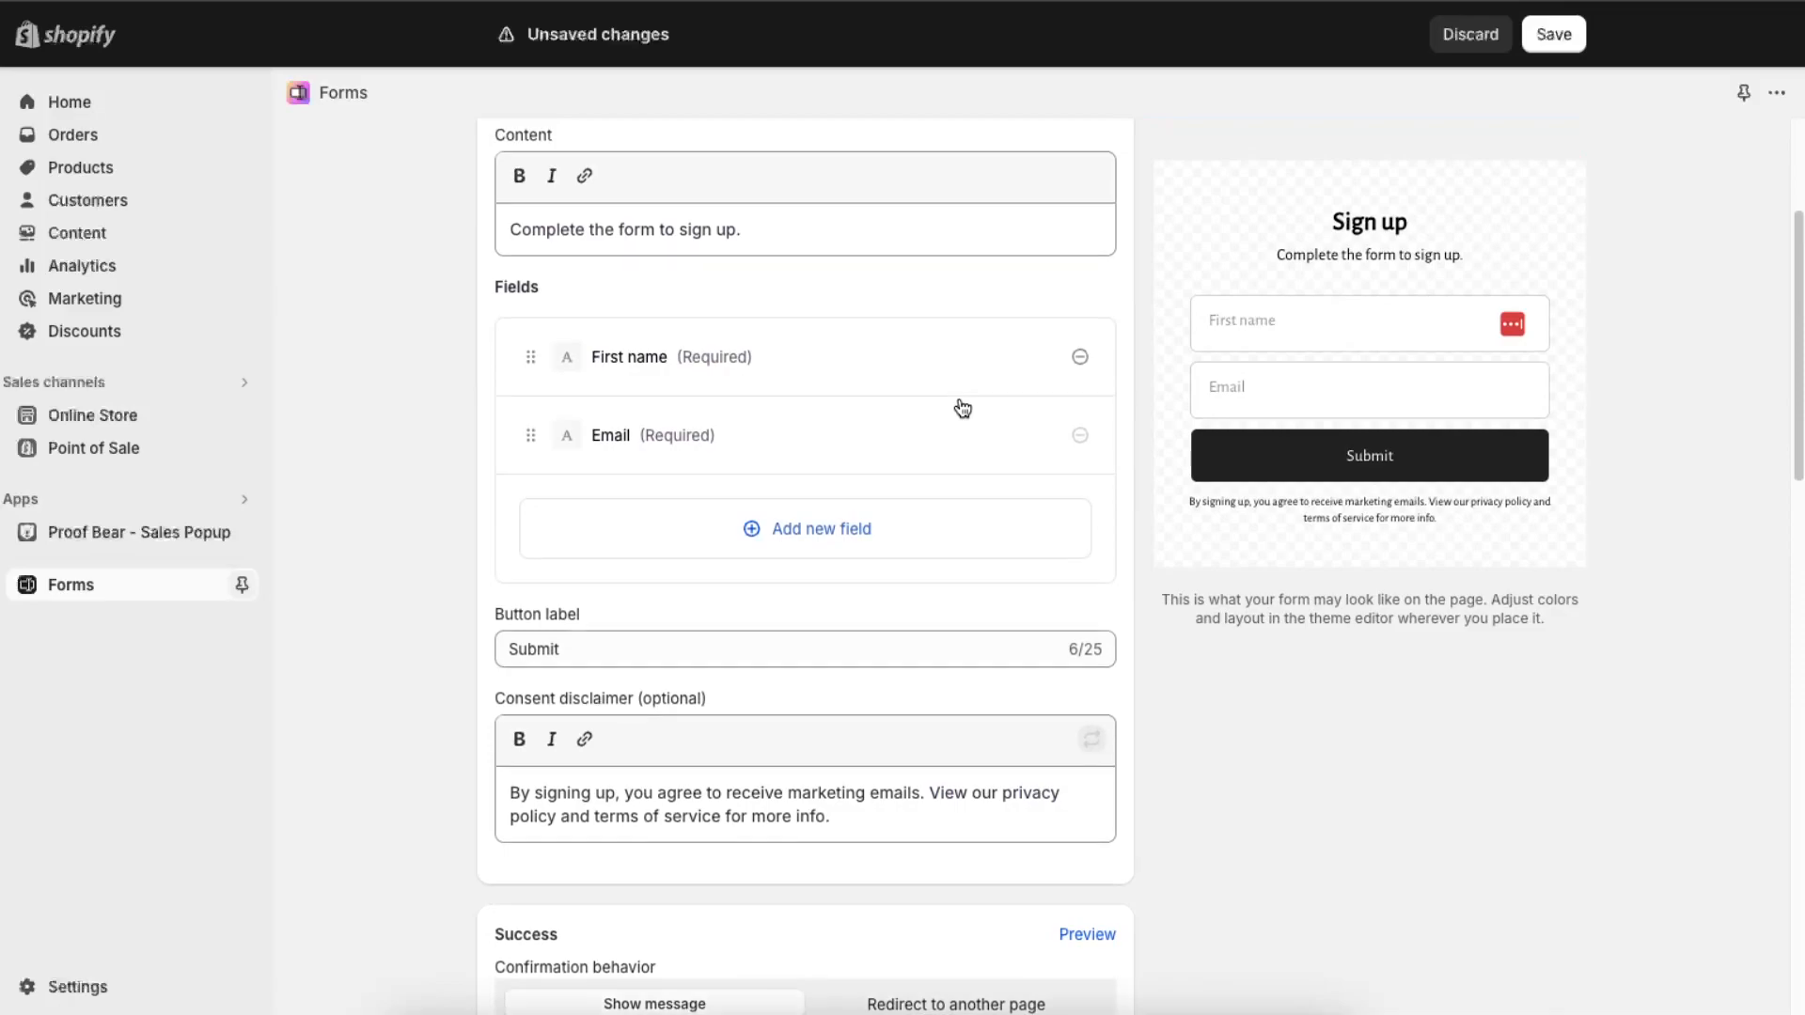
pyautogui.scroll(3, 1075, 407)
pyautogui.click(847, 481)
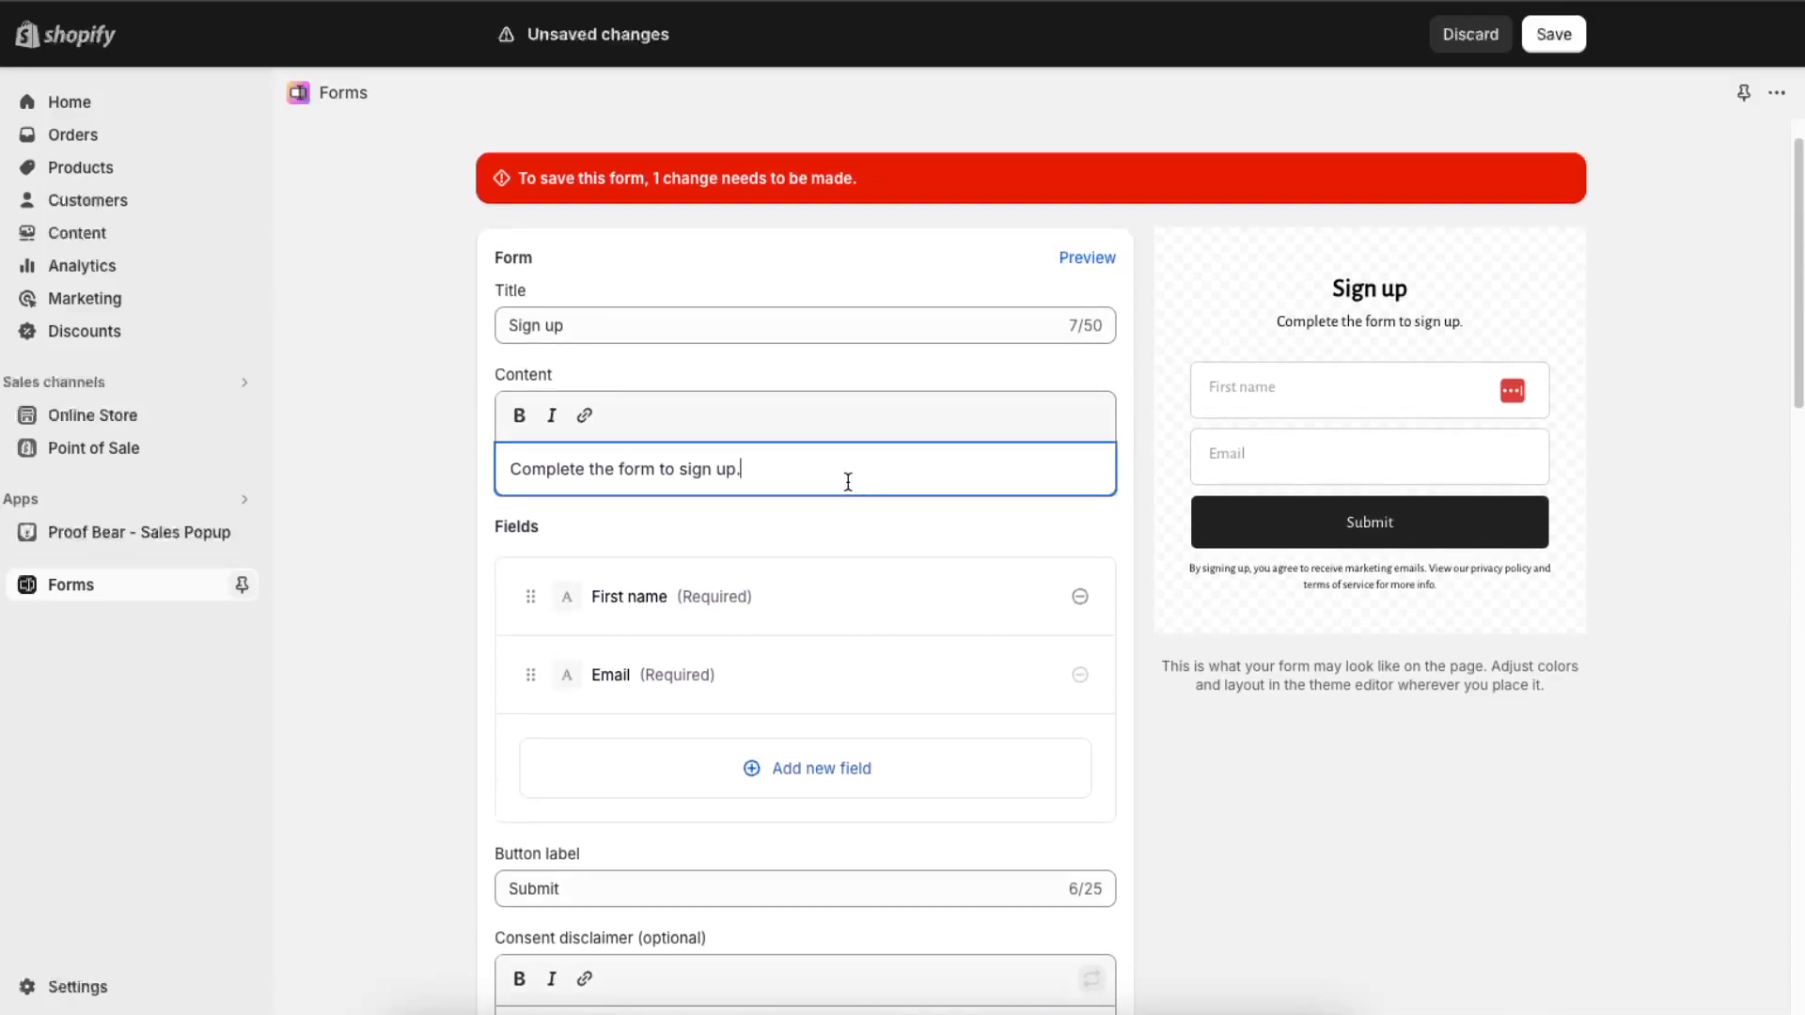
pyautogui.press('BackSpace')
pyautogui.press('BackSpace')
pyautogui.press('BackSpace')
pyautogui.press('BackSpace')
pyautogui.press('BackSpace')
pyautogui.press('BackSpace')
pyautogui.press('BackSpace')
pyautogui.press('BackSpace')
pyautogui.press('BackSpace')
pyautogui.press('BackSpace')
pyautogui.press('BackSpace')
pyautogui.press('BackSpace')
pyautogui.press('BackSpace')
pyautogui.press('BackSpace')
pyautogui.press('BackSpace')
pyautogui.press('BackSpace')
pyautogui.press('BackSpace')
pyautogui.press('BackSpace')
pyautogui.write('is ')
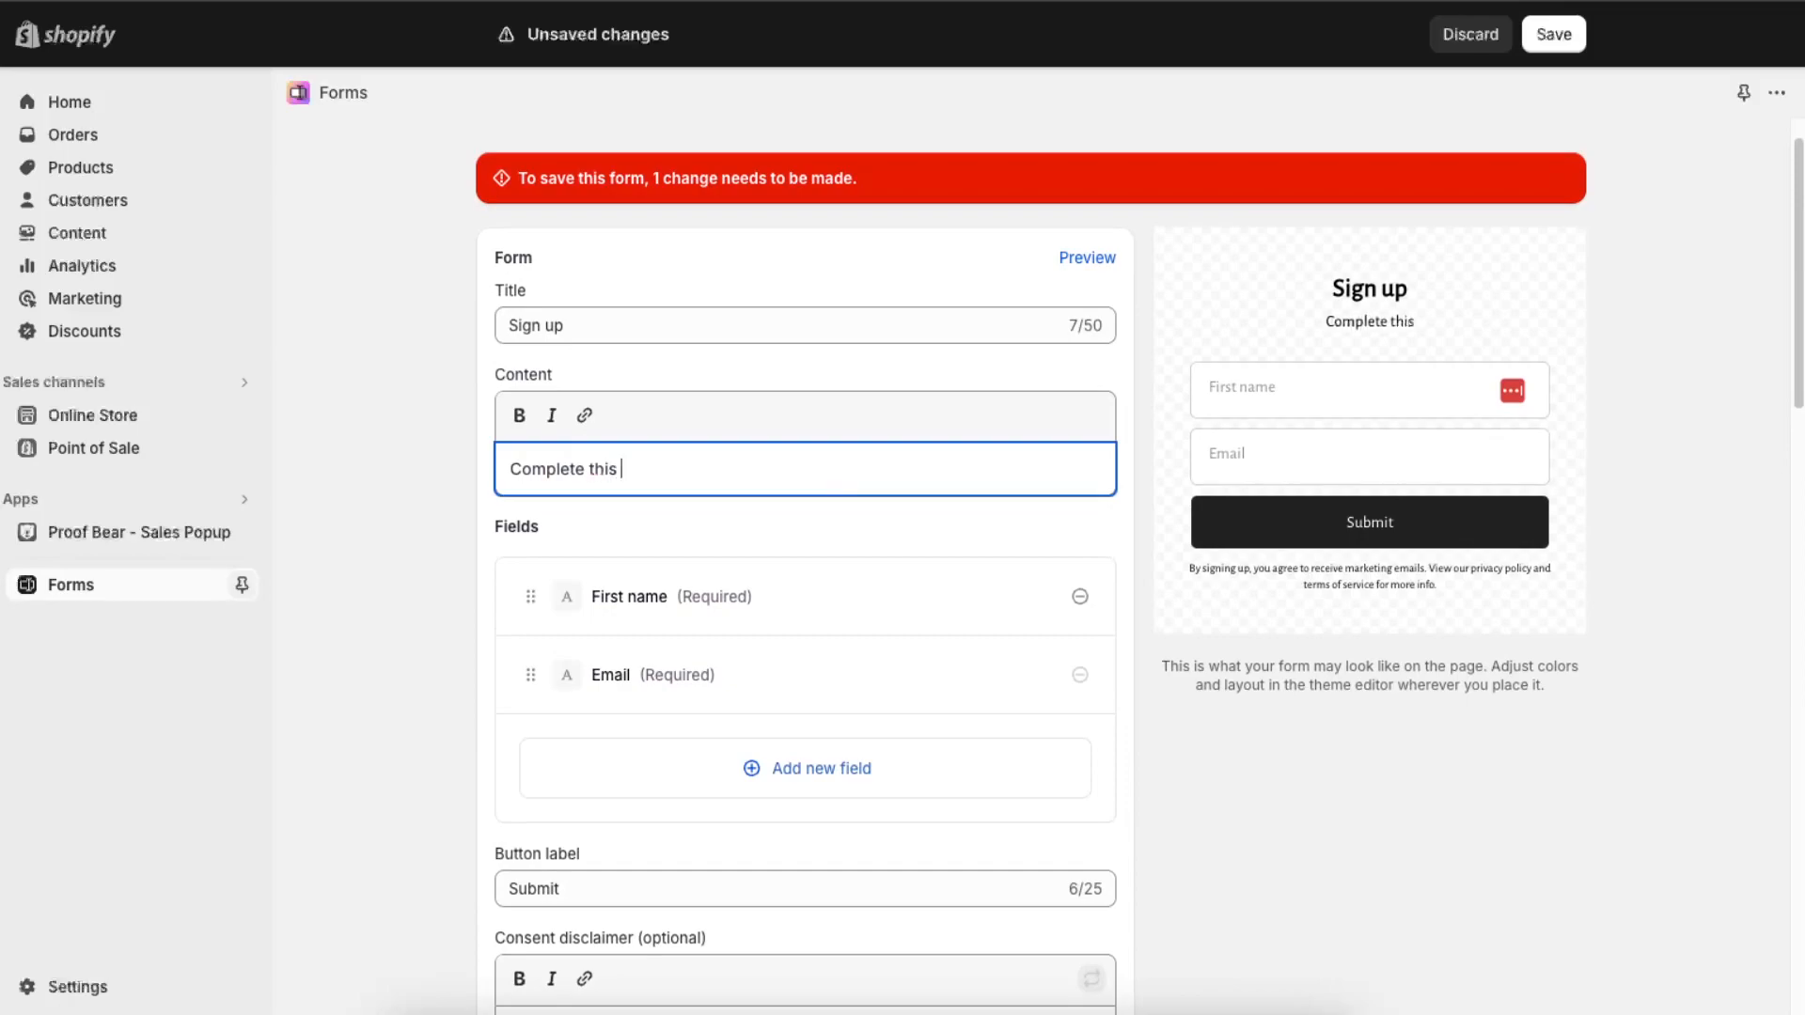
pyautogui.write('form to sign up')
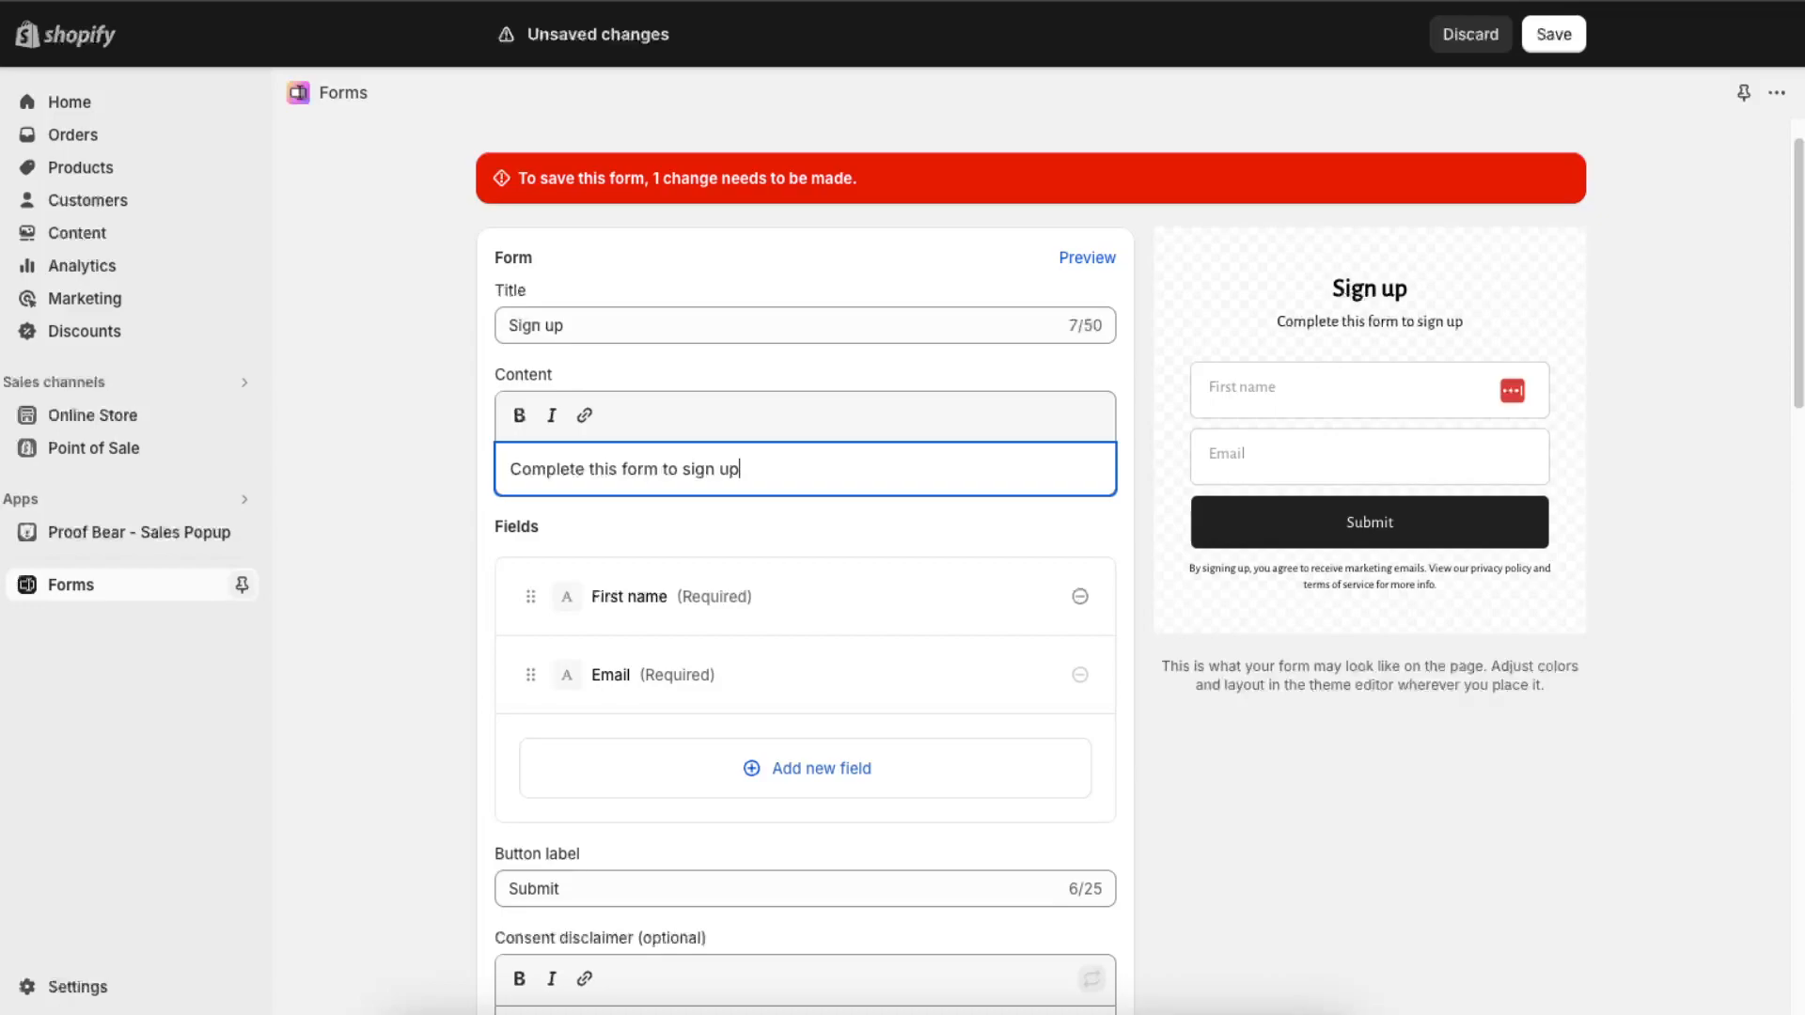
pyautogui.click(1547, 42)
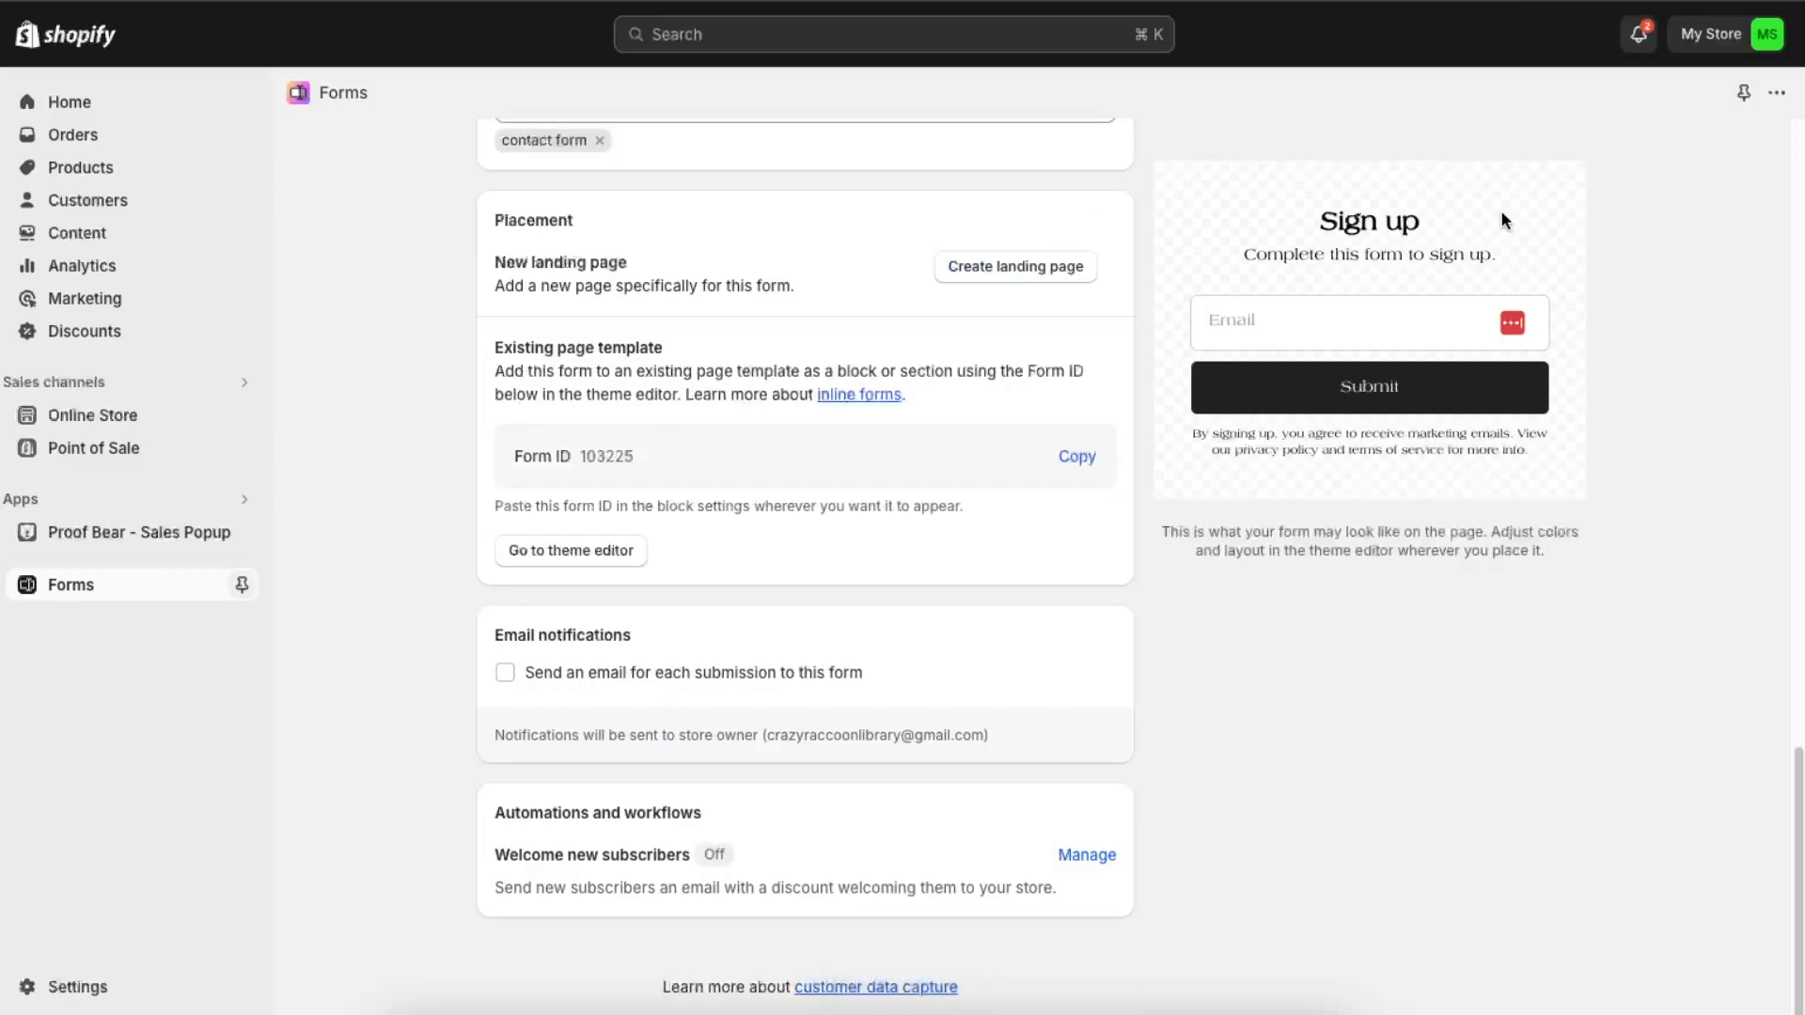
# Step: Create a landing page titled "SolveStorm Contact Form Example" for the form and open its template in the theme editor
pyautogui.scroll(5, 1523, 235)
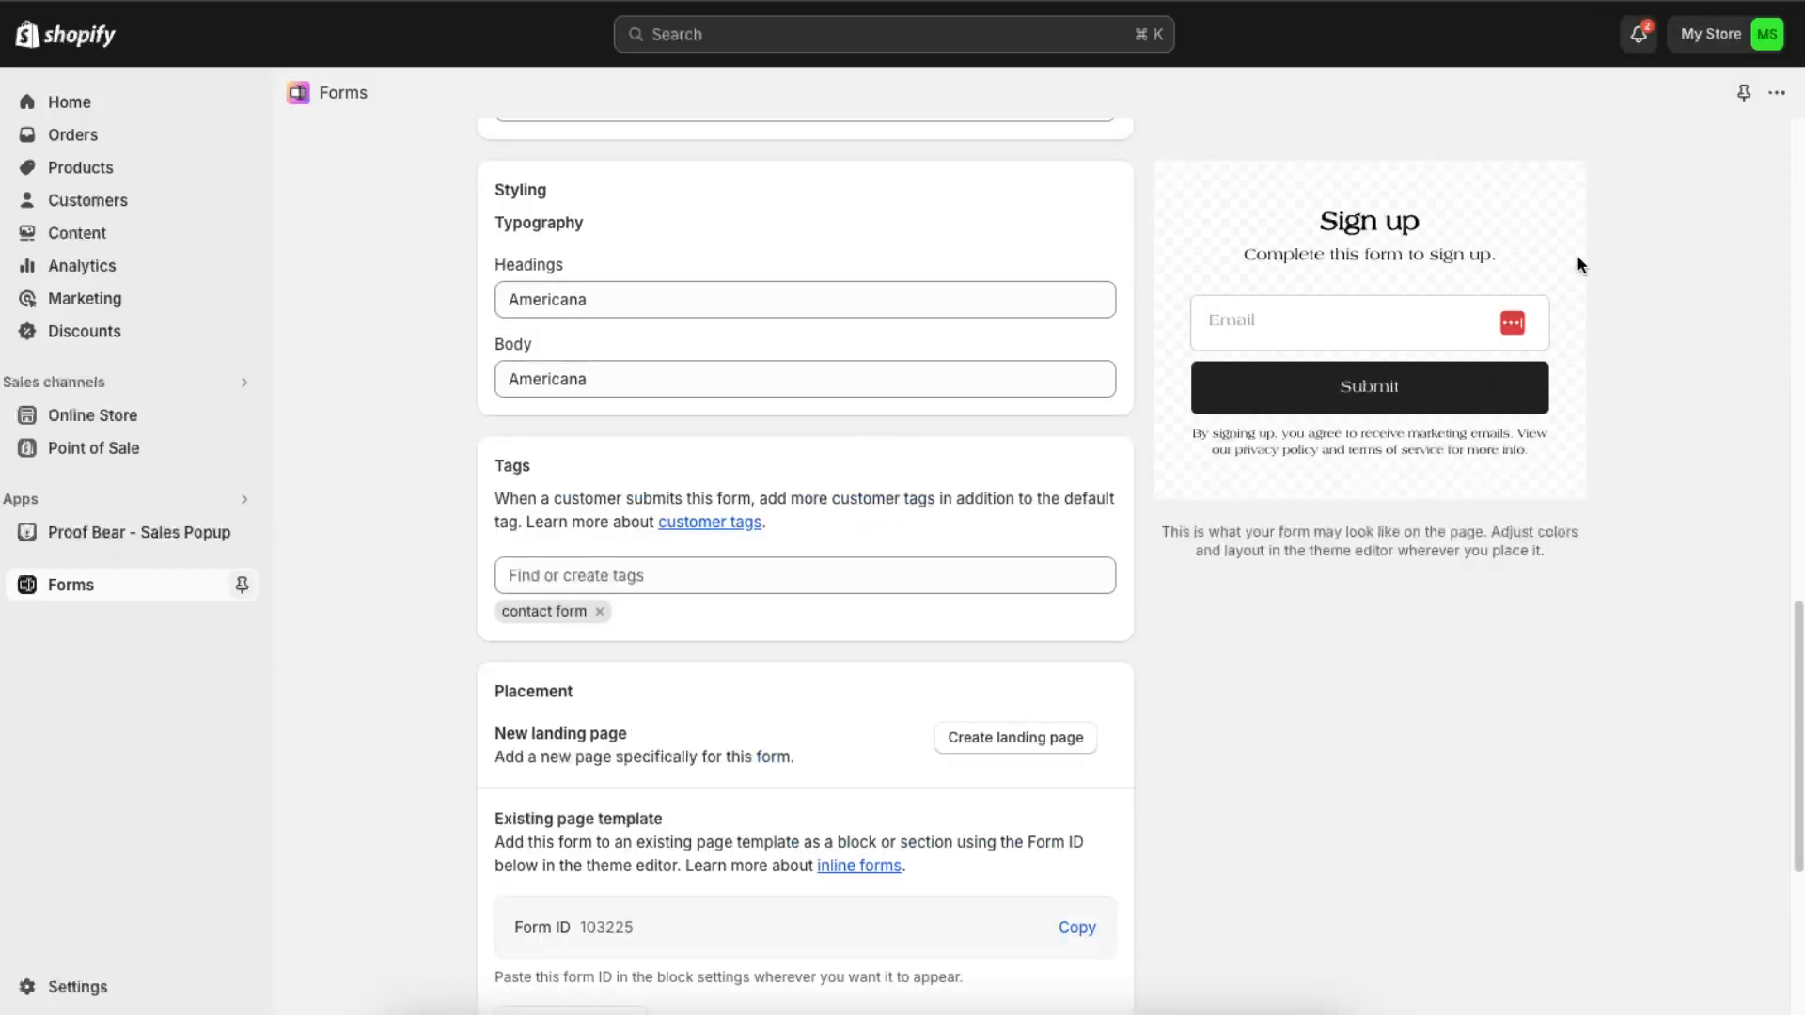
pyautogui.scroll(-4, 1175, 498)
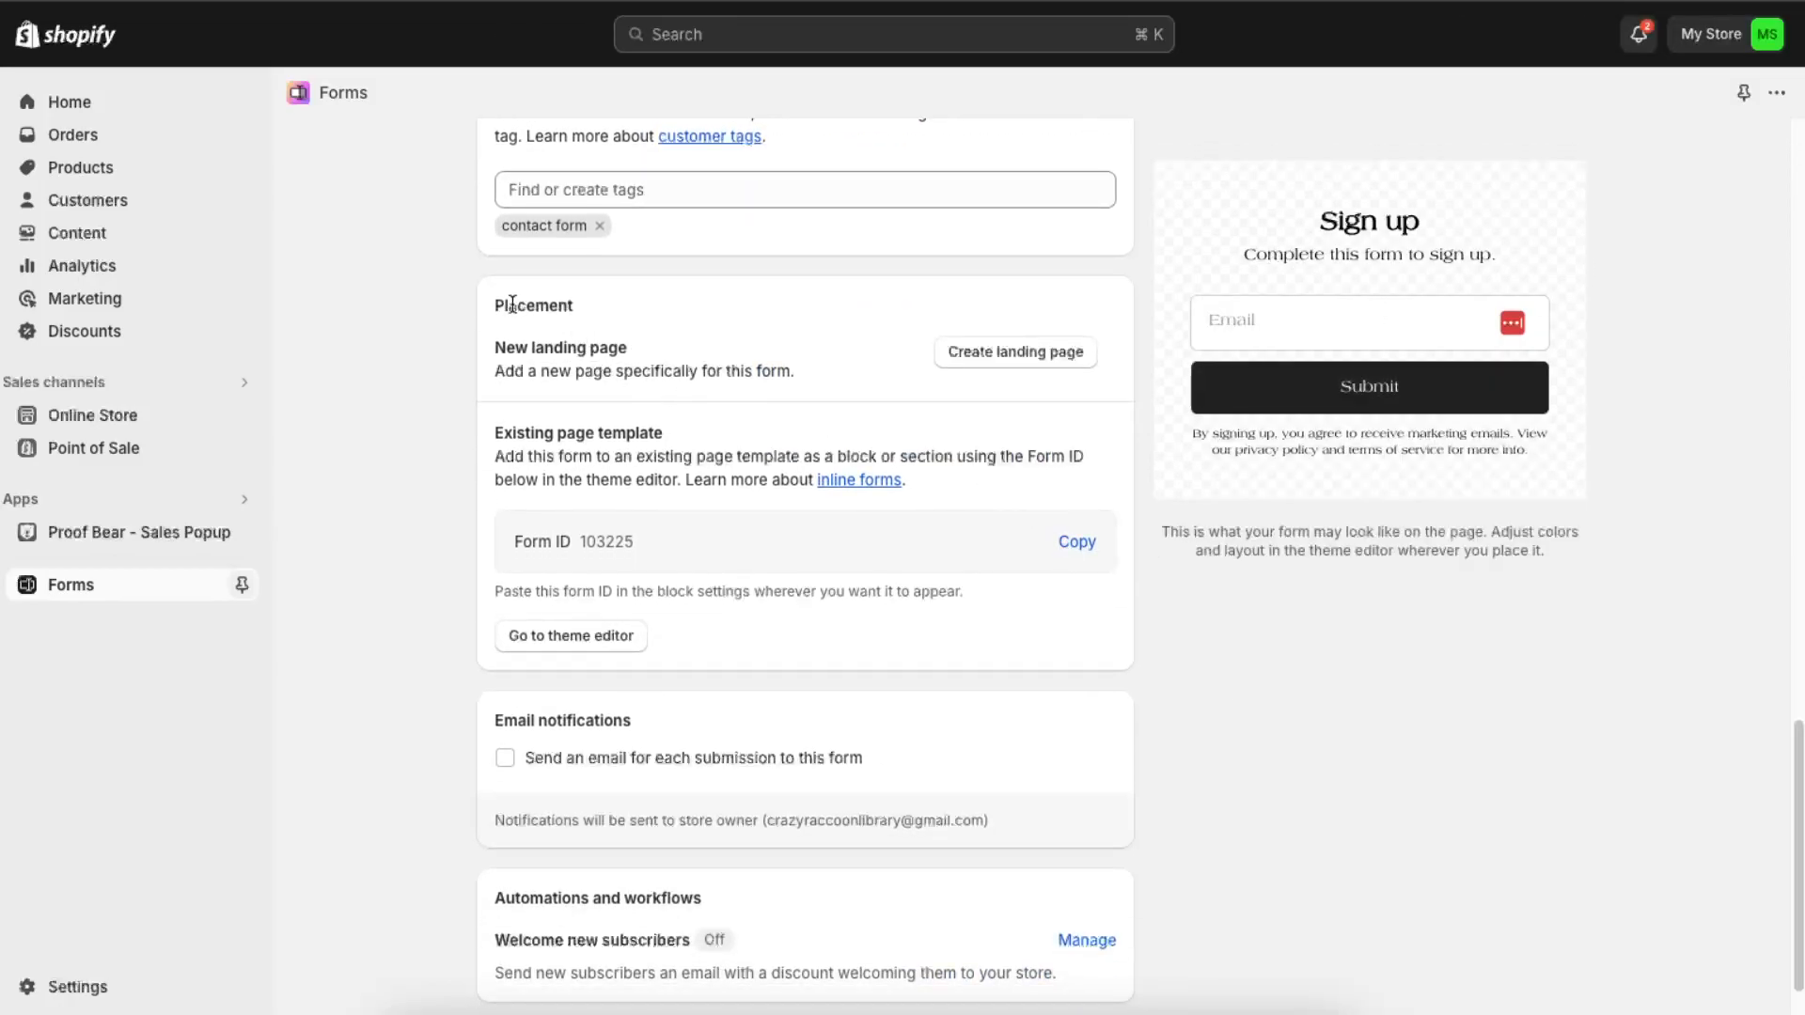
pyautogui.moveTo(504, 347); pyautogui.dragTo(628, 348)
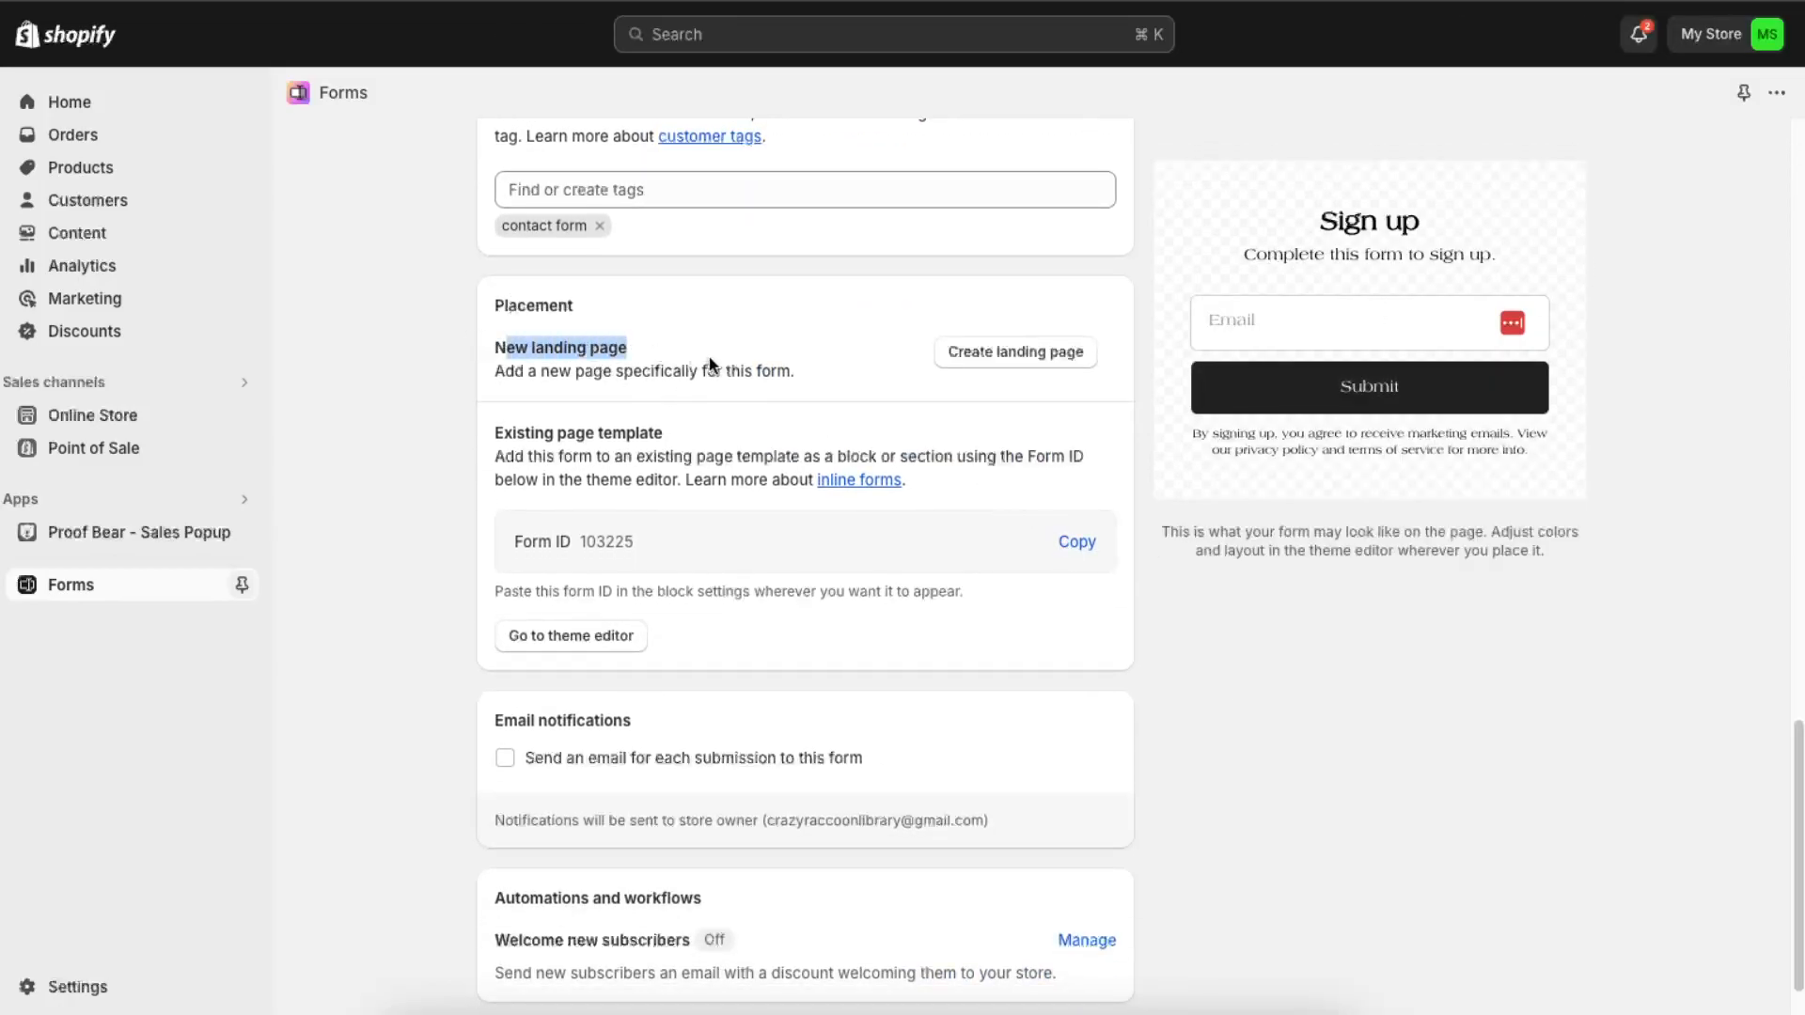
pyautogui.click(959, 355)
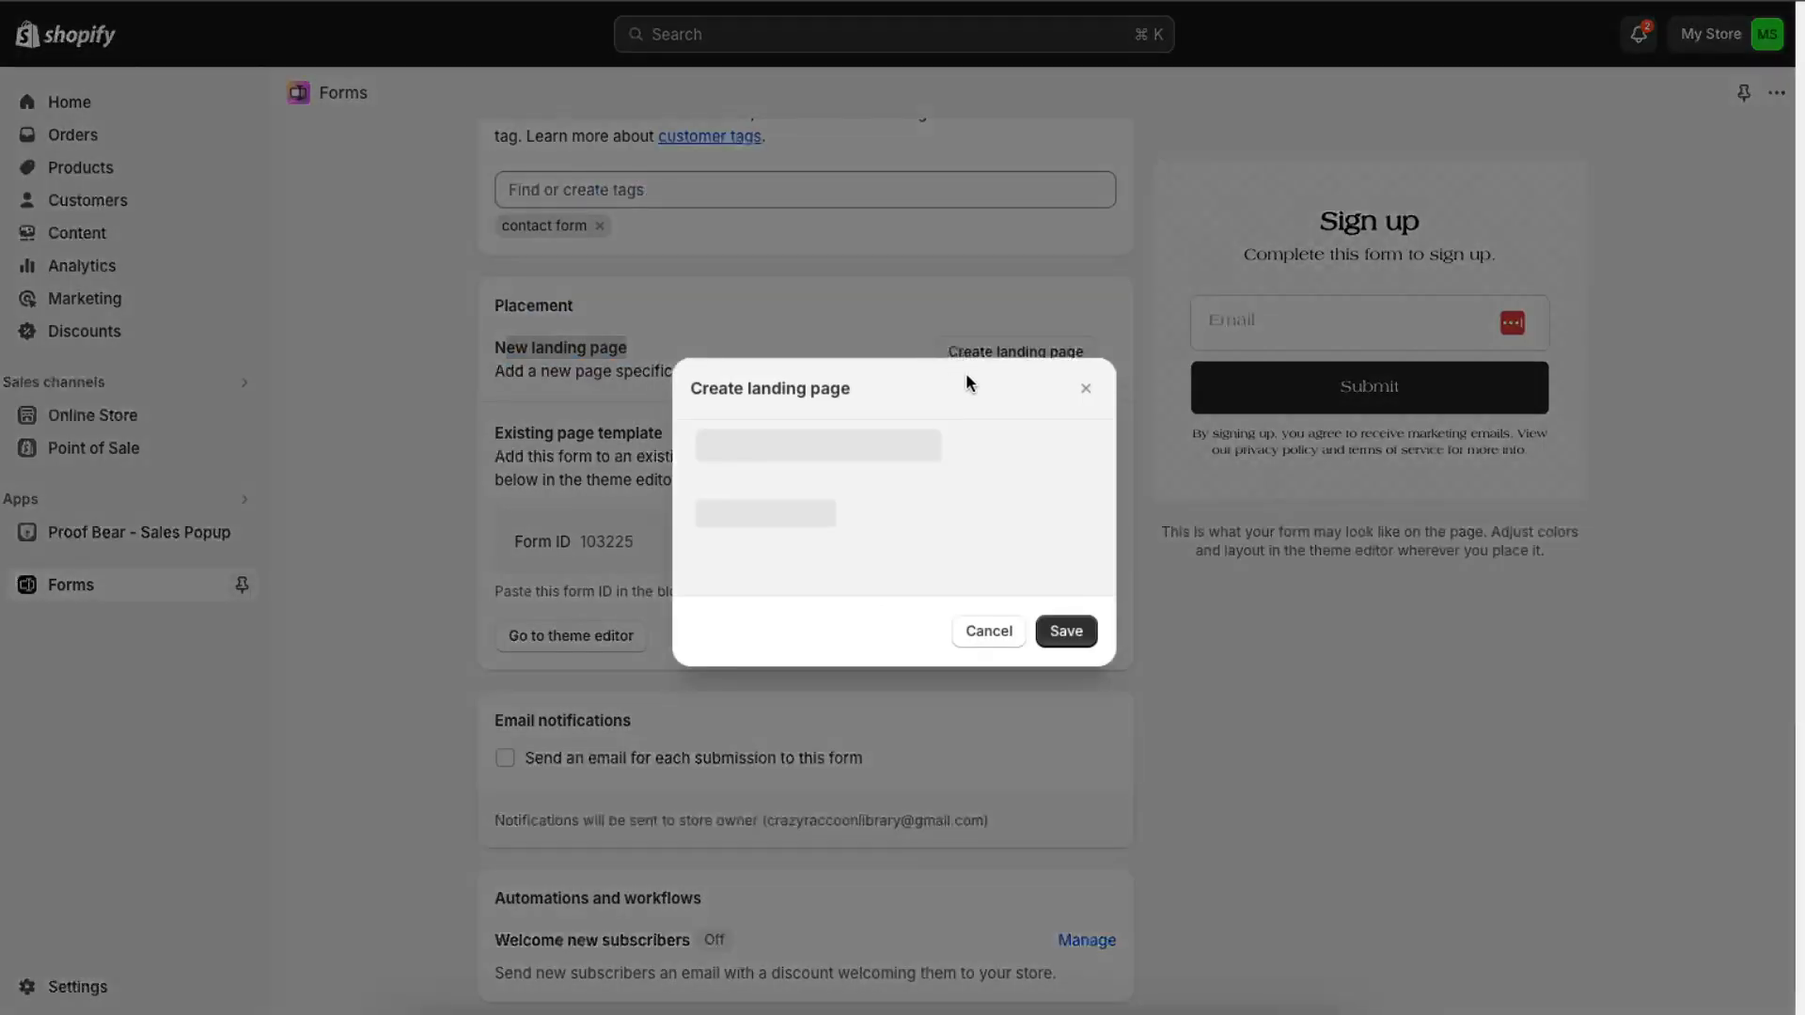
pyautogui.click(846, 510)
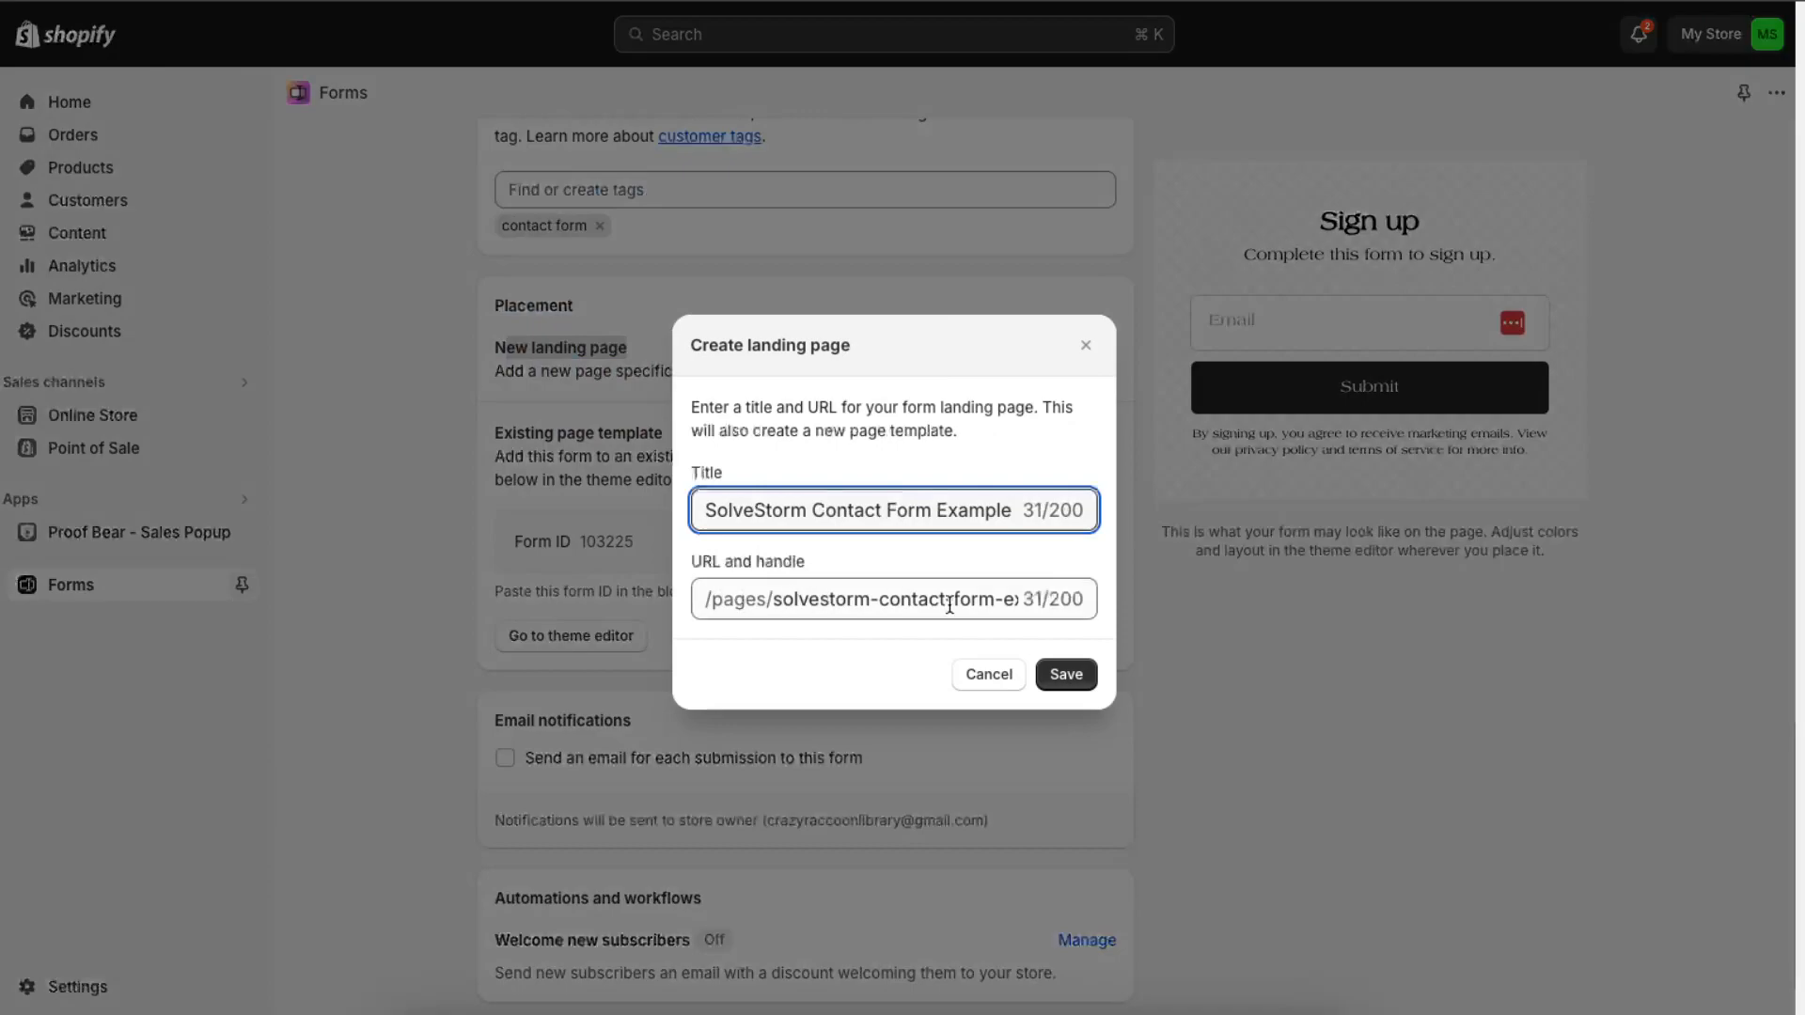
pyautogui.click(1068, 675)
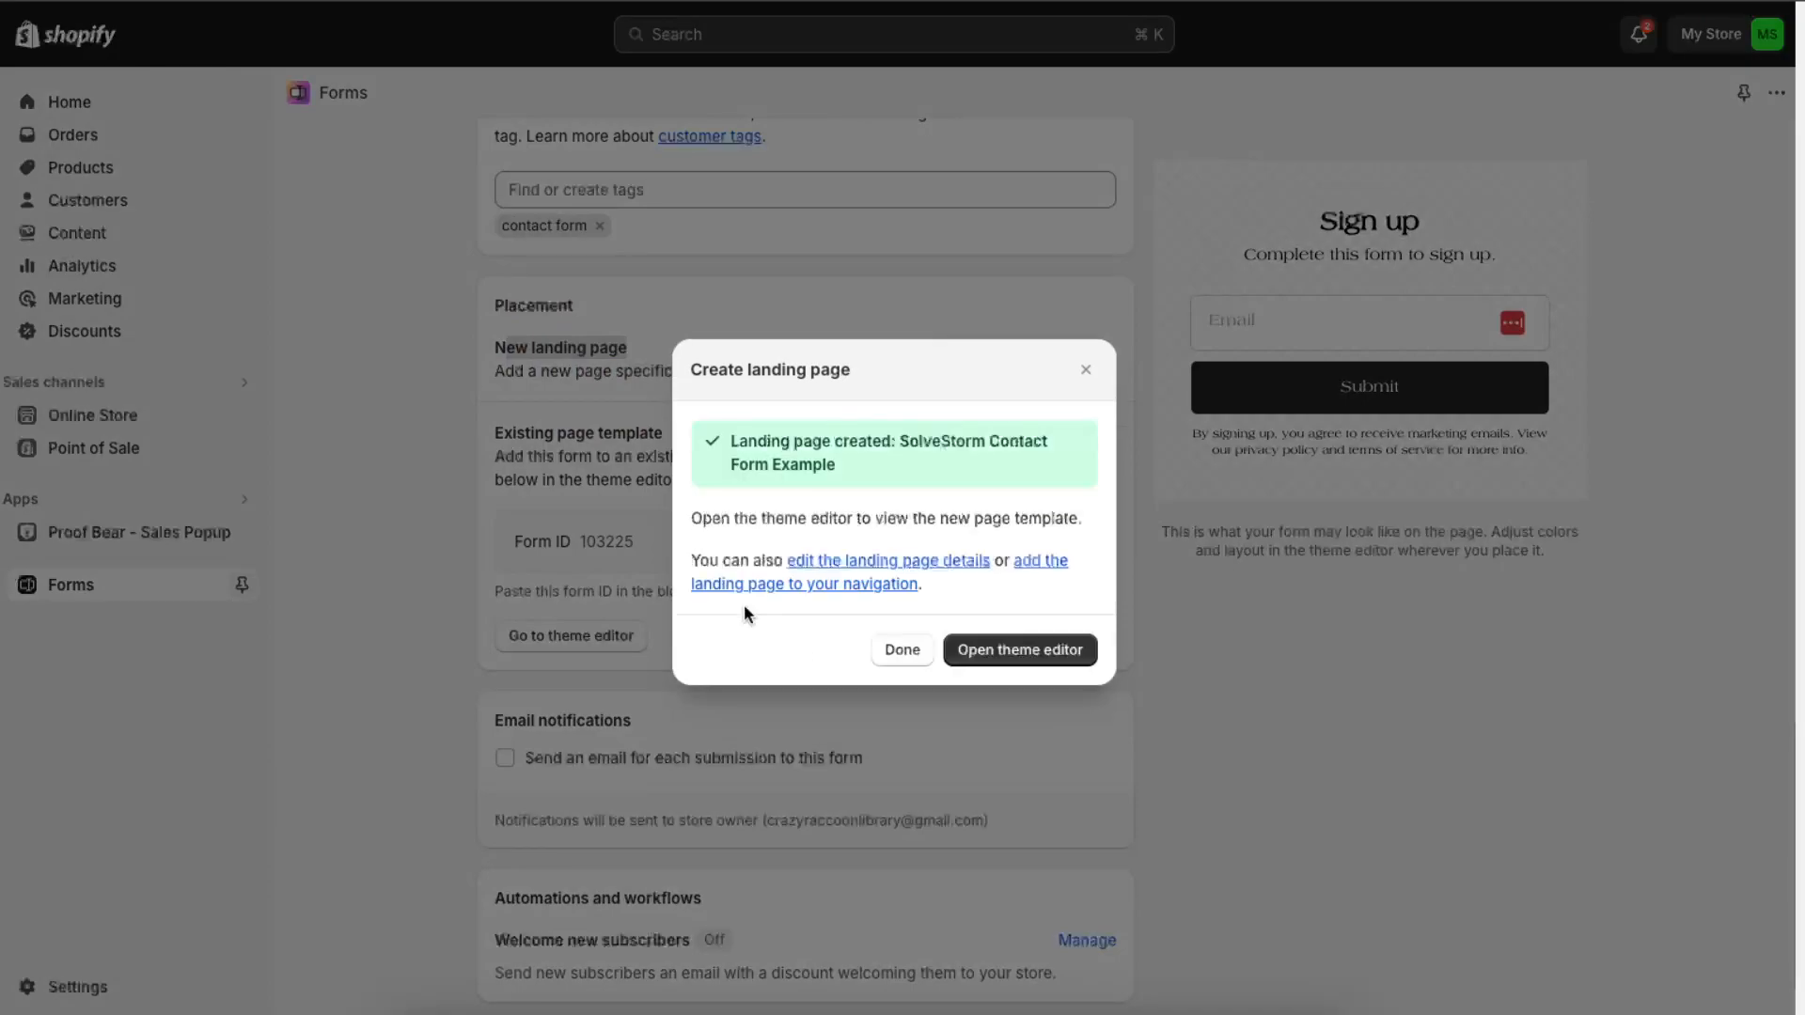
pyautogui.click(1024, 659)
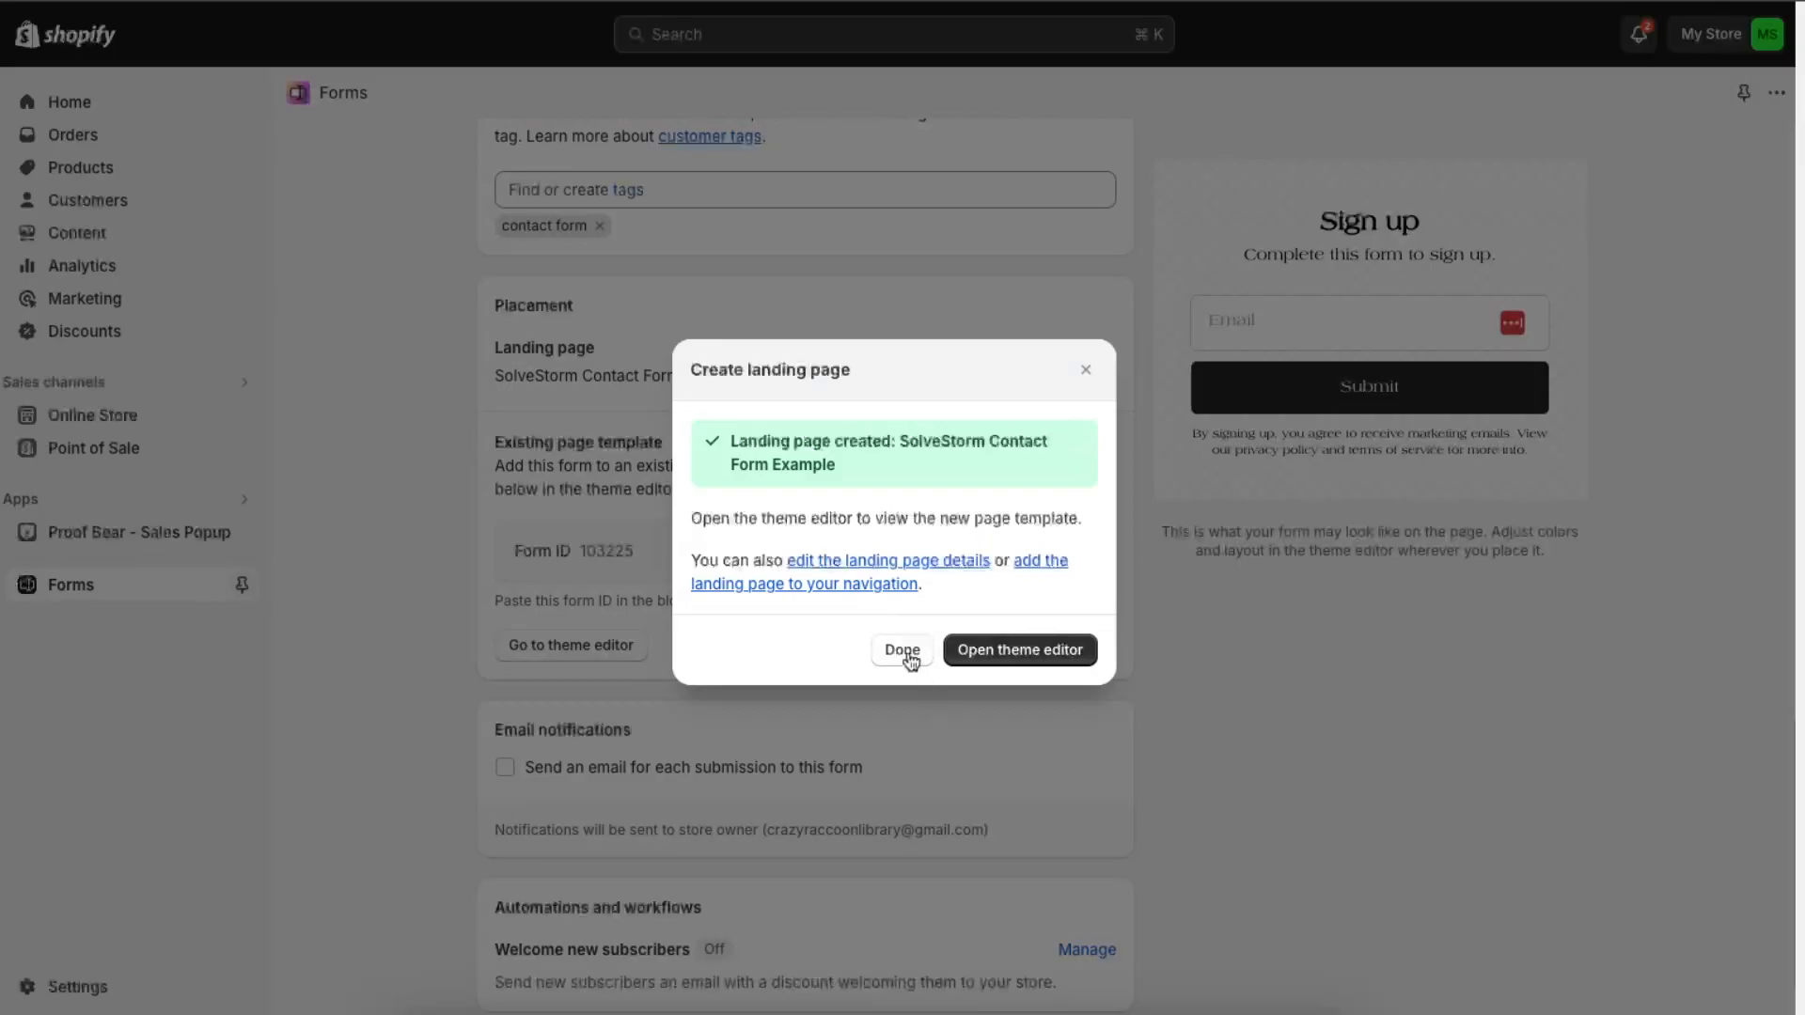
pyautogui.click(900, 653)
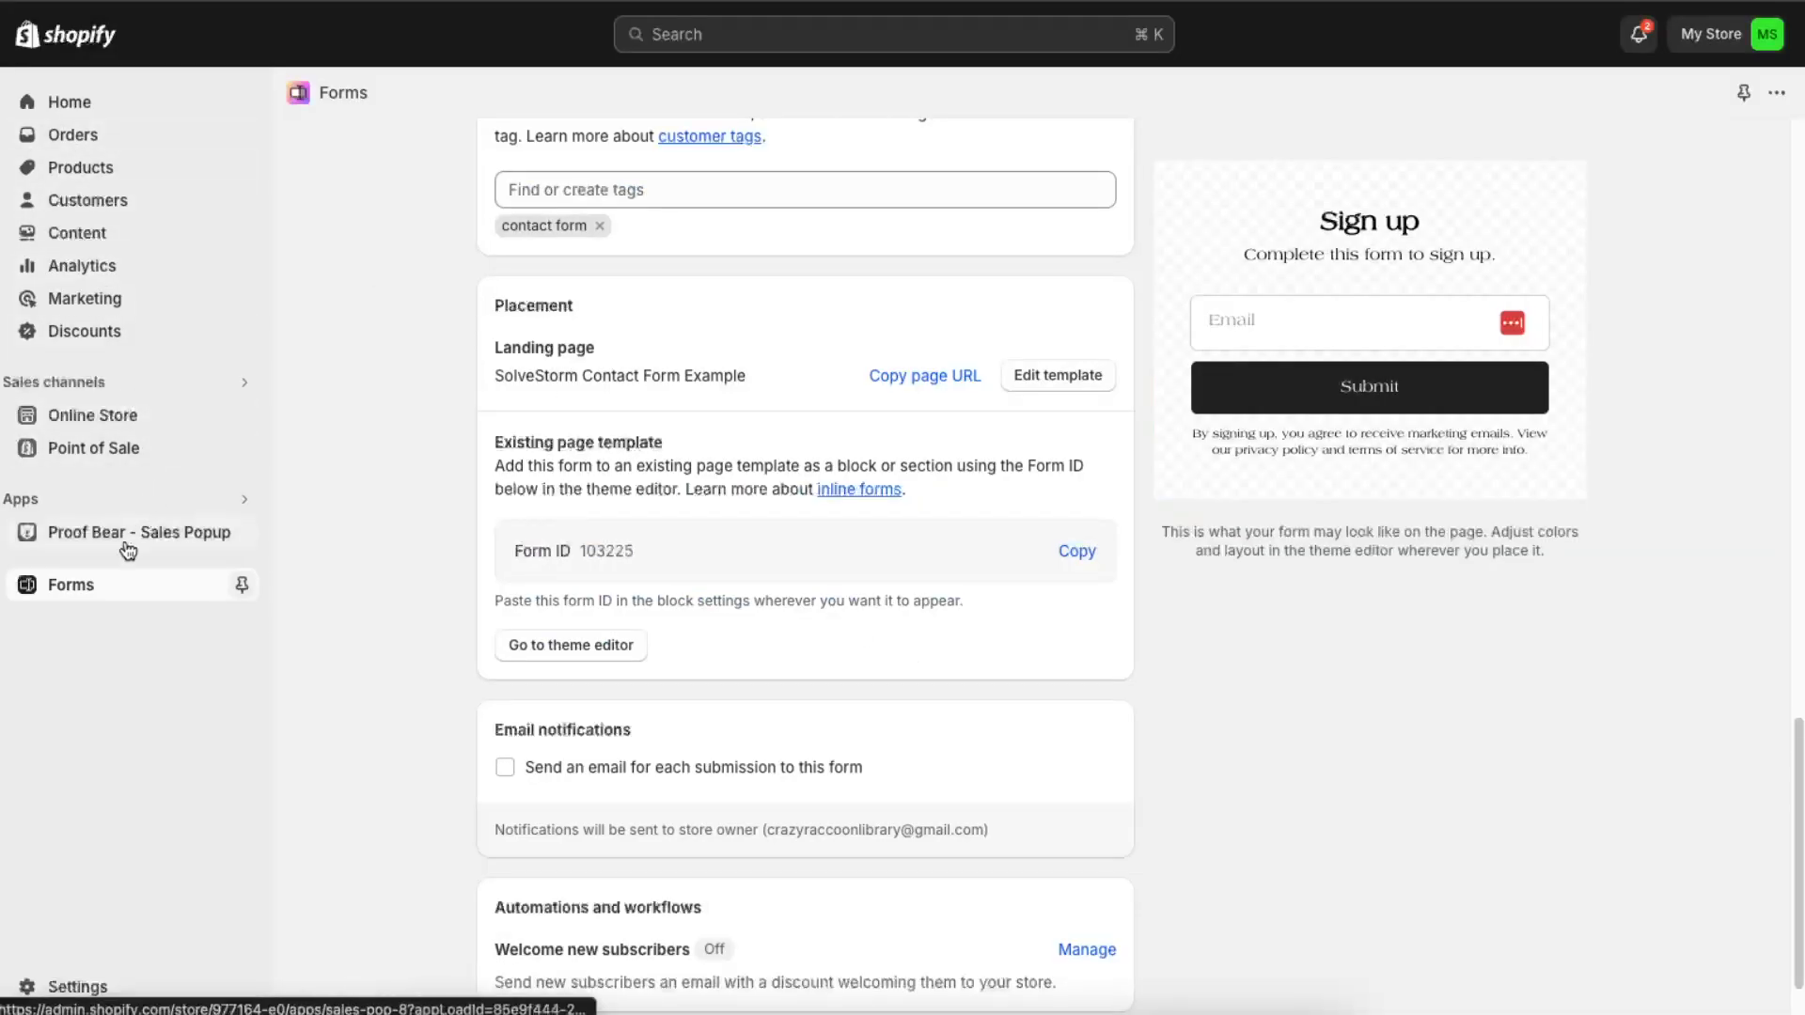
# Step: Find the SolveStorm Contact Form Example page among the online store's pages and open it
pyautogui.click(111, 414)
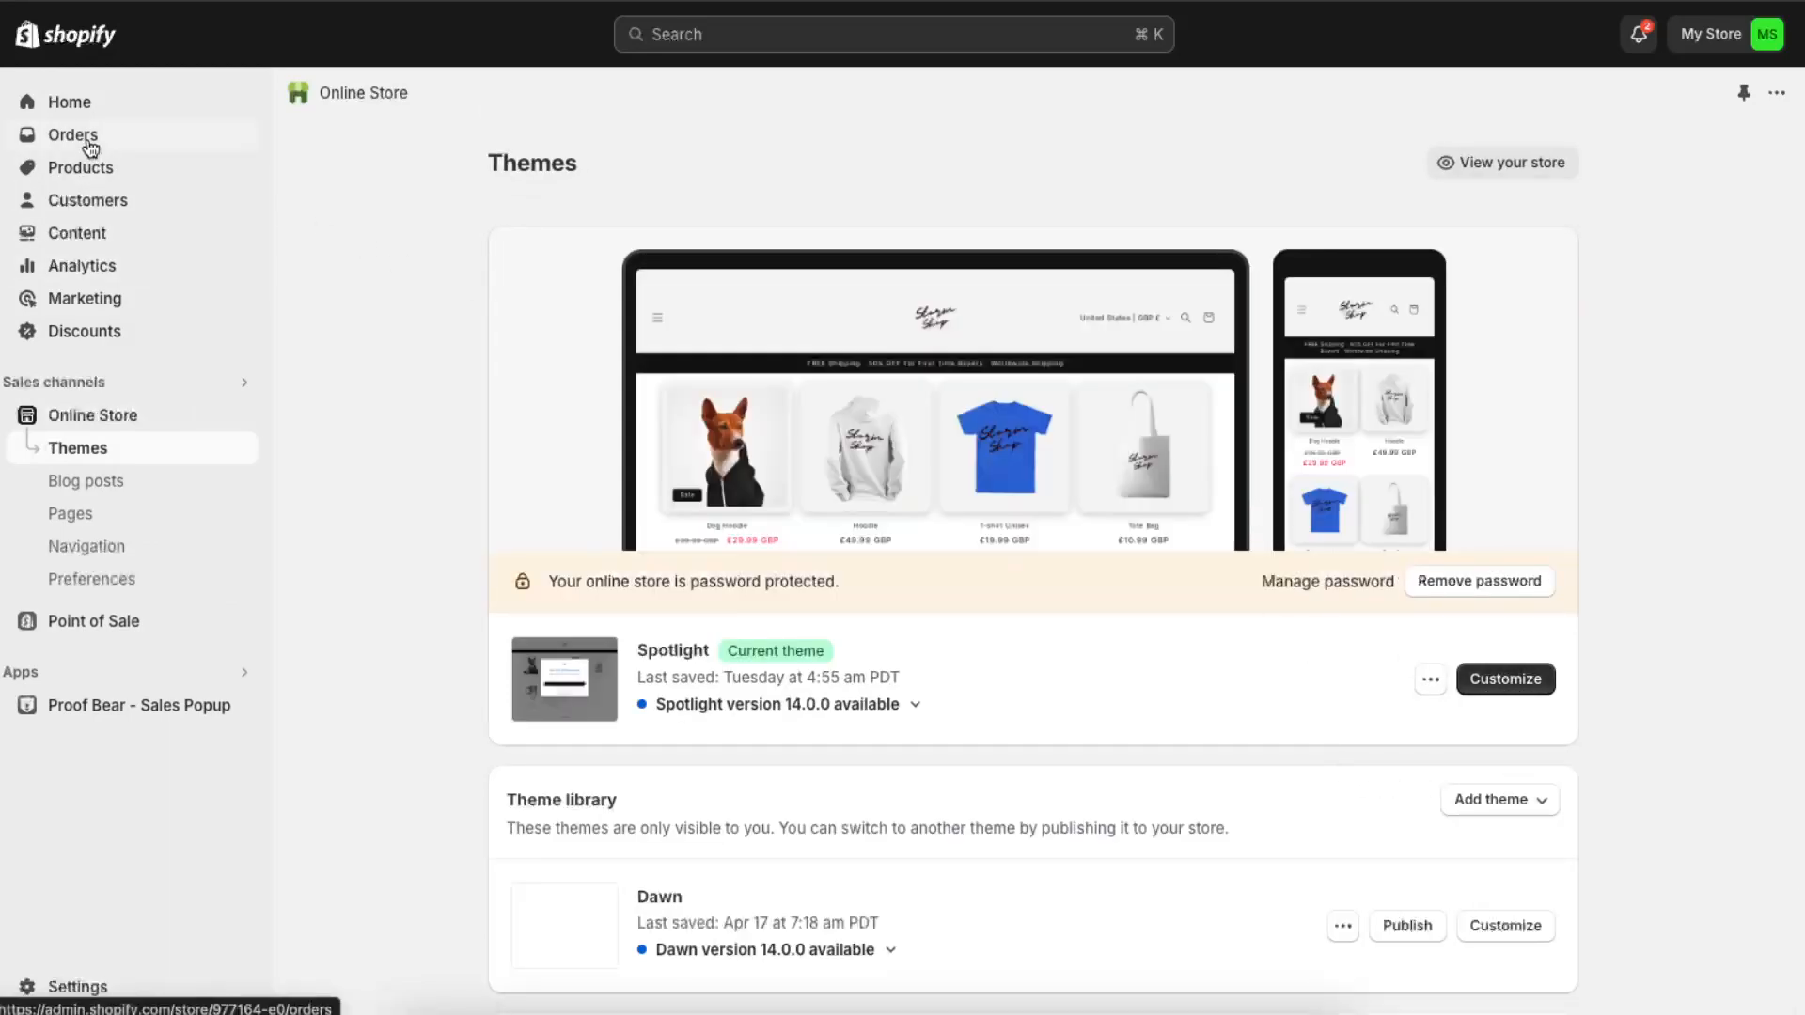
pyautogui.click(72, 512)
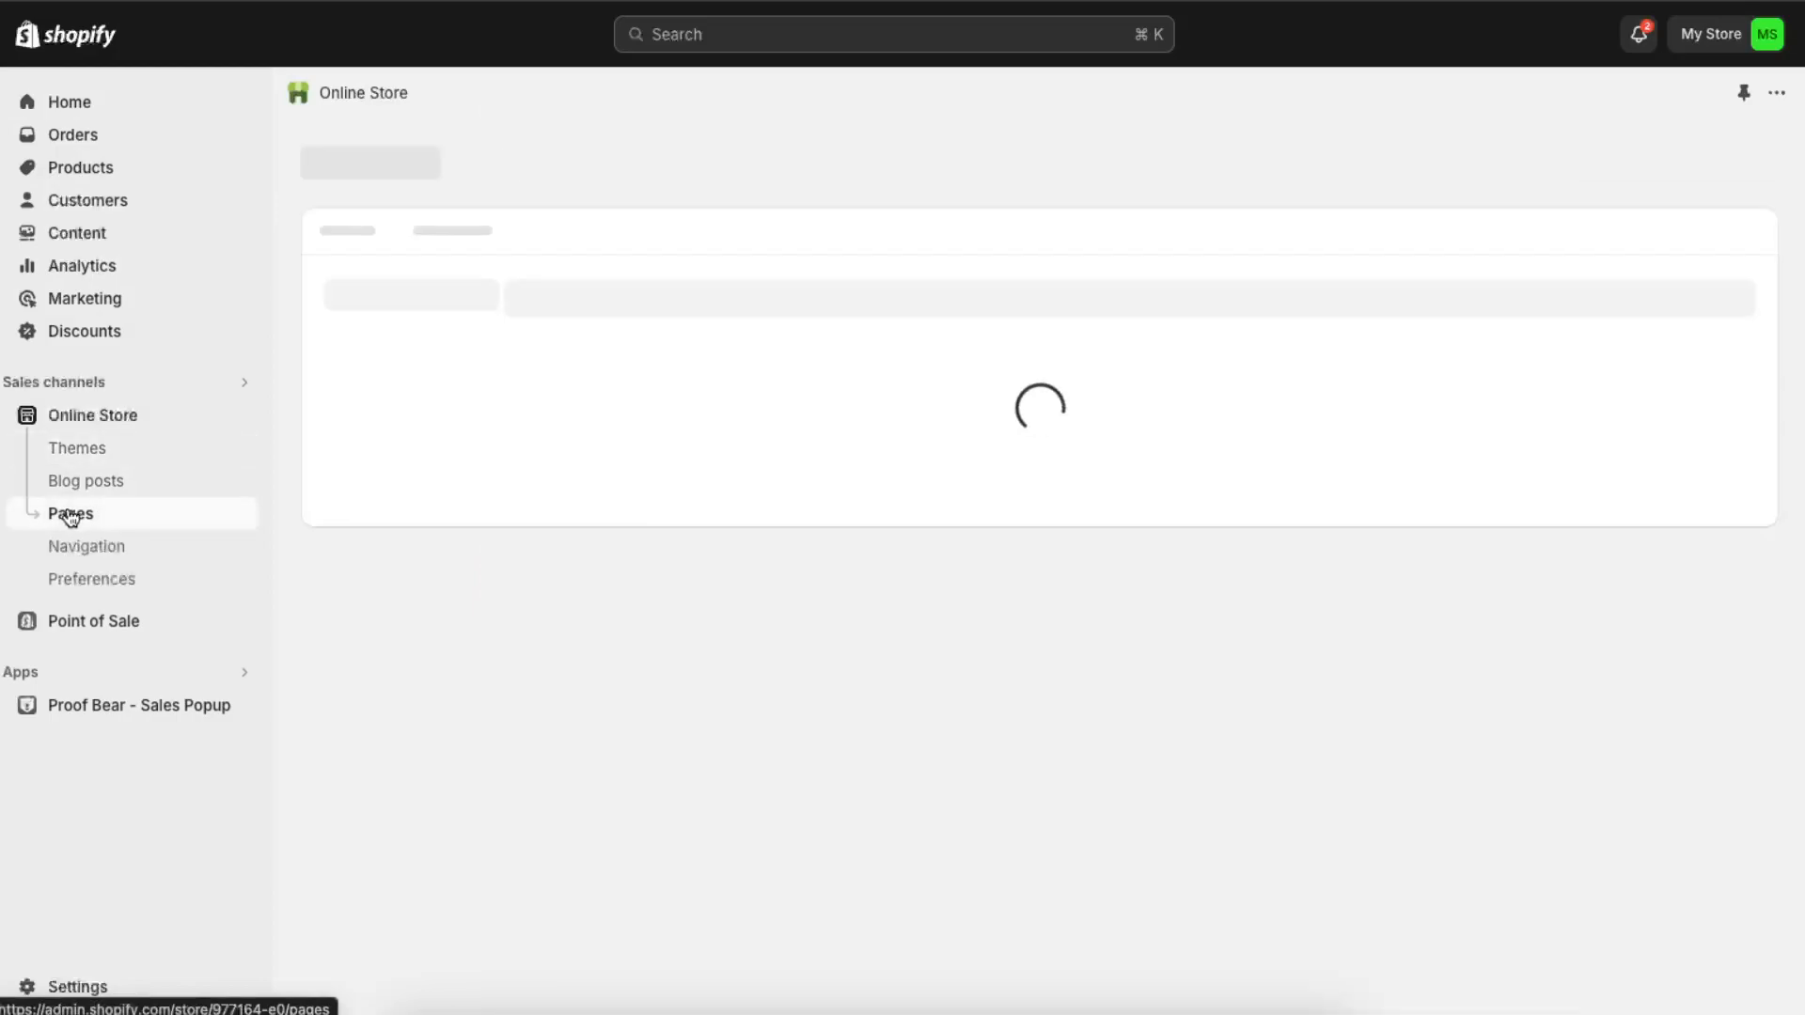
pyautogui.scroll(-2, 658, 555)
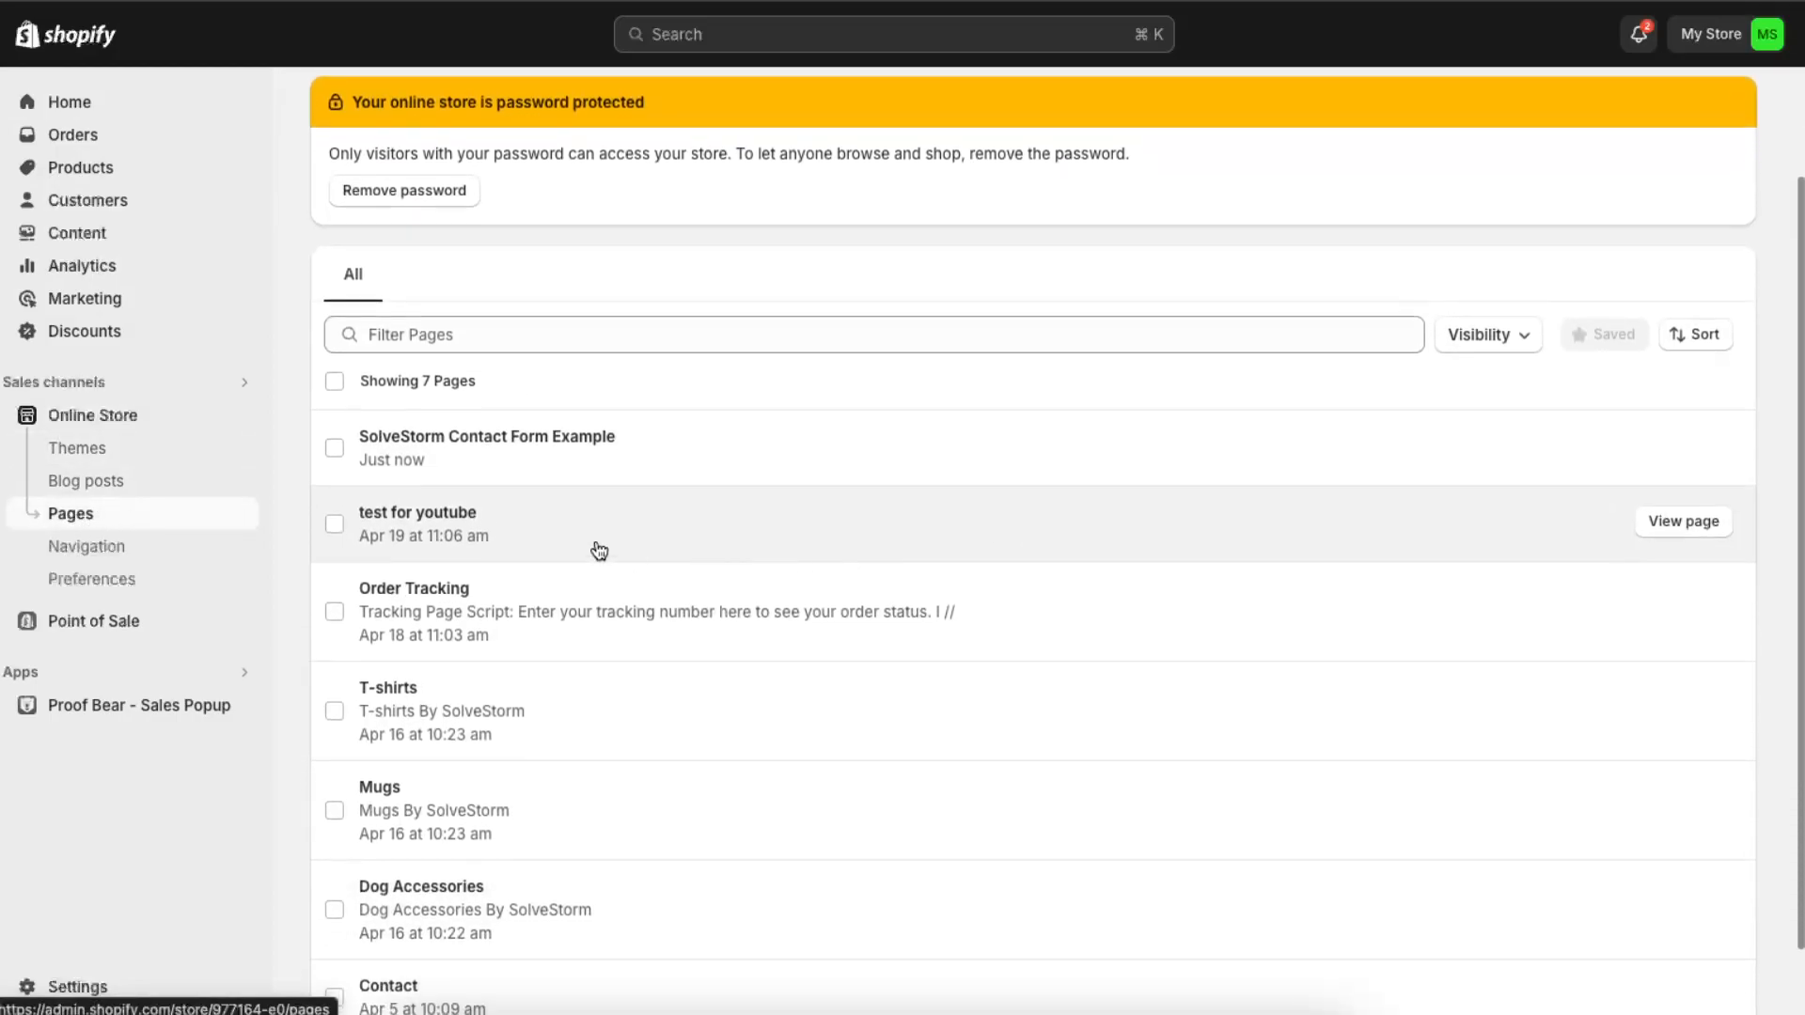
pyautogui.click(793, 479)
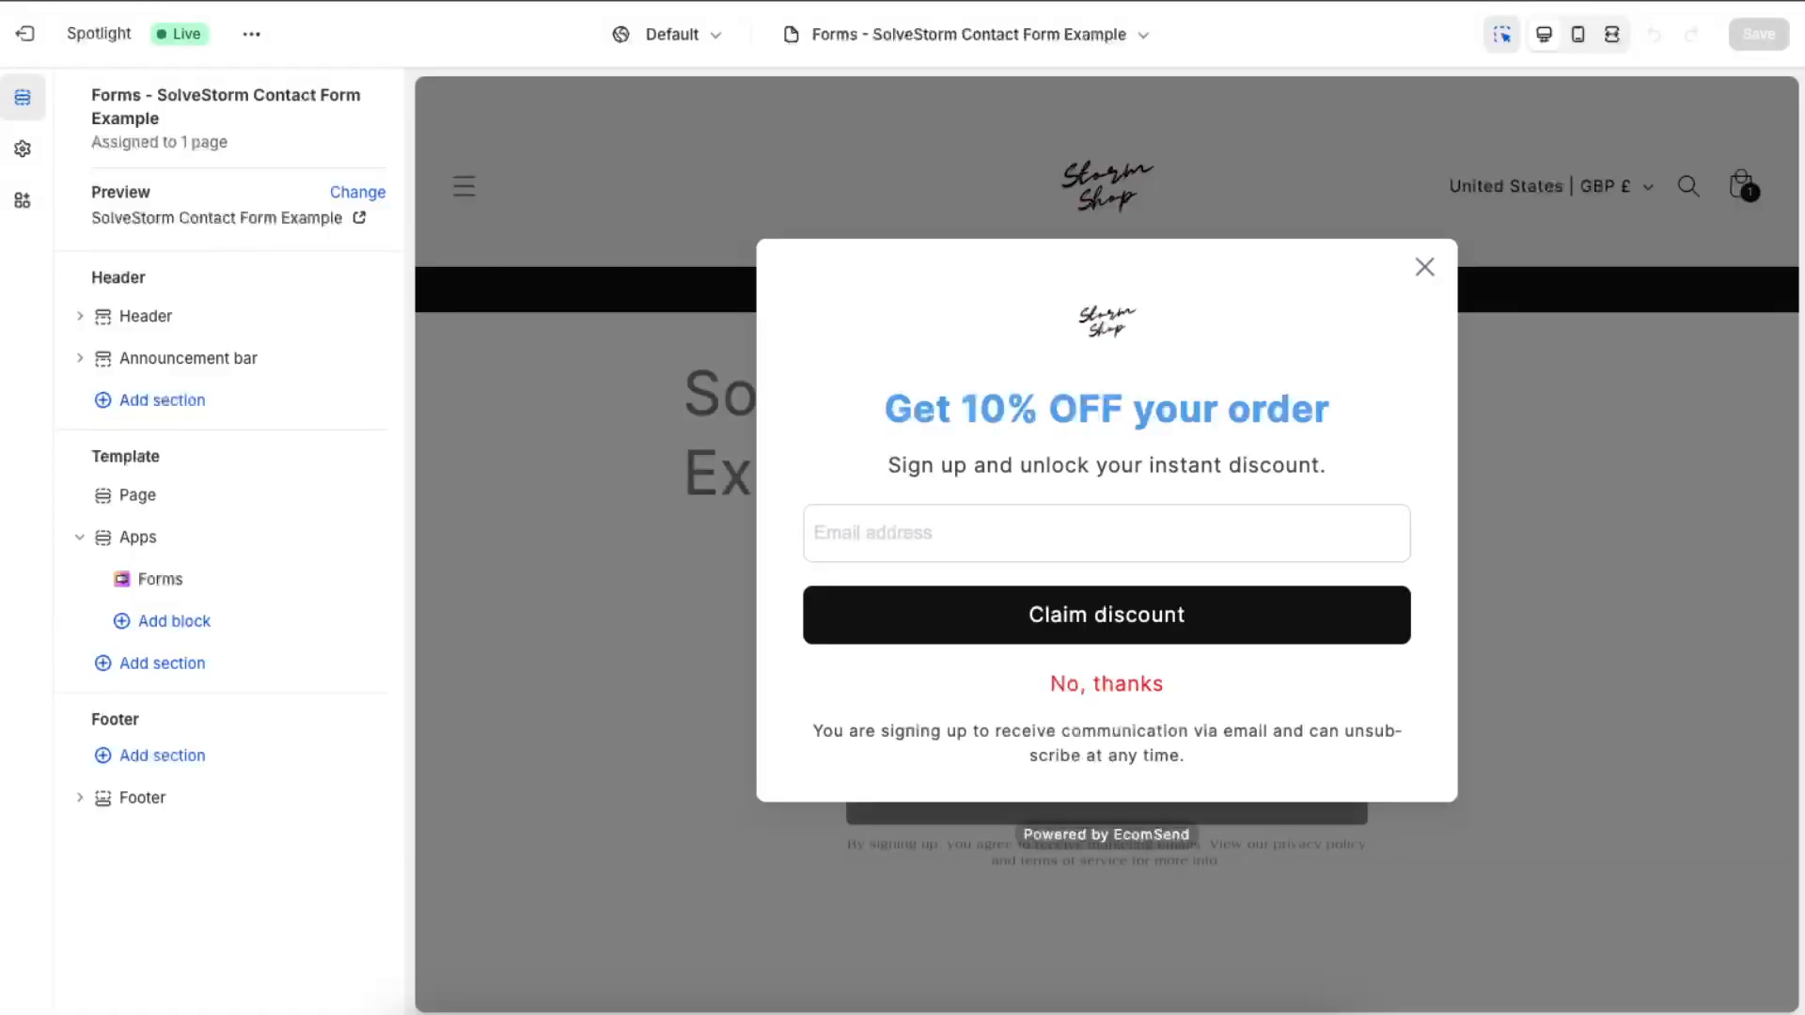
# Step: Dismiss the discount popup in the landing page preview and examine the settings of the Page section and the Forms block
pyautogui.click(1425, 268)
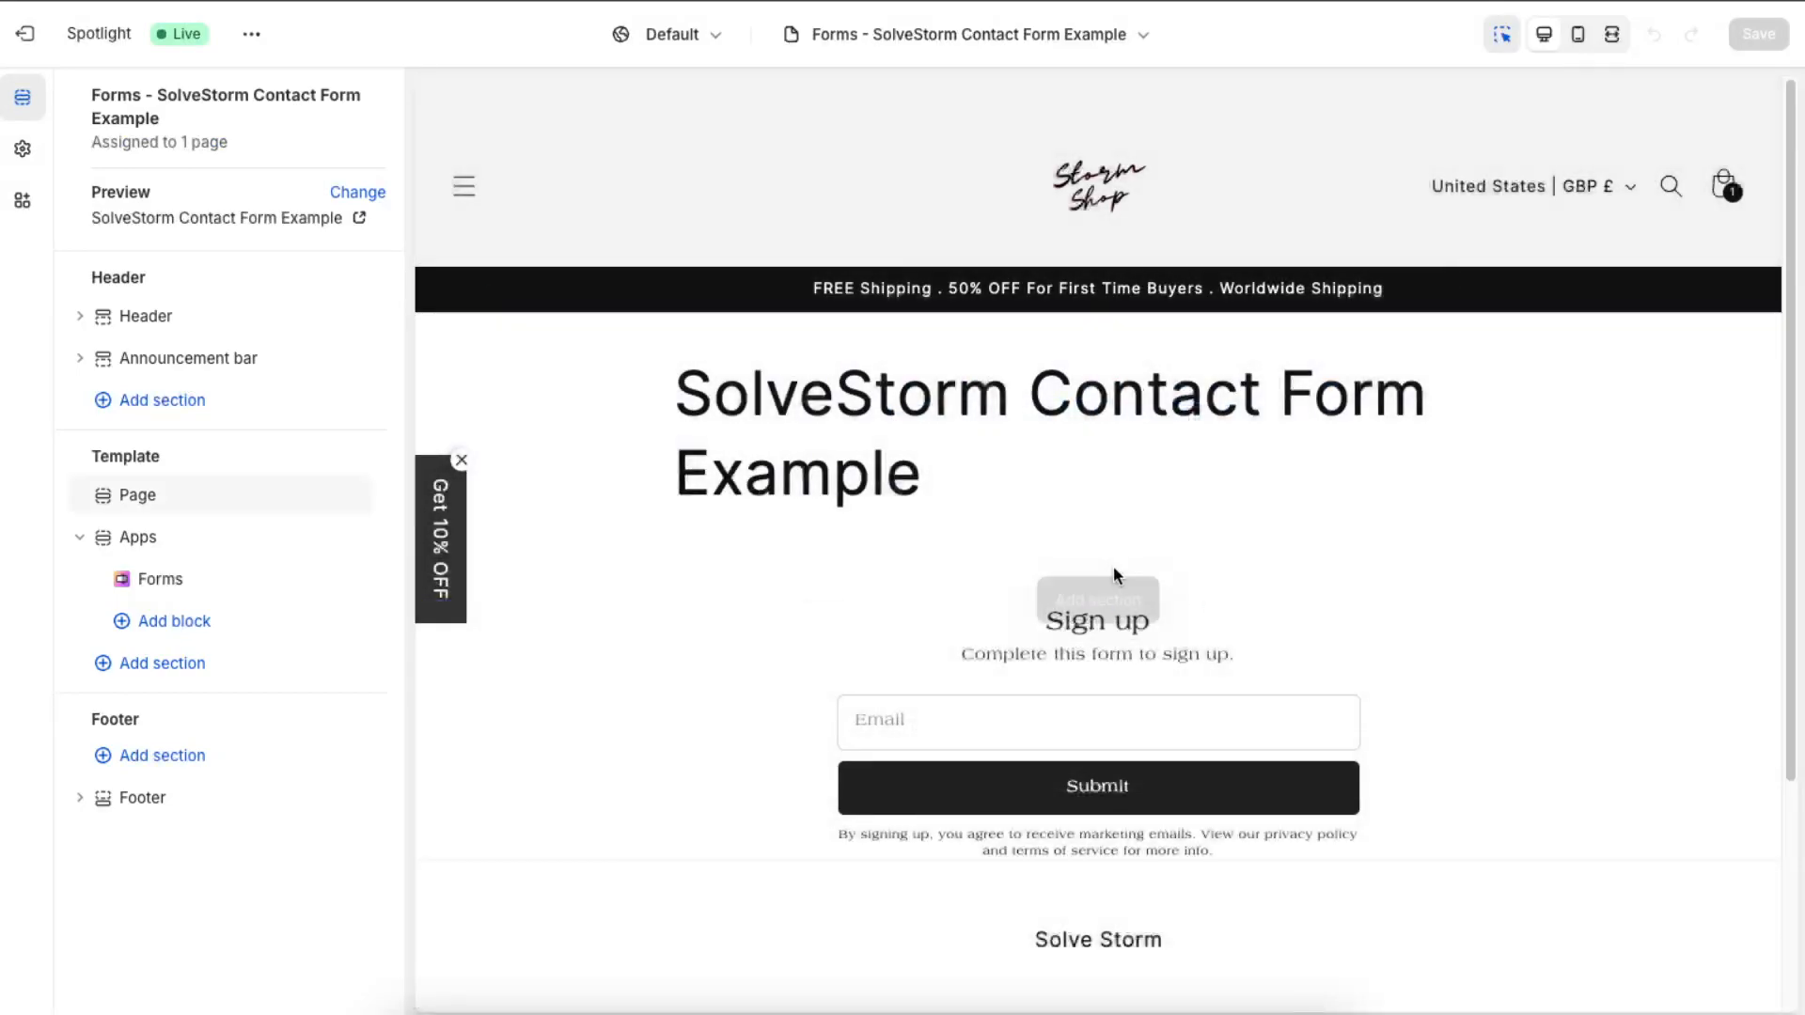
pyautogui.scroll(-1, 1553, 534)
pyautogui.scroll(-3, 1553, 535)
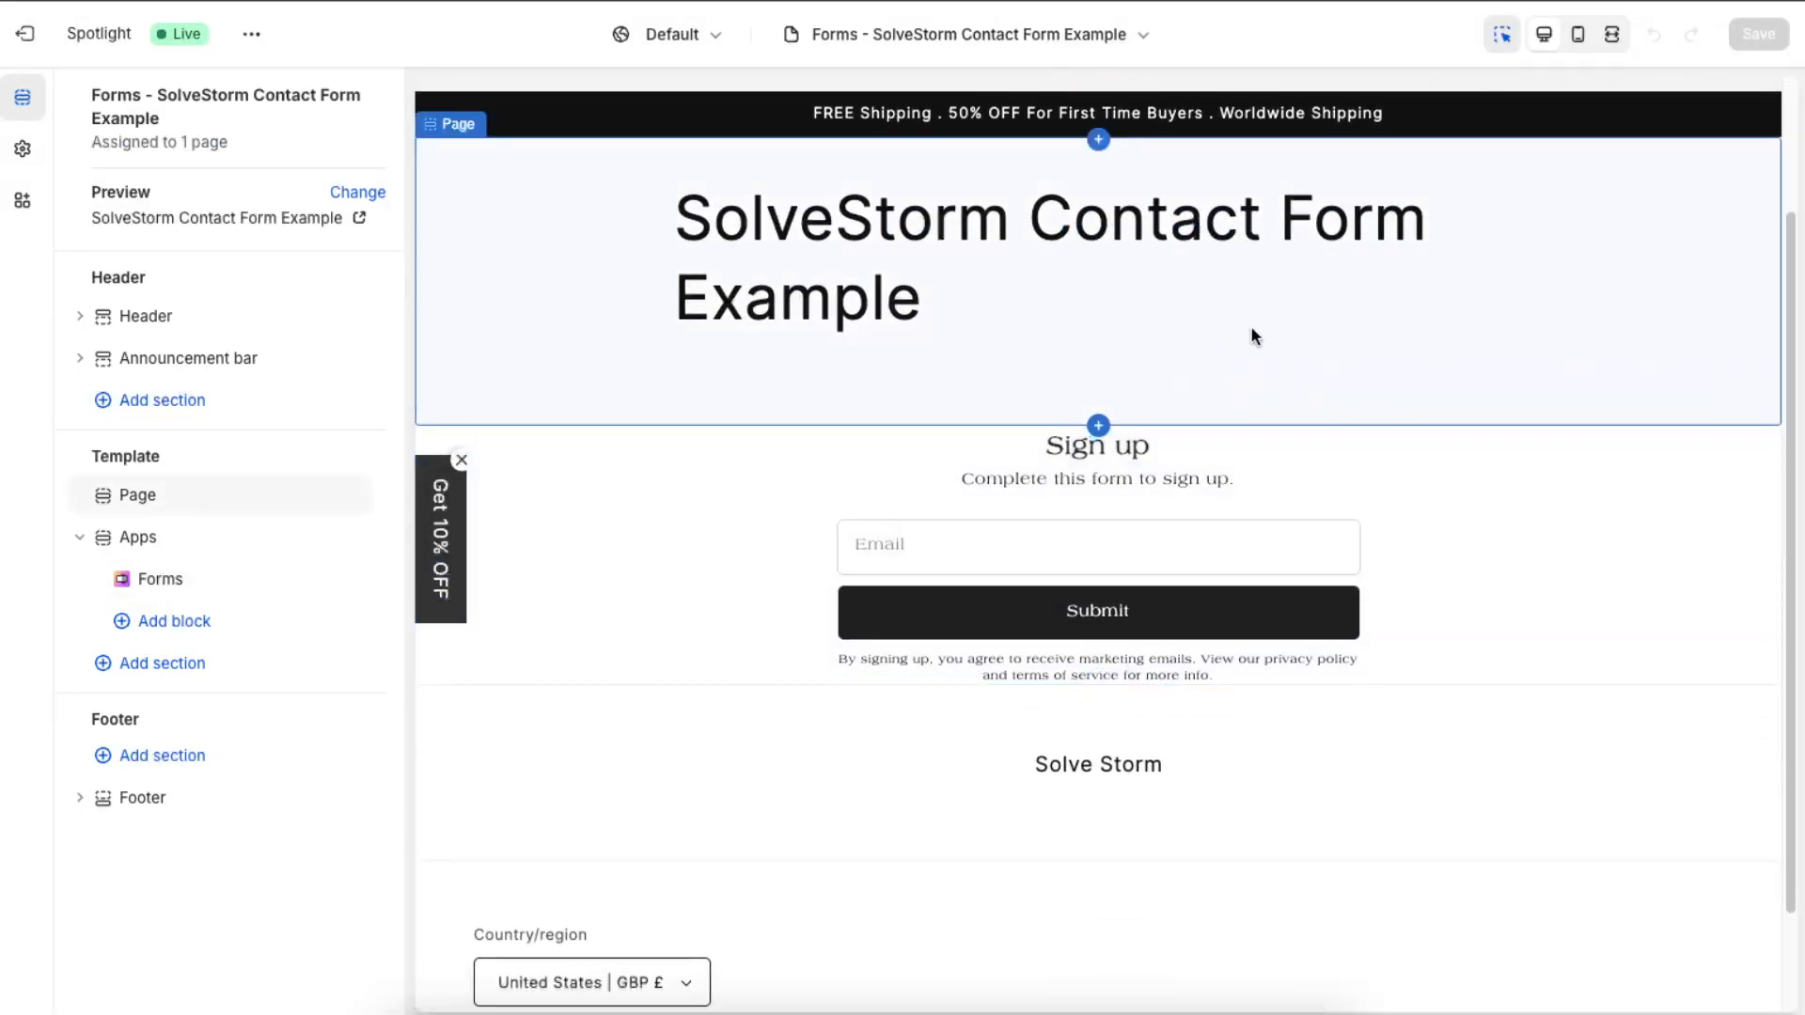
pyautogui.click(900, 231)
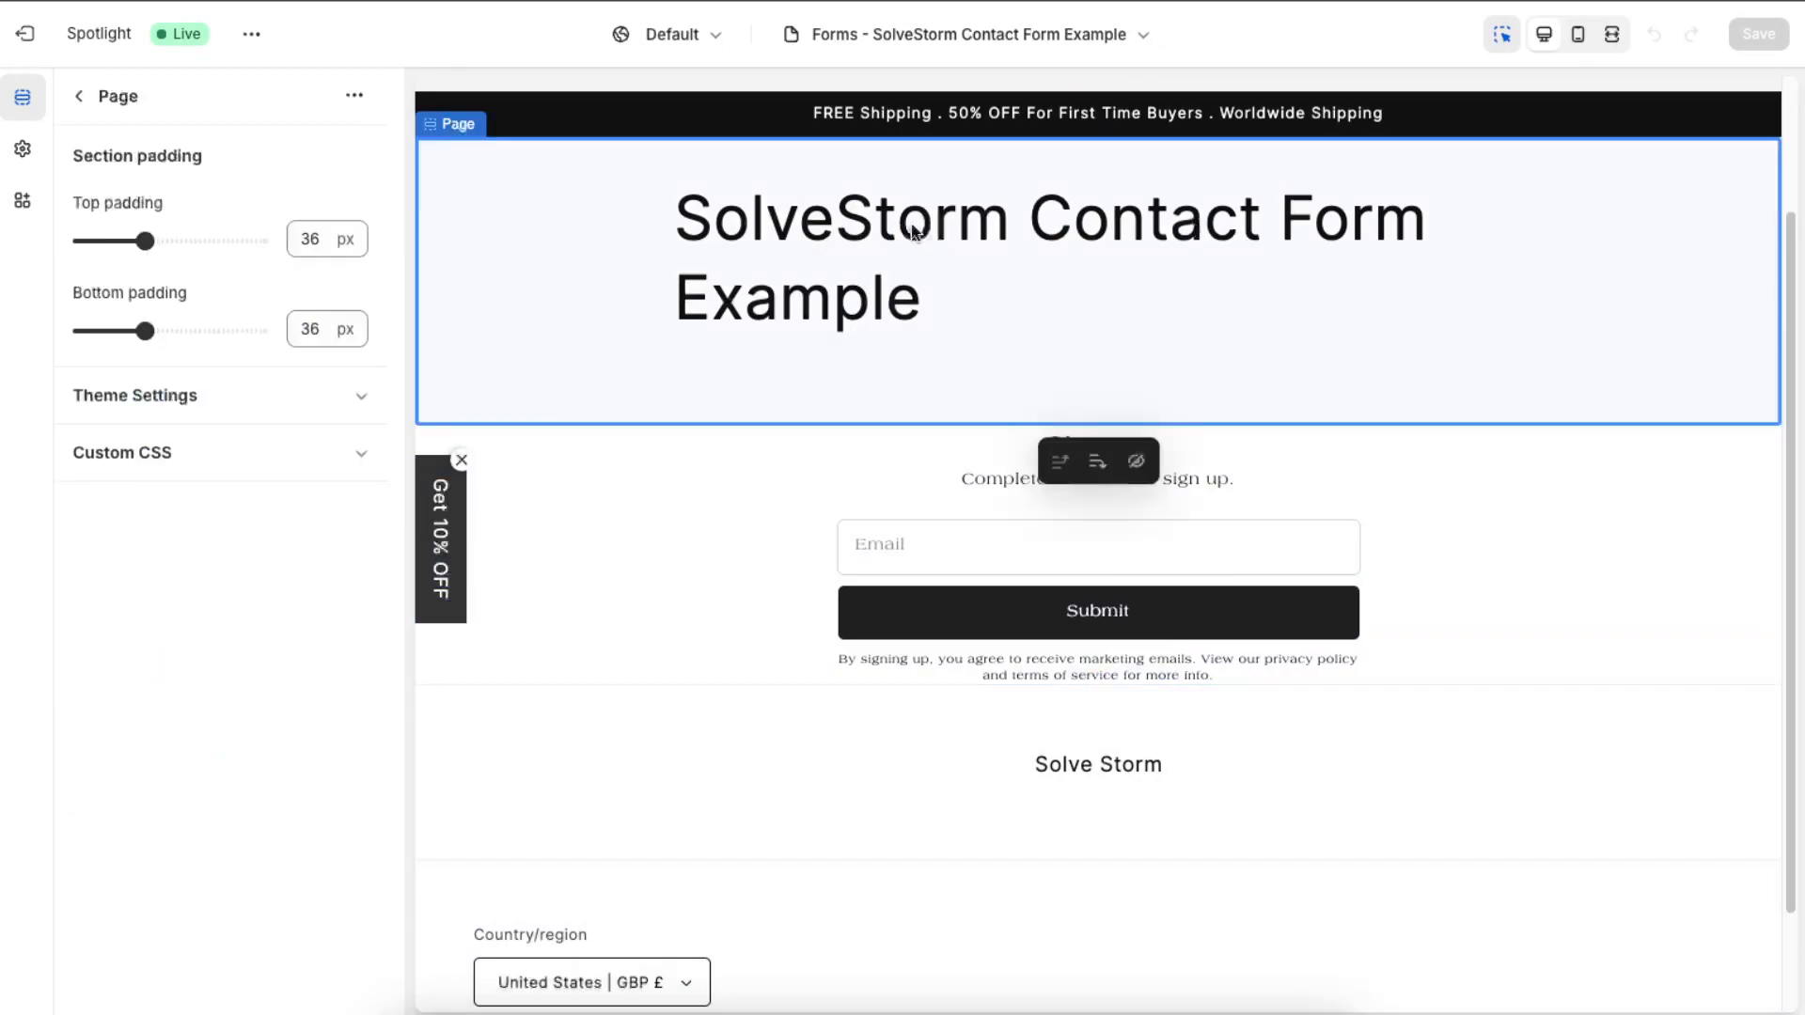
pyautogui.scroll(4, 921, 267)
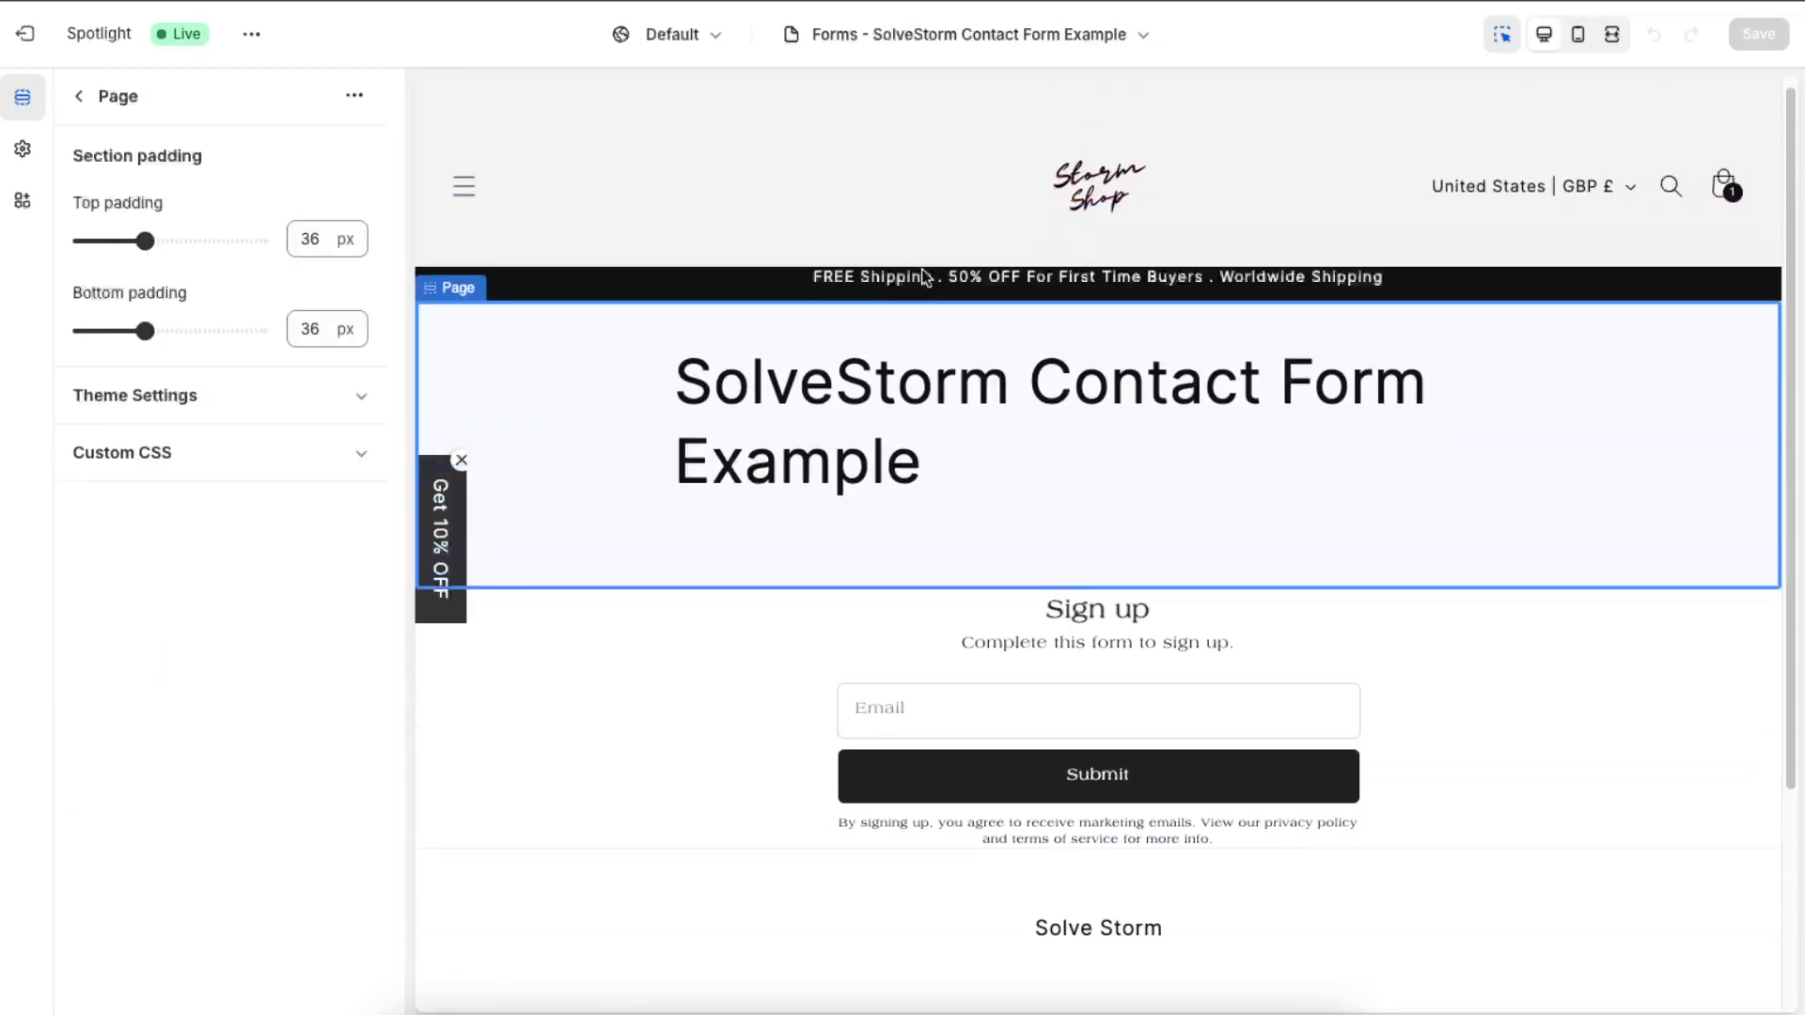
pyautogui.click(1079, 629)
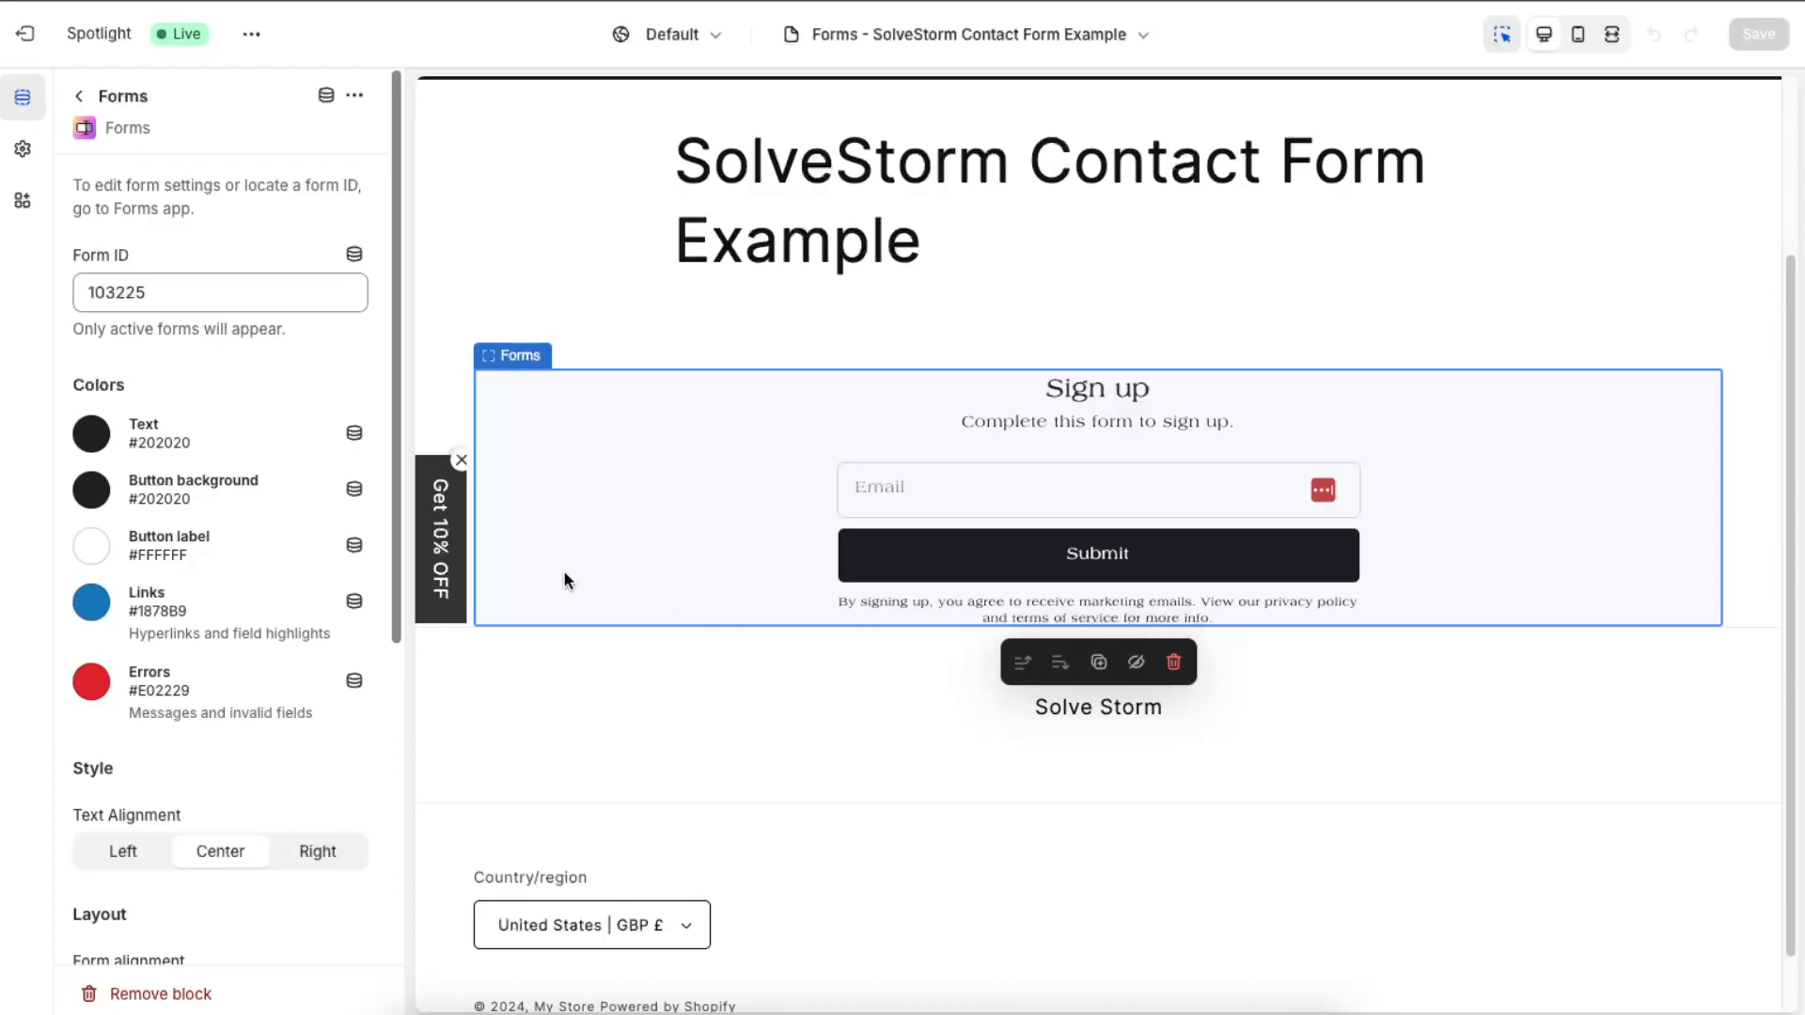
pyautogui.scroll(2, 609, 562)
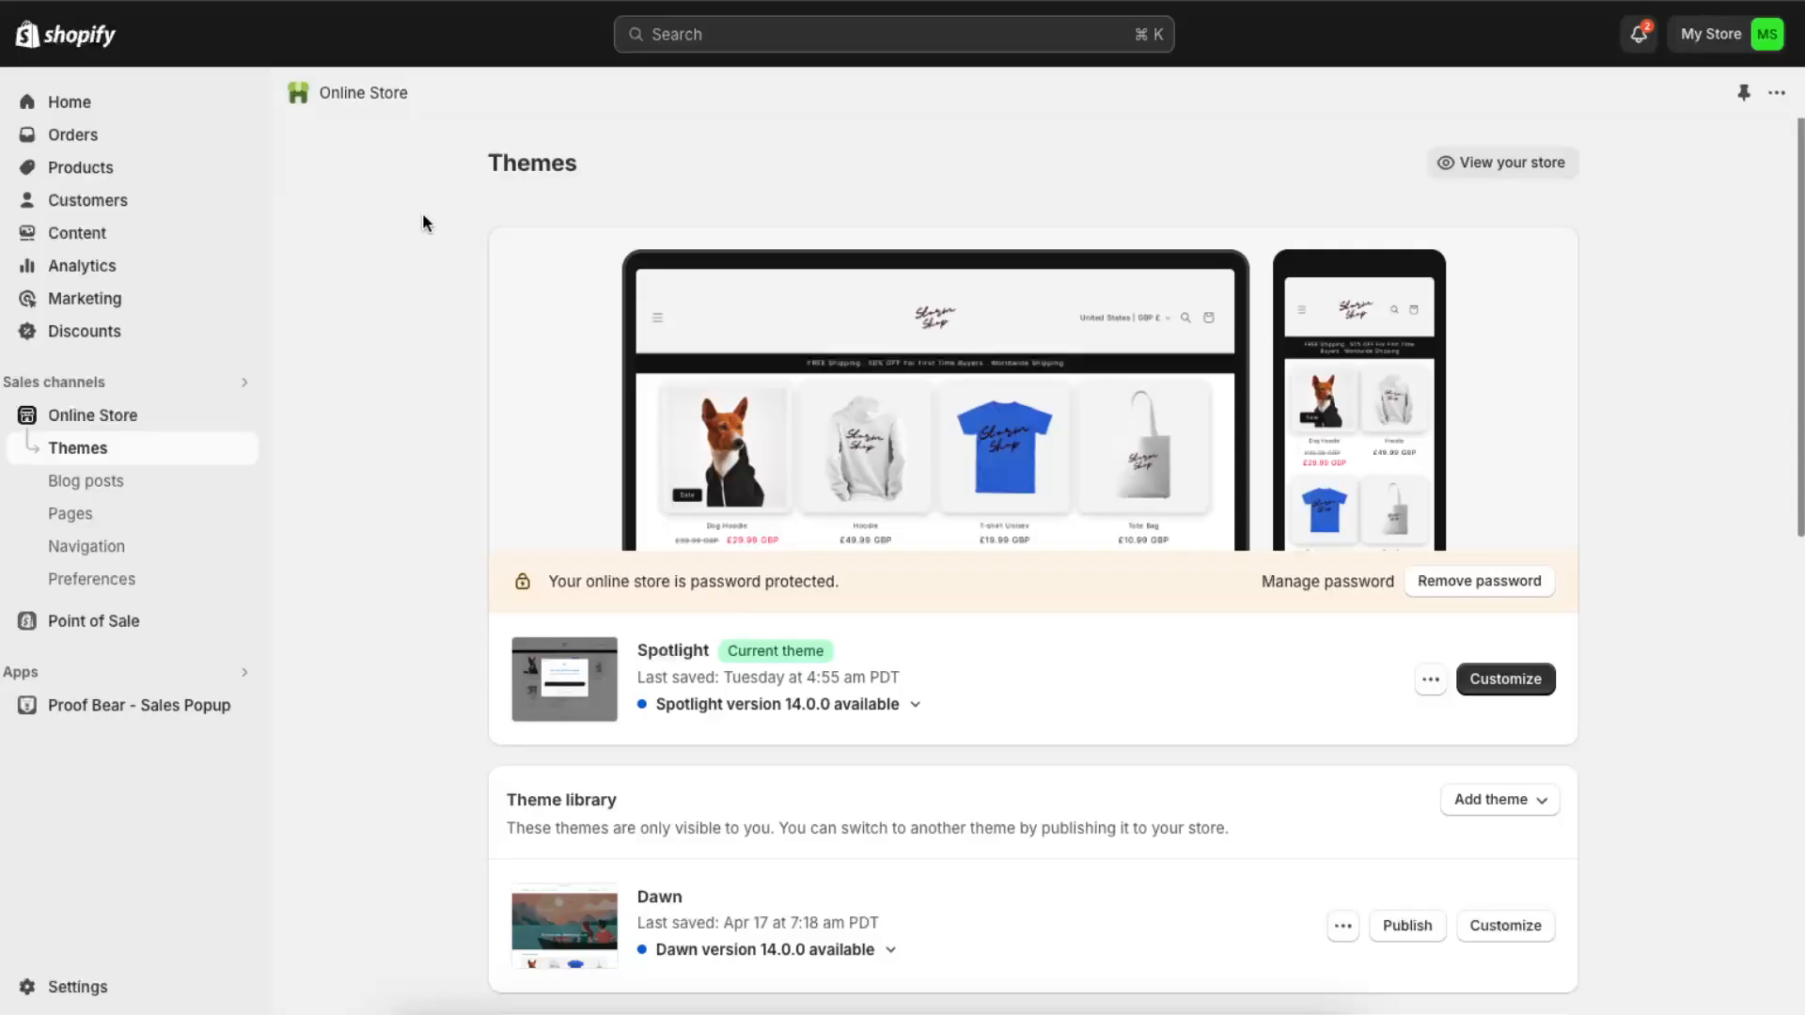
# Step: Open the Spotlight theme for customization and follow the store menu's SolveStorm Contact Form Example link to view the form
pyautogui.click(1509, 679)
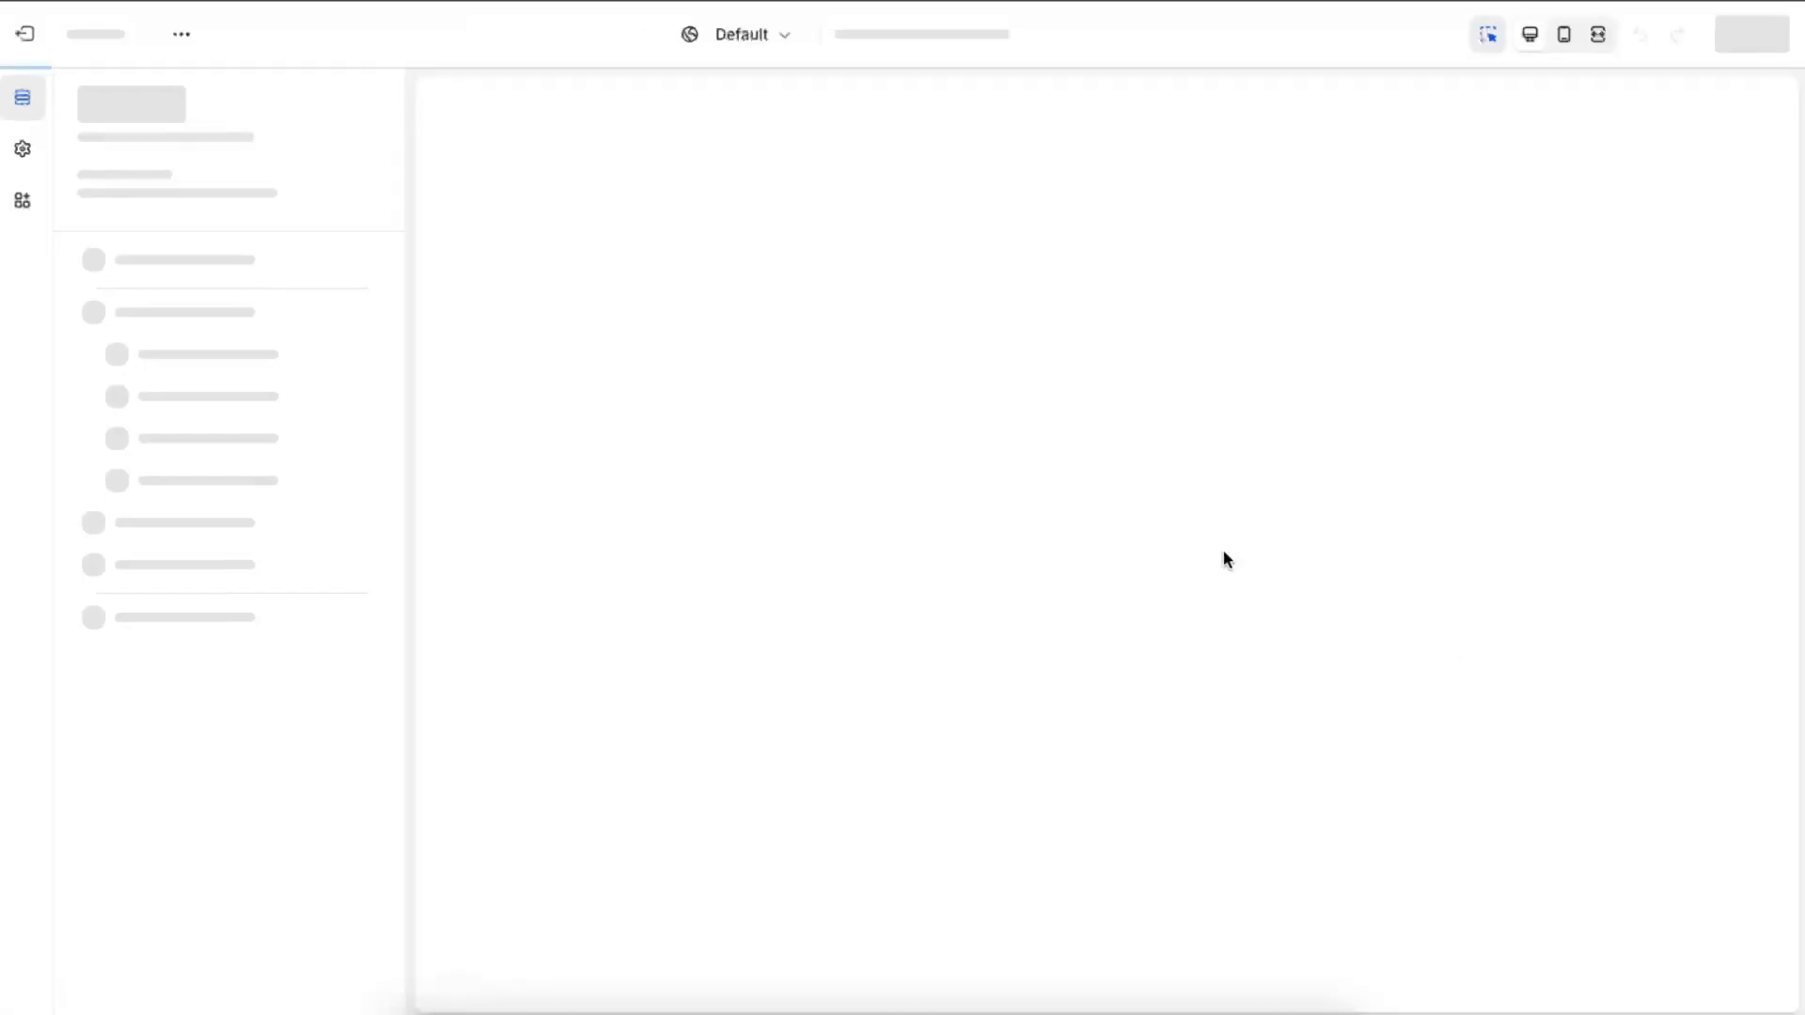
pyautogui.click(467, 197)
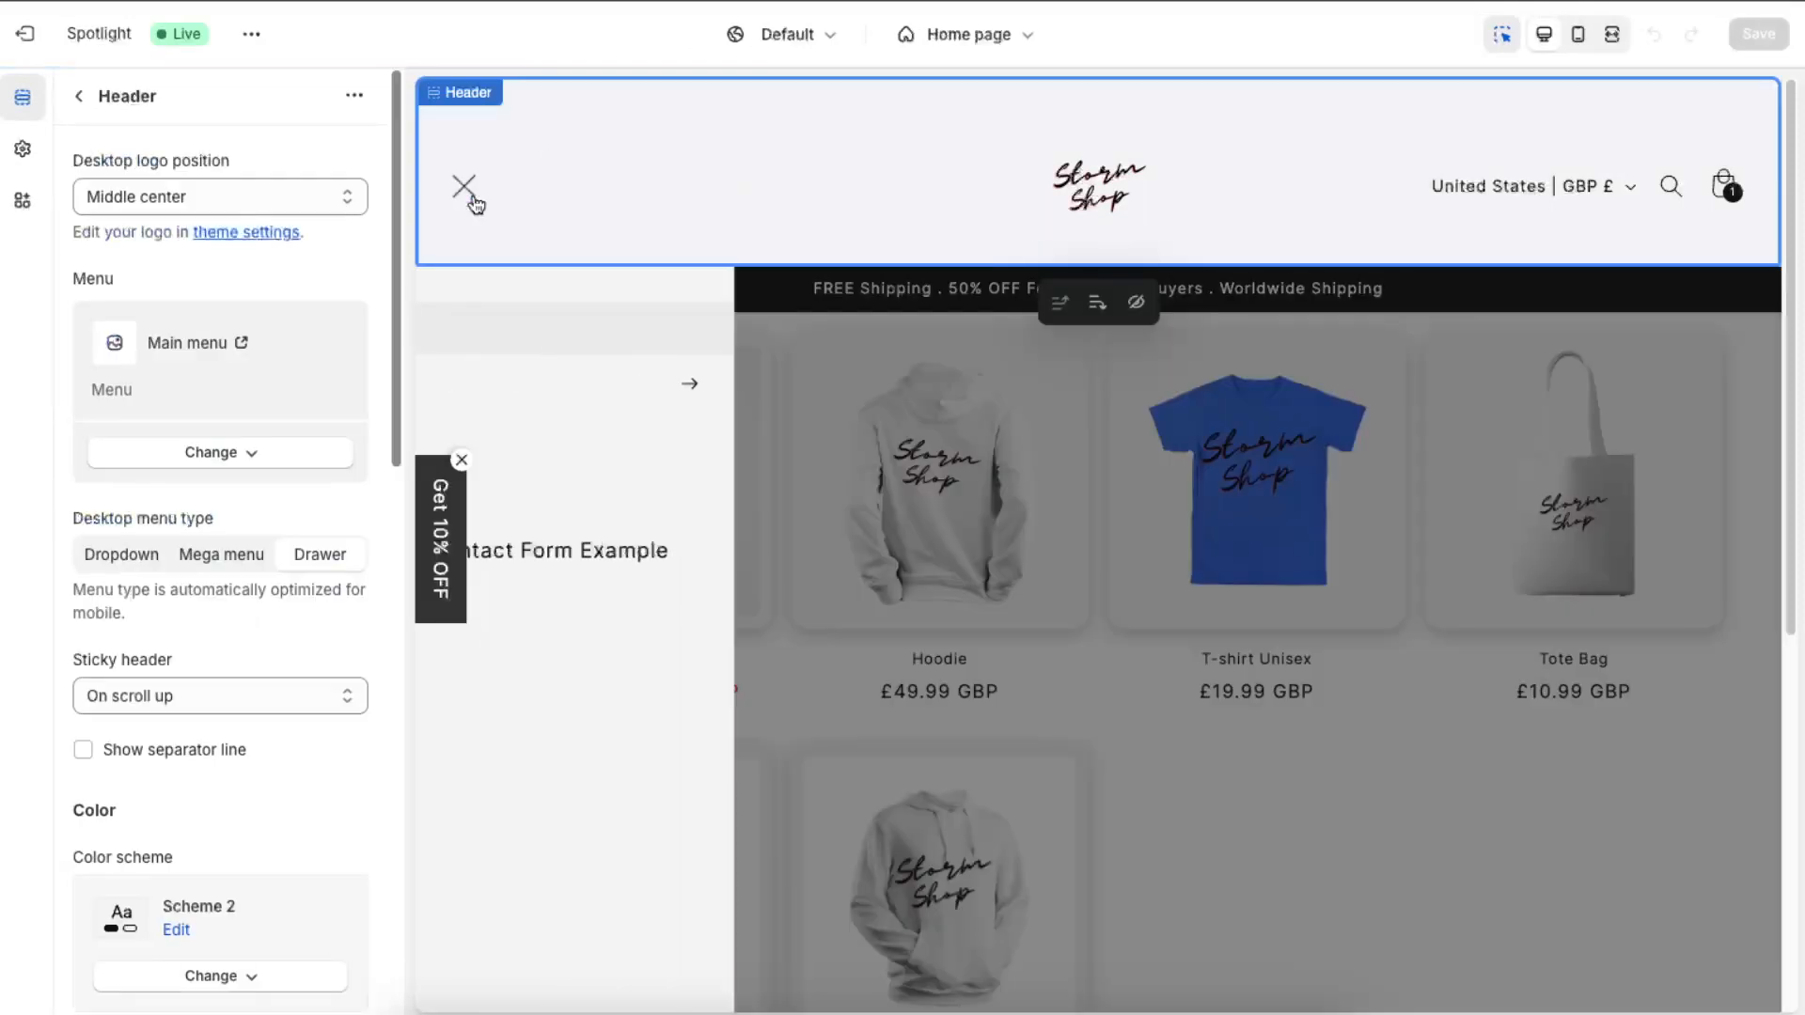
pyautogui.click(605, 552)
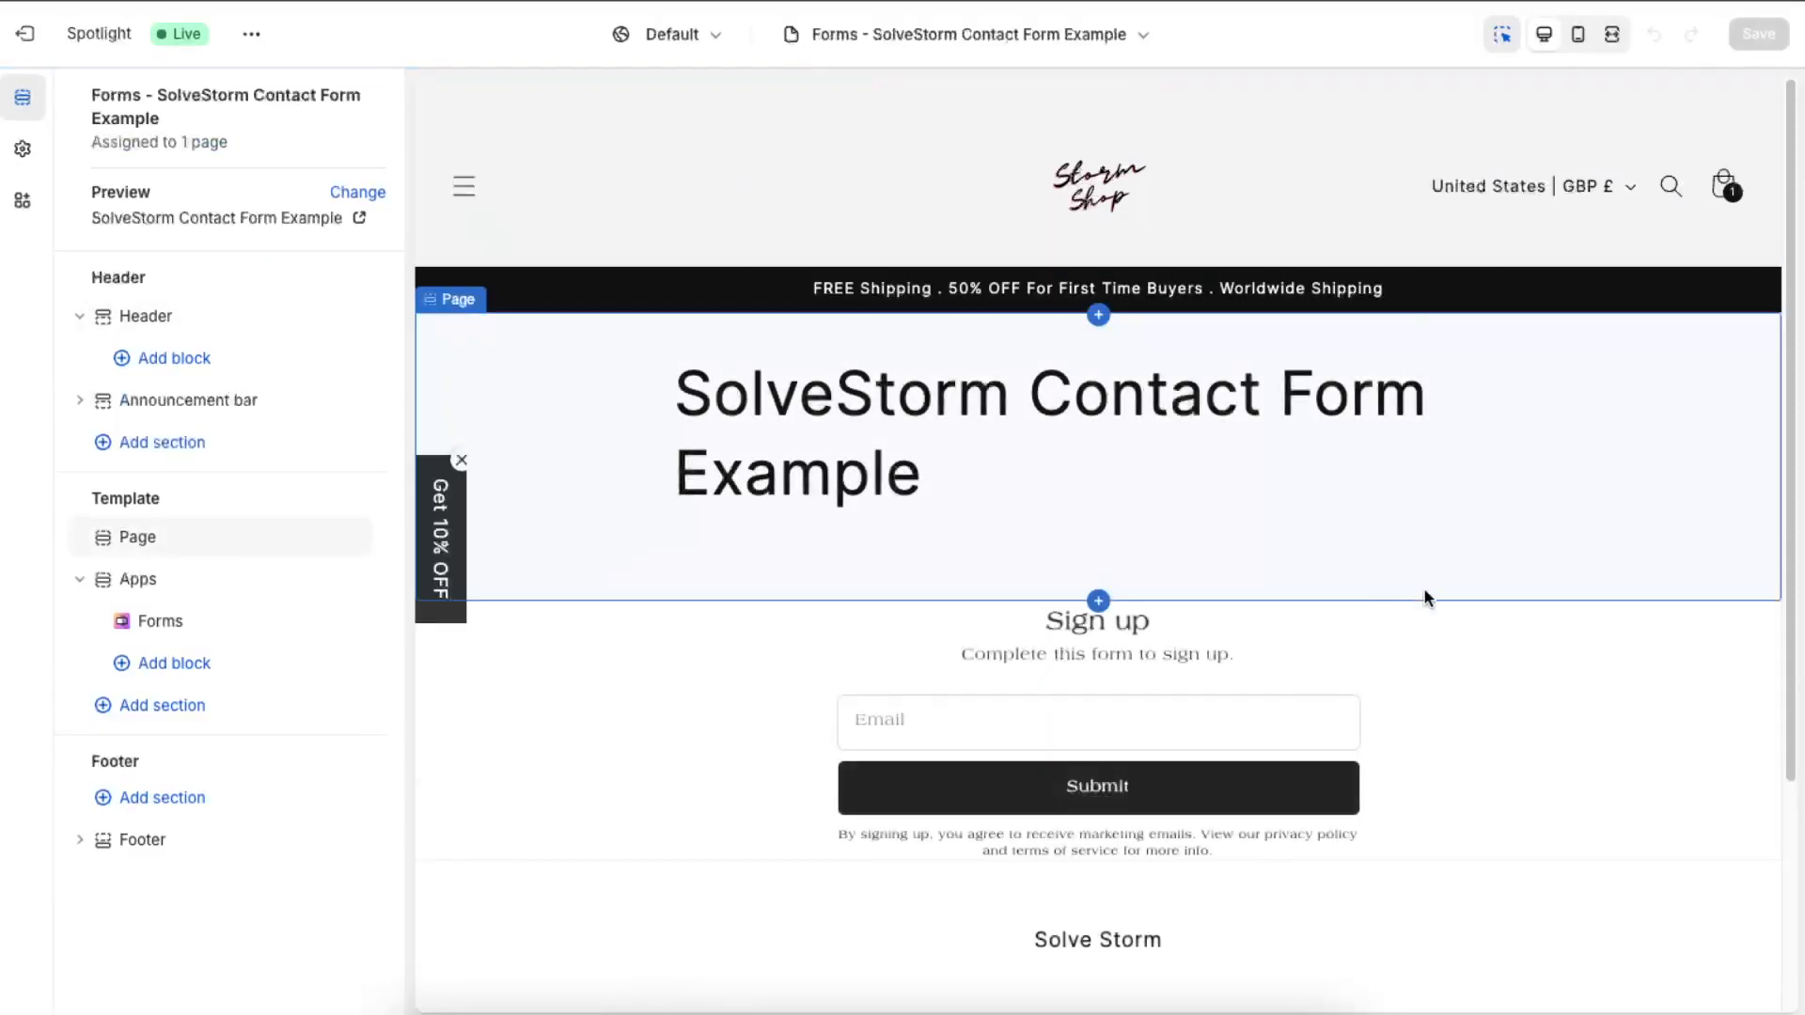
pyautogui.scroll(-2, 1222, 593)
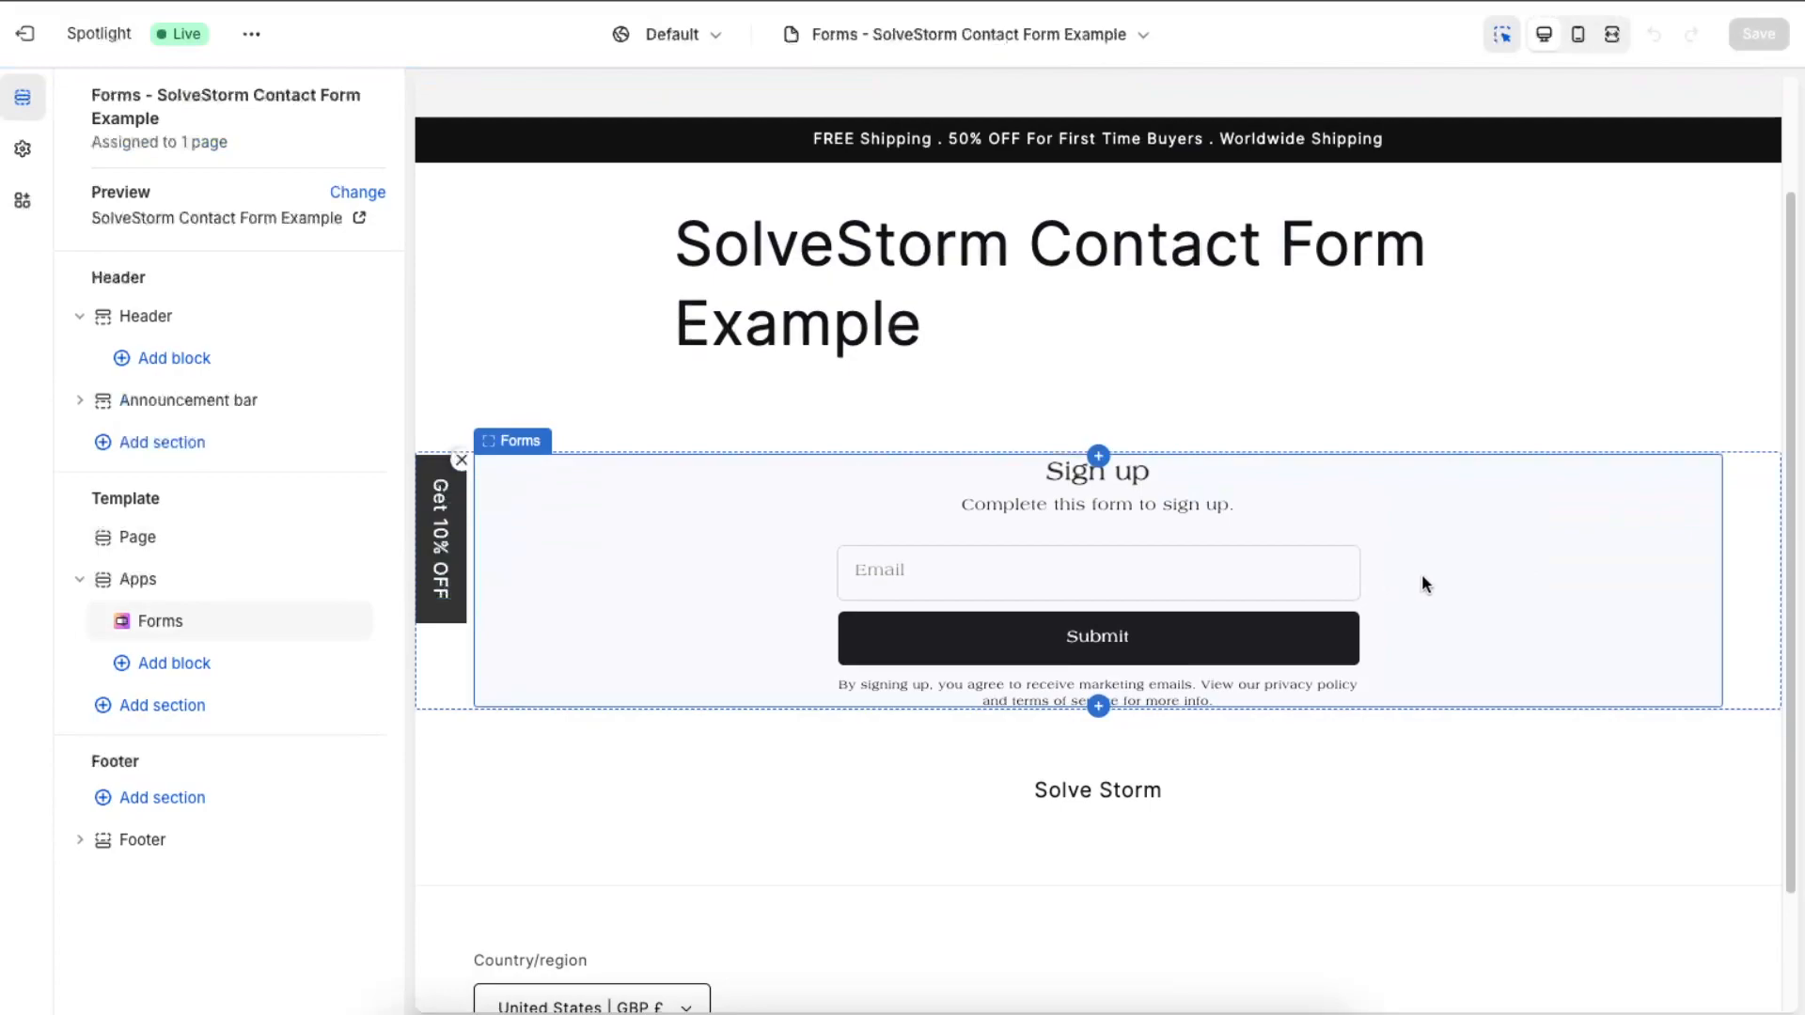